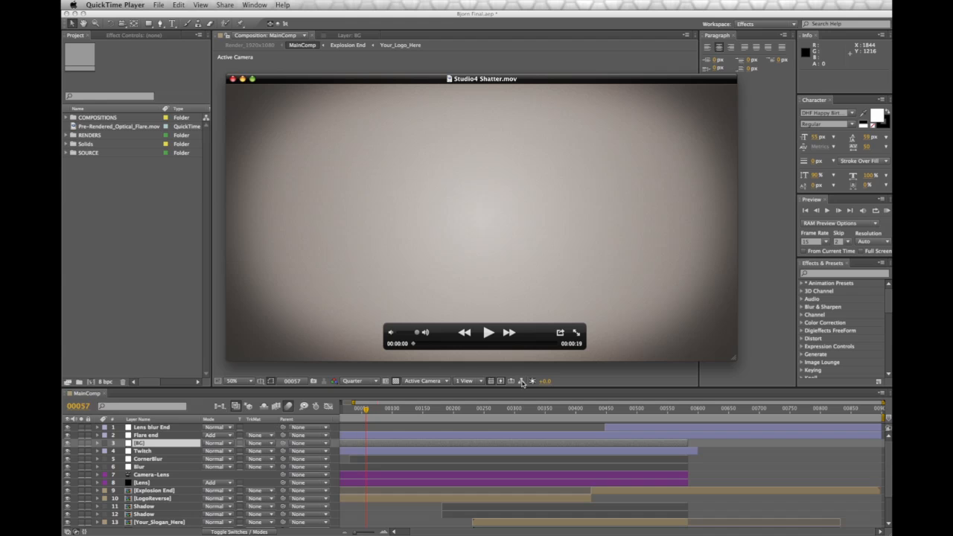
# Play the Studio4 Shatter.mov preview, scrub through it to the logo explosion, and close the movie
pyautogui.click(488, 333)
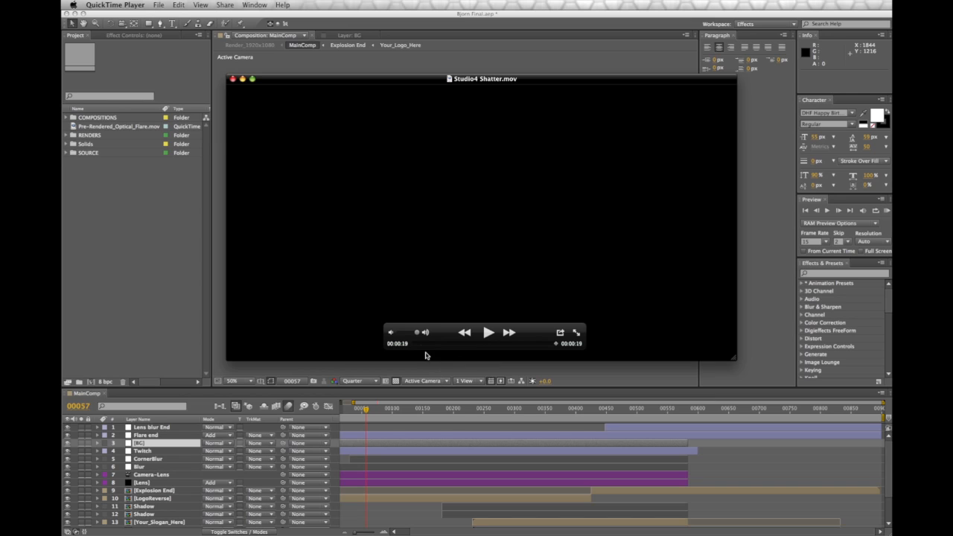
pyautogui.click(417, 344)
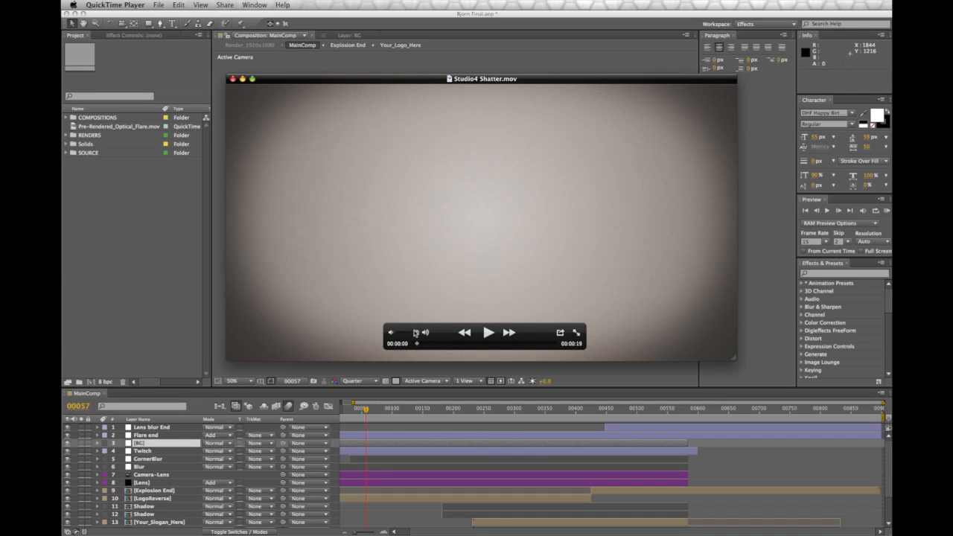
pyautogui.moveTo(417, 345)
pyautogui.mouseDown()
pyautogui.moveTo(551, 348)
pyautogui.moveTo(419, 352)
pyautogui.mouseUp()
pyautogui.moveTo(419, 346); pyautogui.dragTo(524, 359)
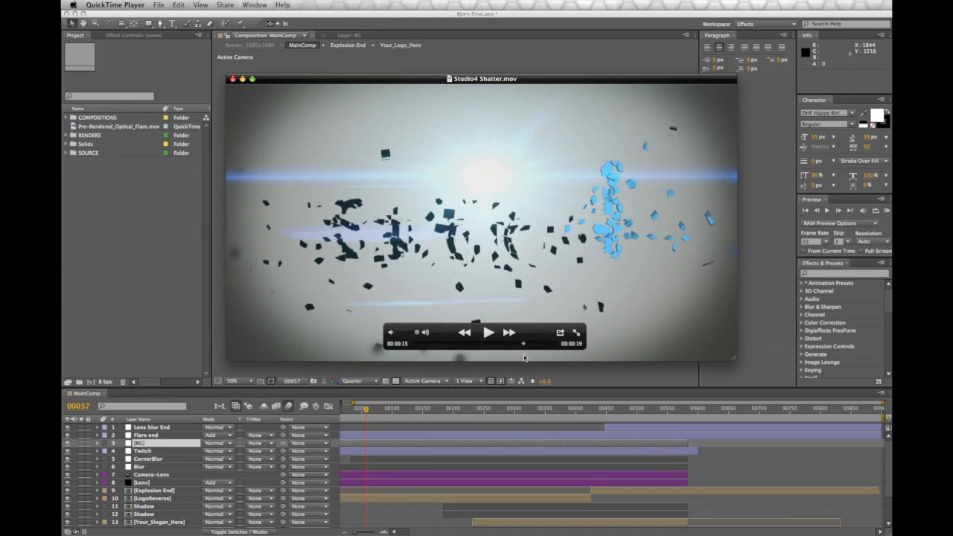
pyautogui.click(232, 78)
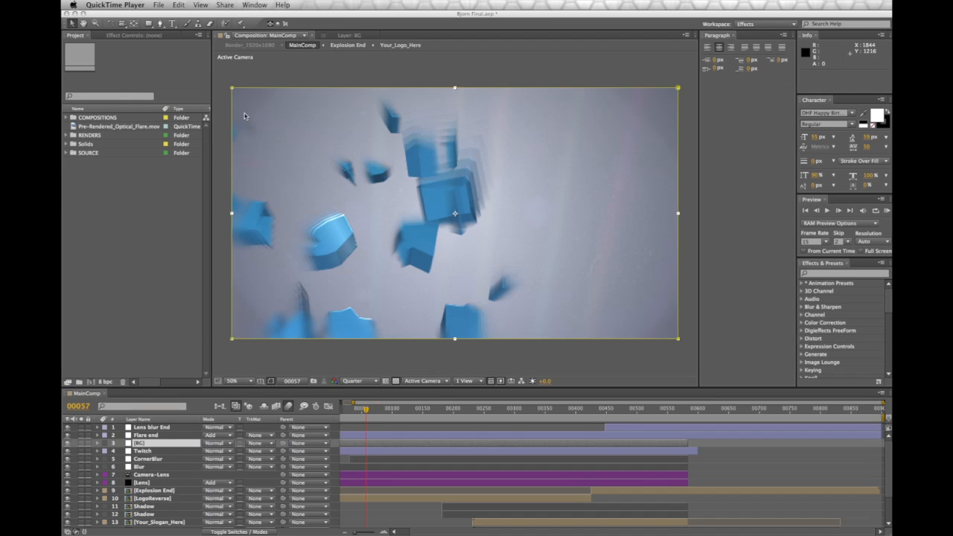
# Switch to After Effects and create a new composition named BG with the NTSC DV Widescreen preset
pyautogui.click(218, 273)
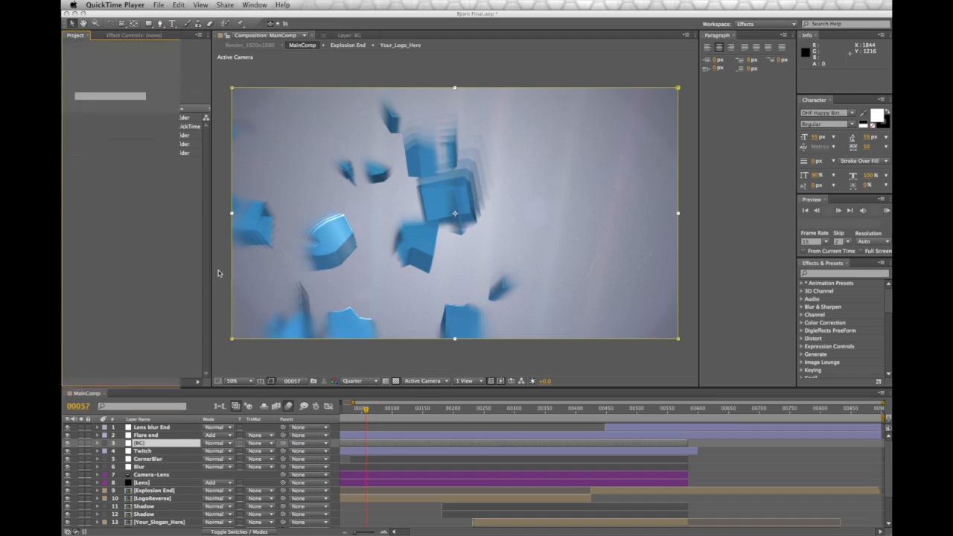
pyautogui.click(253, 353)
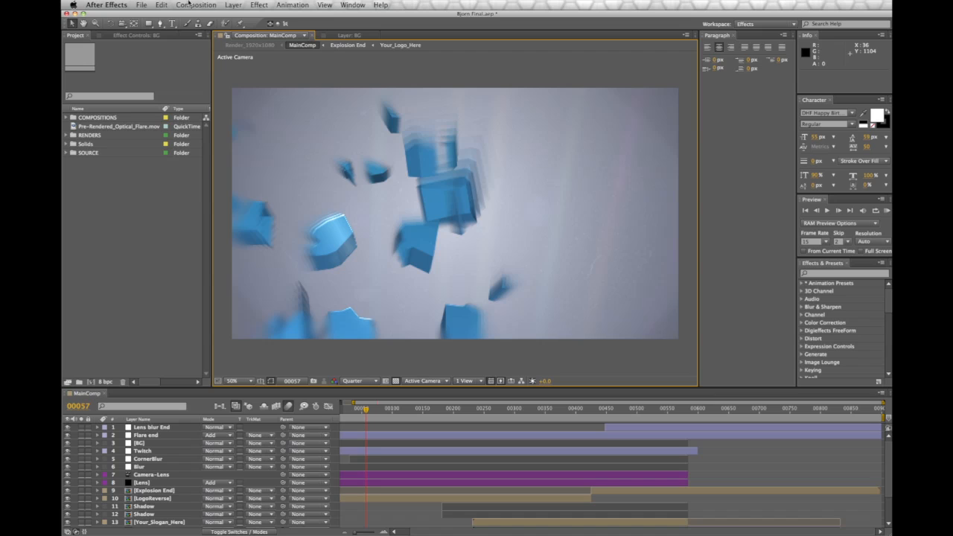
pyautogui.click(195, 6)
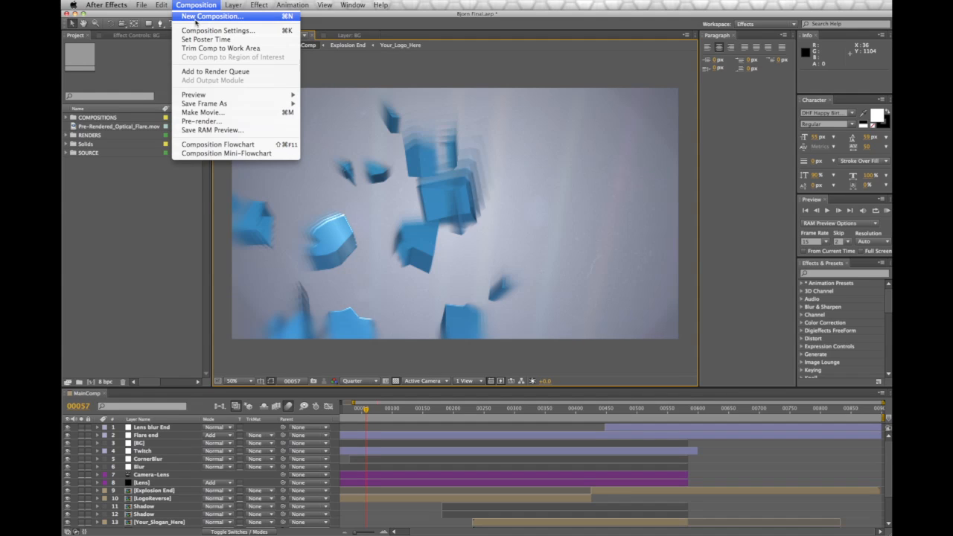
pyautogui.click(196, 17)
pyautogui.write('E')
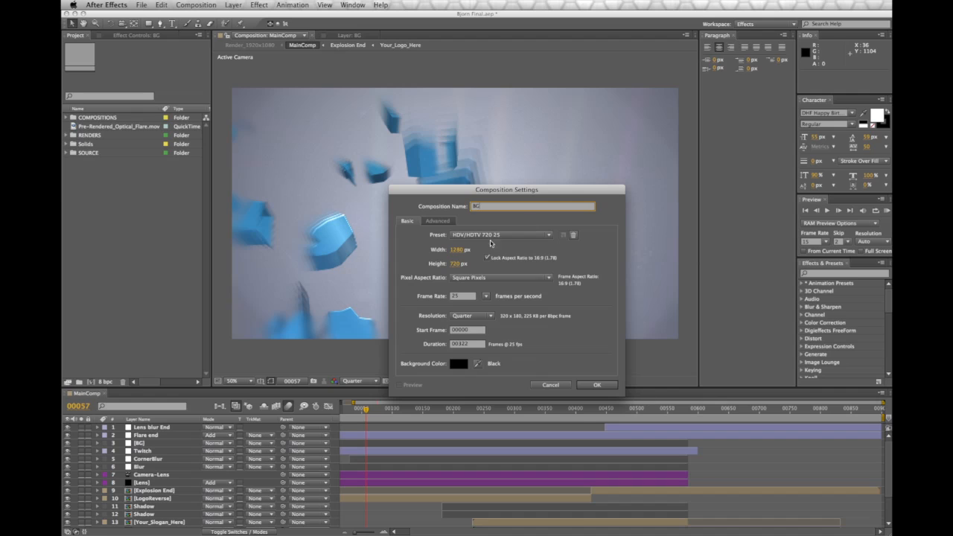
pyautogui.click(492, 235)
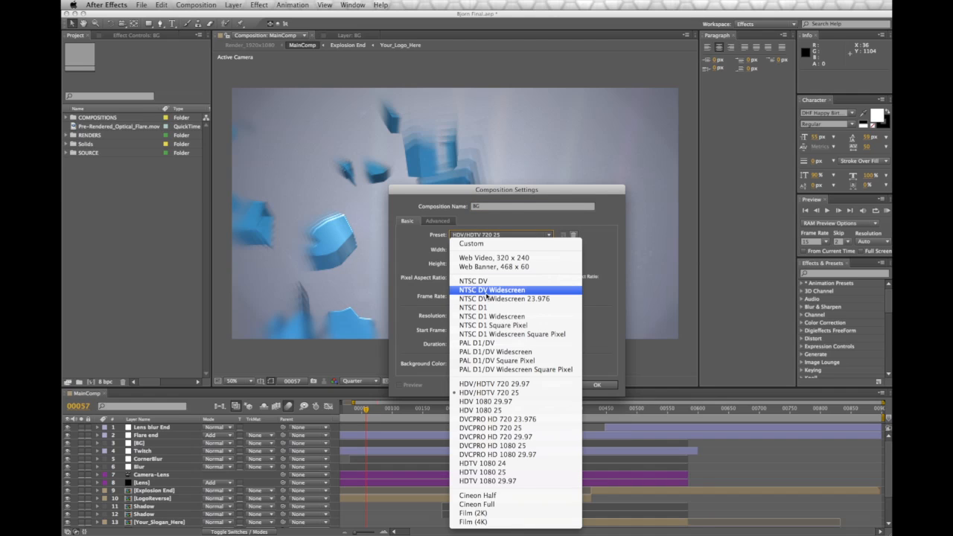
pyautogui.click(503, 290)
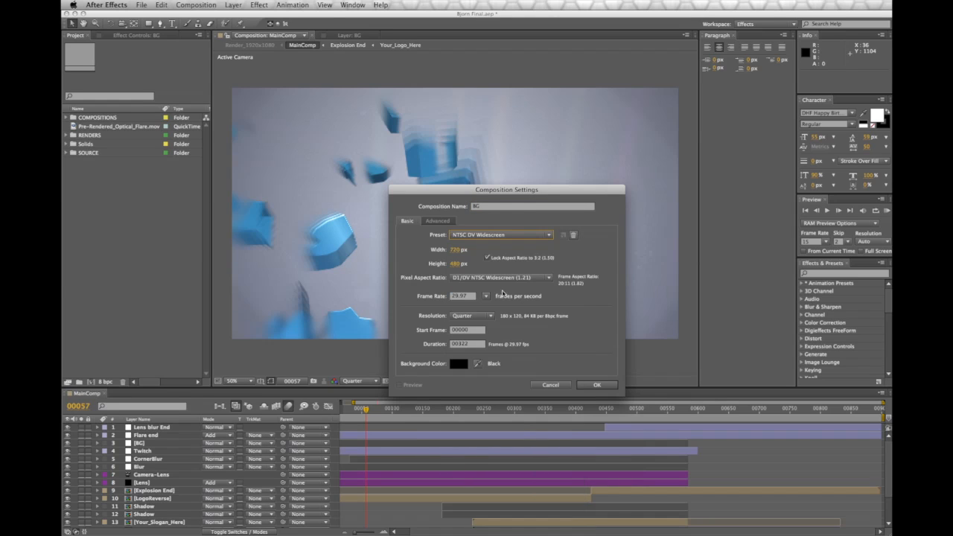
pyautogui.click(592, 385)
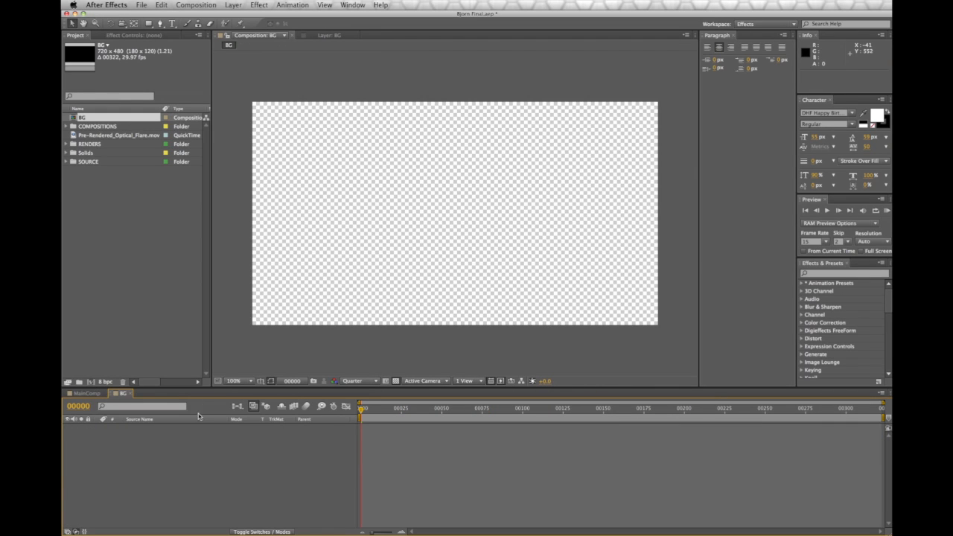
# Add a composition-sized solid named BG in light grey D0CCCC
pyautogui.click(233, 5)
pyautogui.moveTo(282, 16)
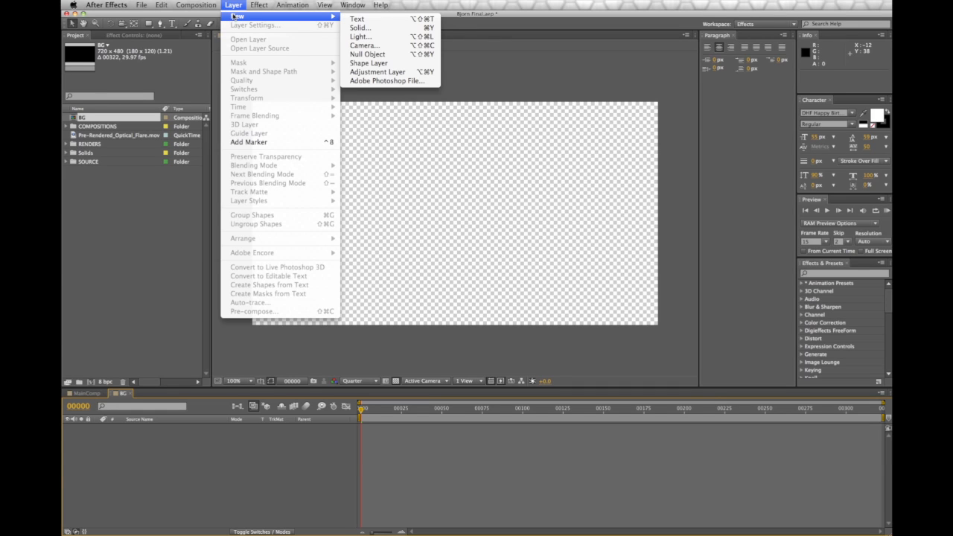
pyautogui.click(361, 28)
pyautogui.write('BG')
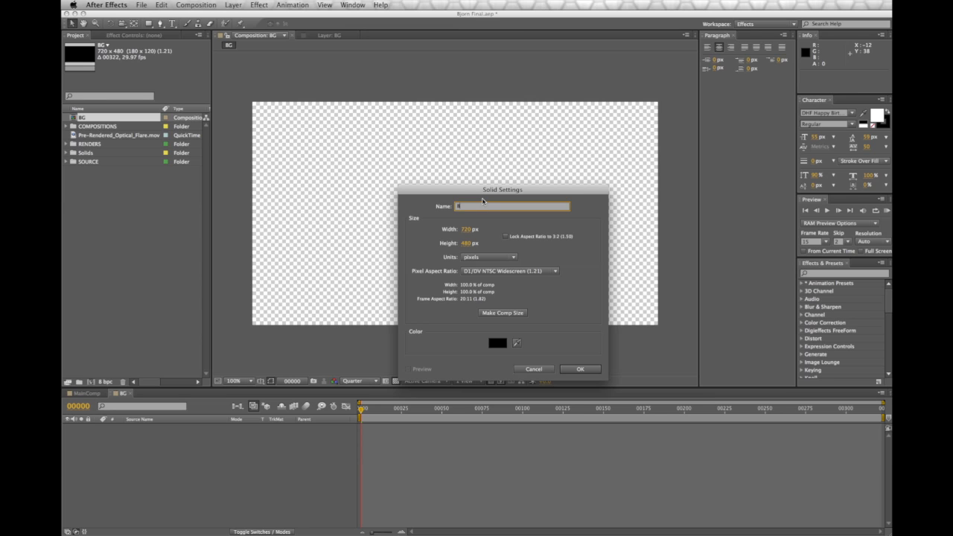
pyautogui.click(498, 343)
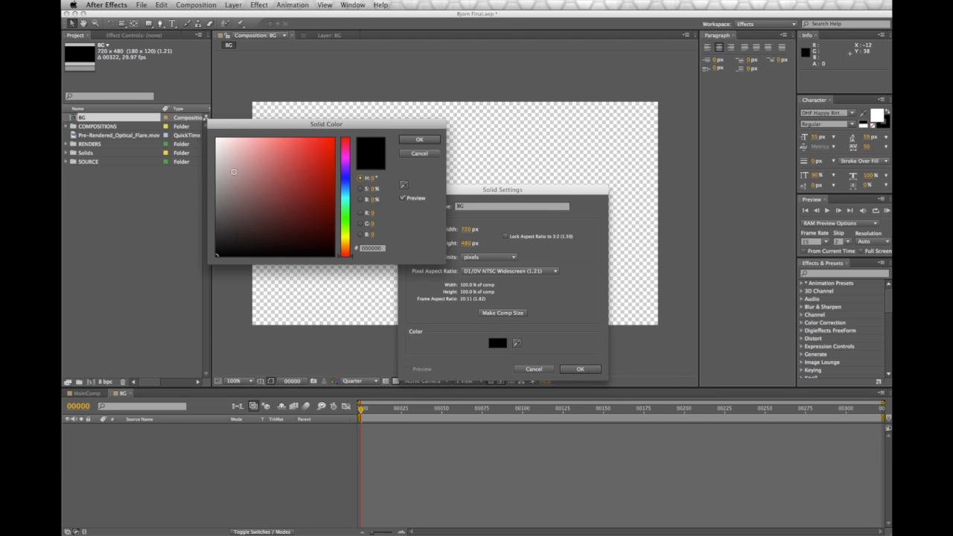
pyautogui.click(218, 163)
pyautogui.click(418, 140)
pyautogui.click(580, 368)
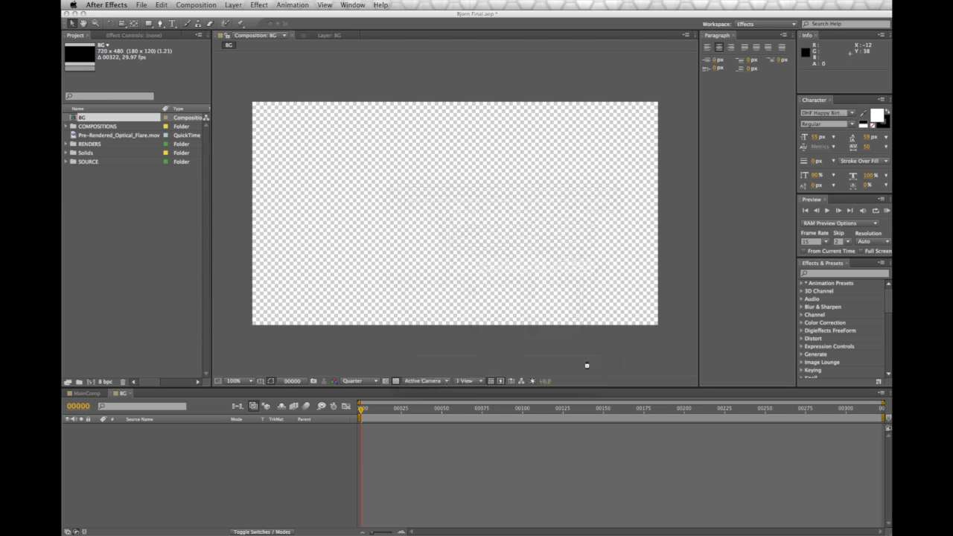
# Change the BG solid's color to the more neutral light grey D0CFCF
pyautogui.click(233, 5)
pyautogui.click(240, 26)
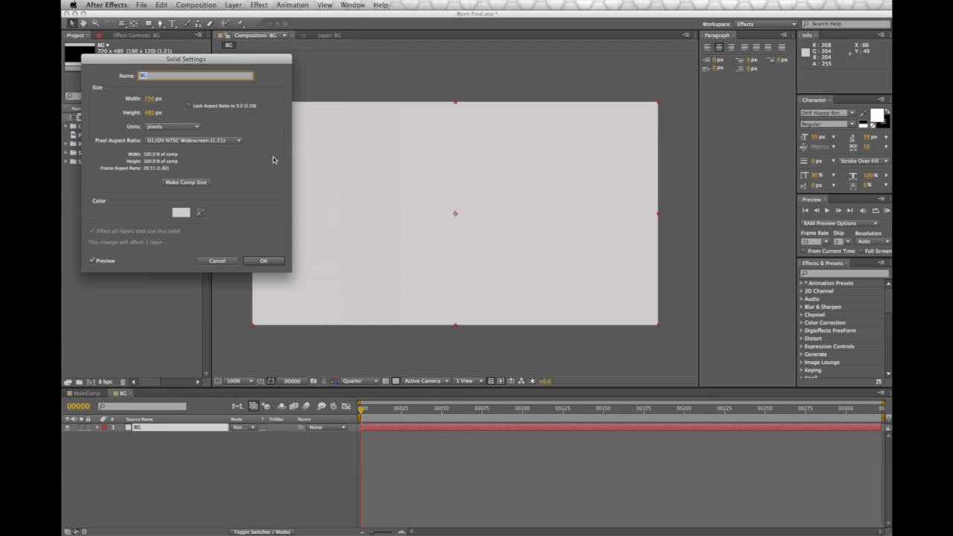
pyautogui.click(181, 212)
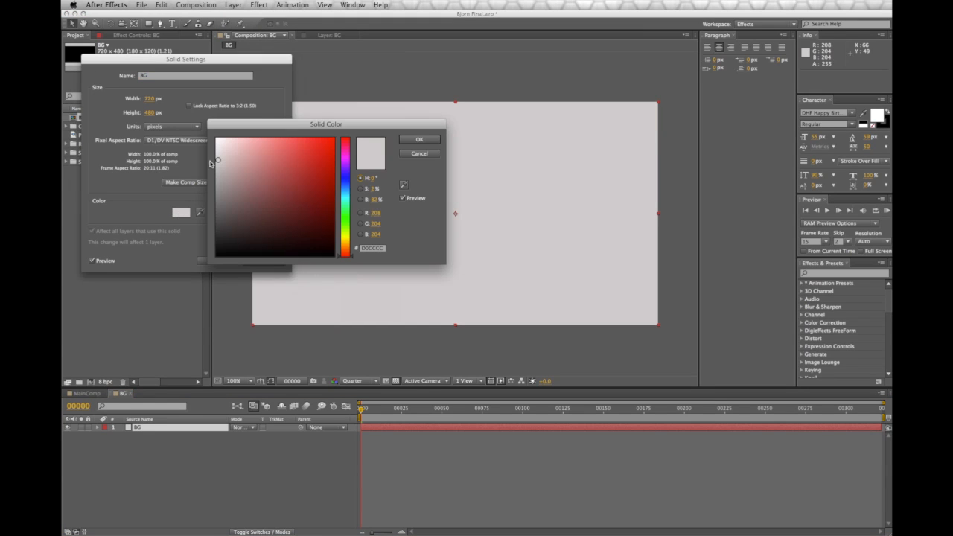
pyautogui.moveTo(216, 155); pyautogui.dragTo(216, 161)
pyautogui.click(419, 139)
pyautogui.click(265, 262)
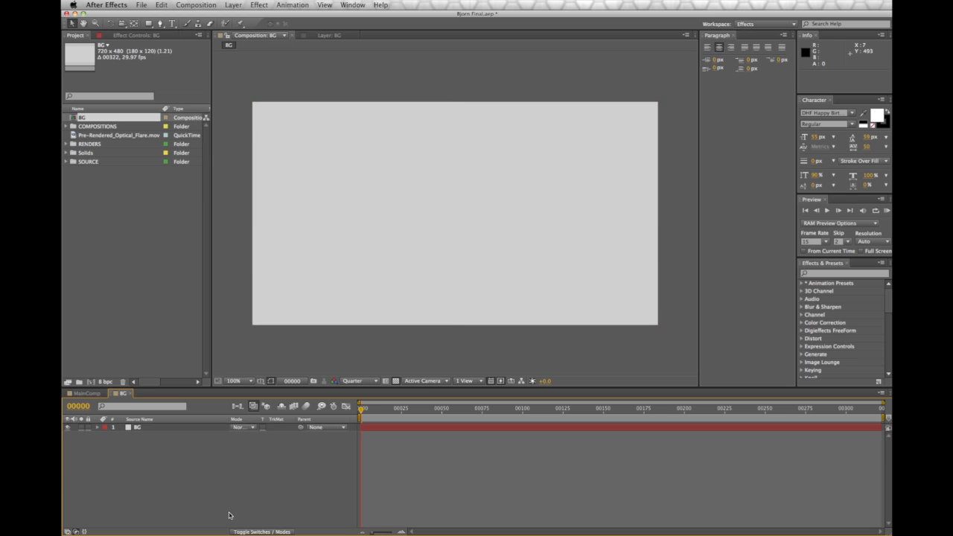
# Add a black composition-sized solid named V above the BG layer
pyautogui.click(233, 4)
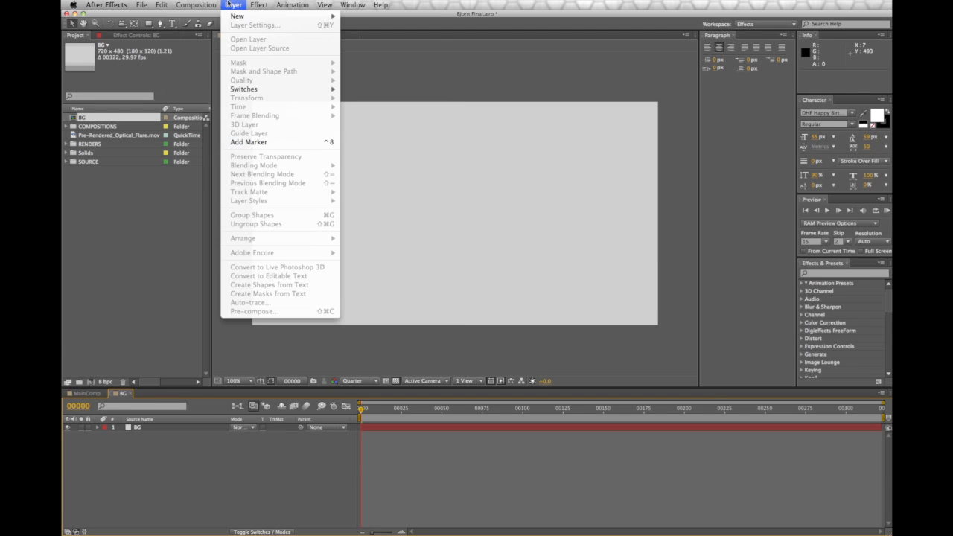
pyautogui.moveTo(245, 17)
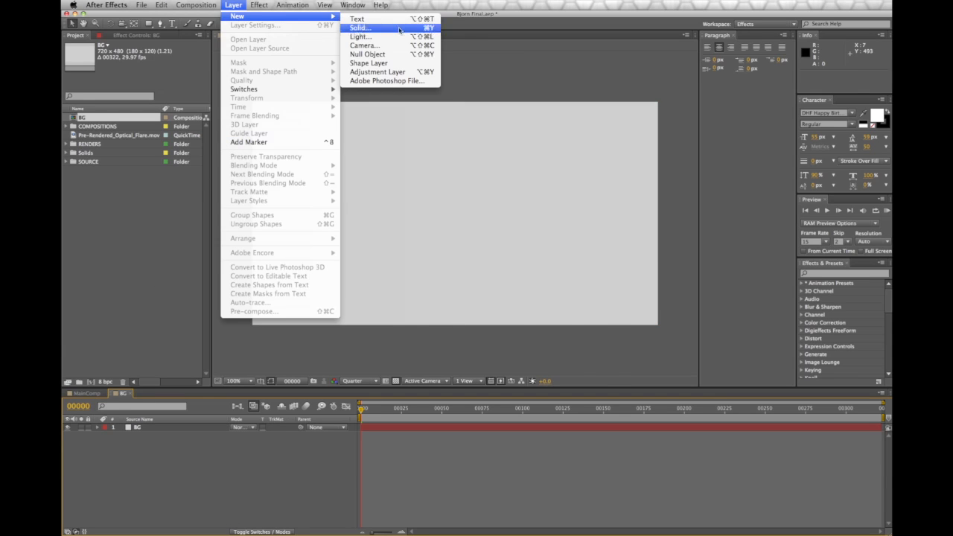
pyautogui.click(398, 27)
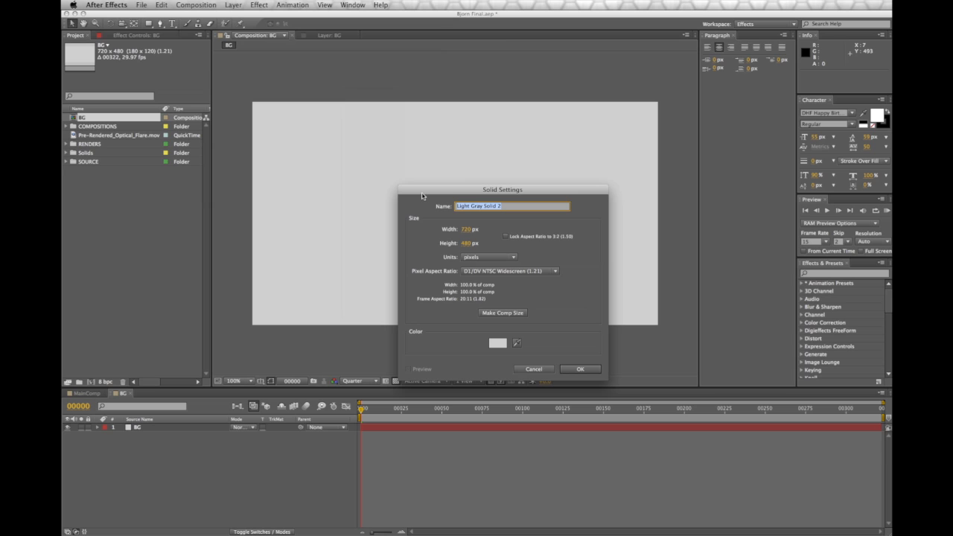
pyautogui.write('V')
pyautogui.click(492, 346)
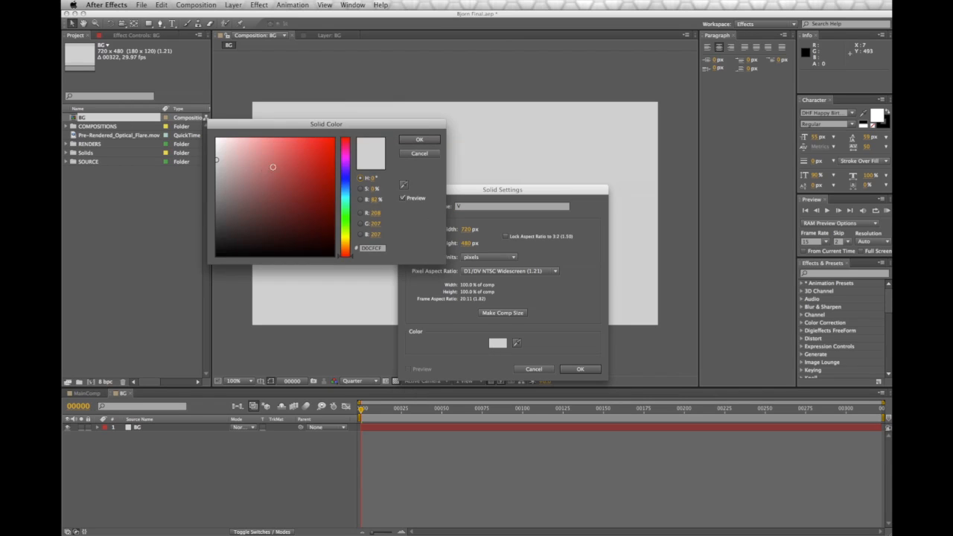
pyautogui.moveTo(273, 166); pyautogui.dragTo(368, 288)
pyautogui.click(411, 141)
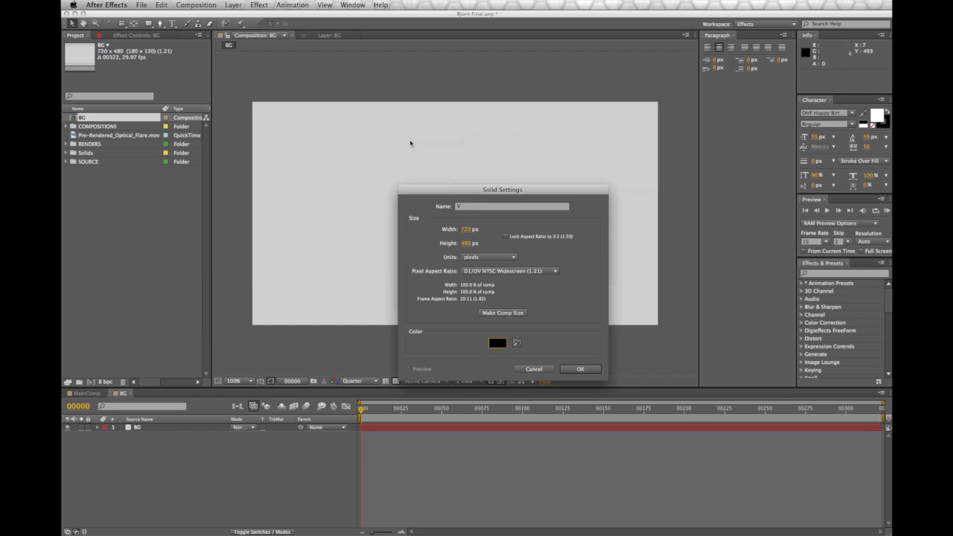
pyautogui.click(580, 369)
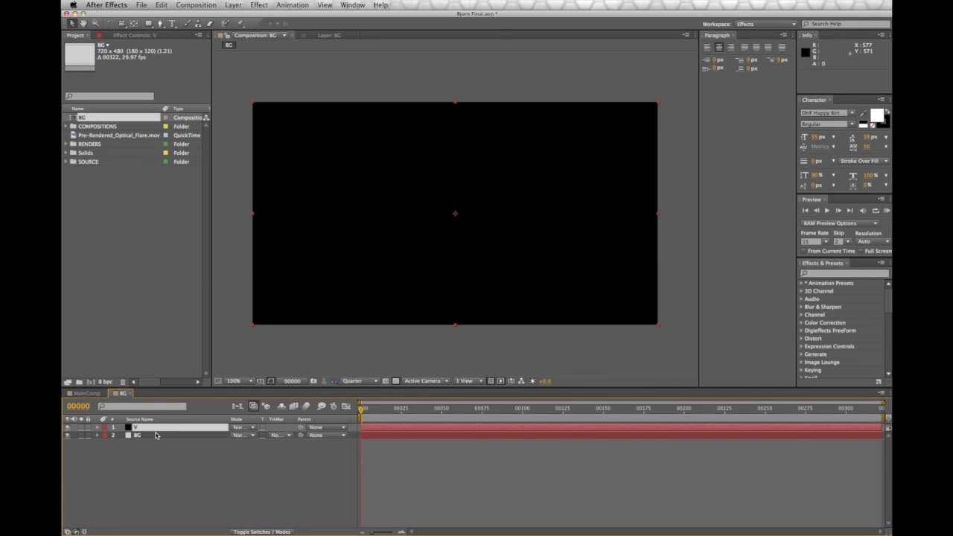
# Add an elliptical mask filling the whole V solid and set its mask mode to Subtract
pyautogui.click(148, 24)
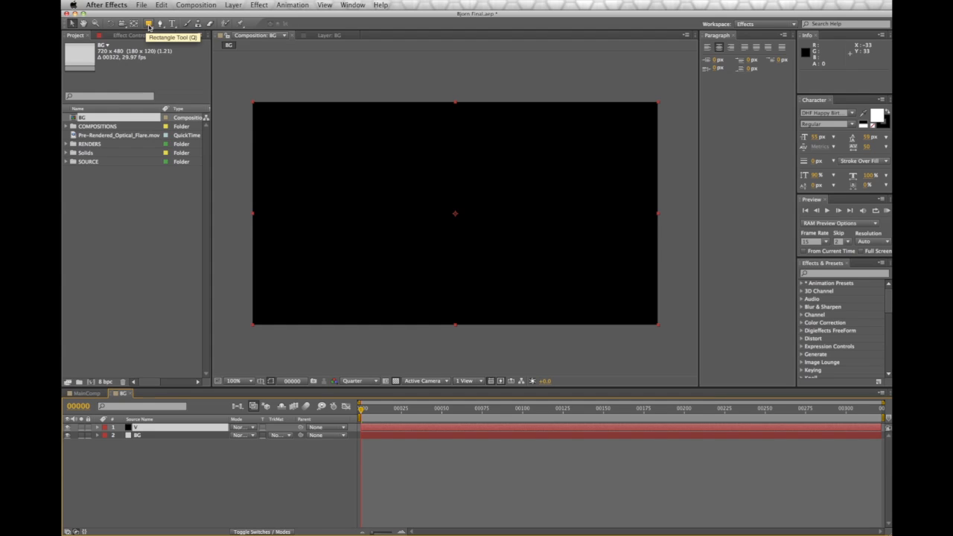
pyautogui.click(149, 25)
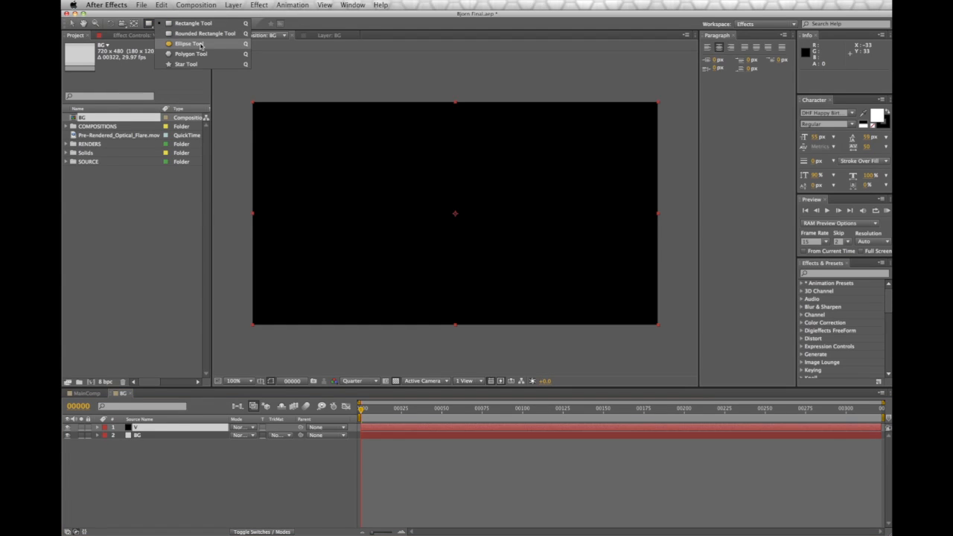
pyautogui.click(200, 45)
pyautogui.press('q')
pyautogui.press('q')
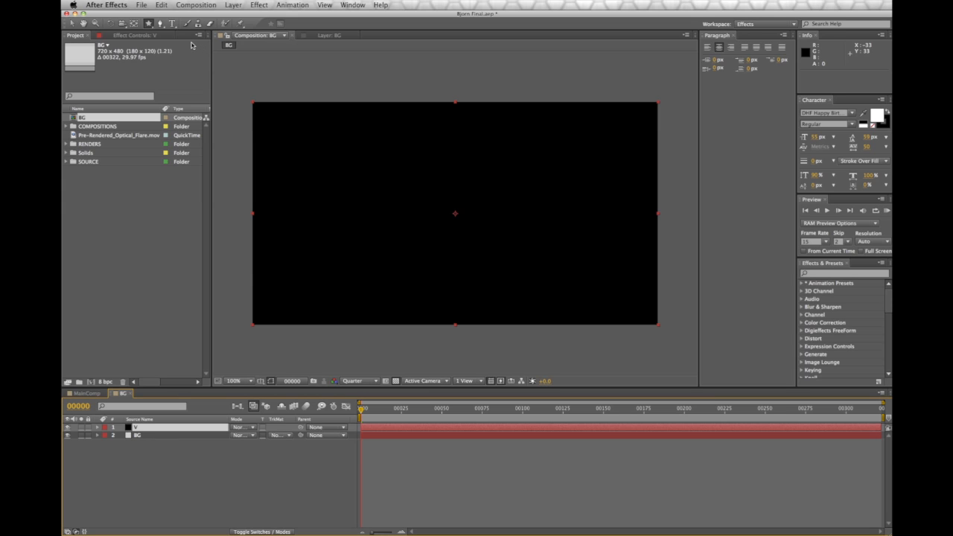
pyautogui.press('q')
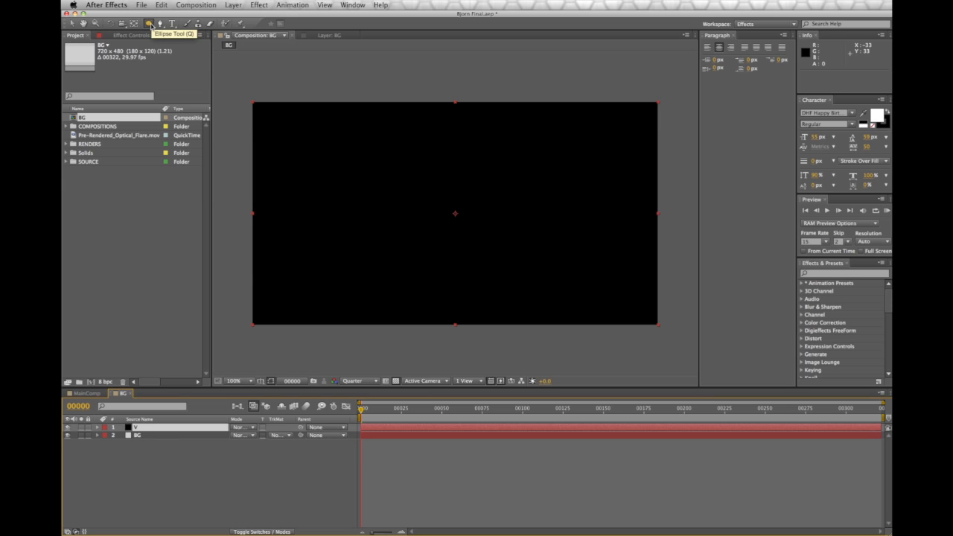
pyautogui.doubleClick(149, 24)
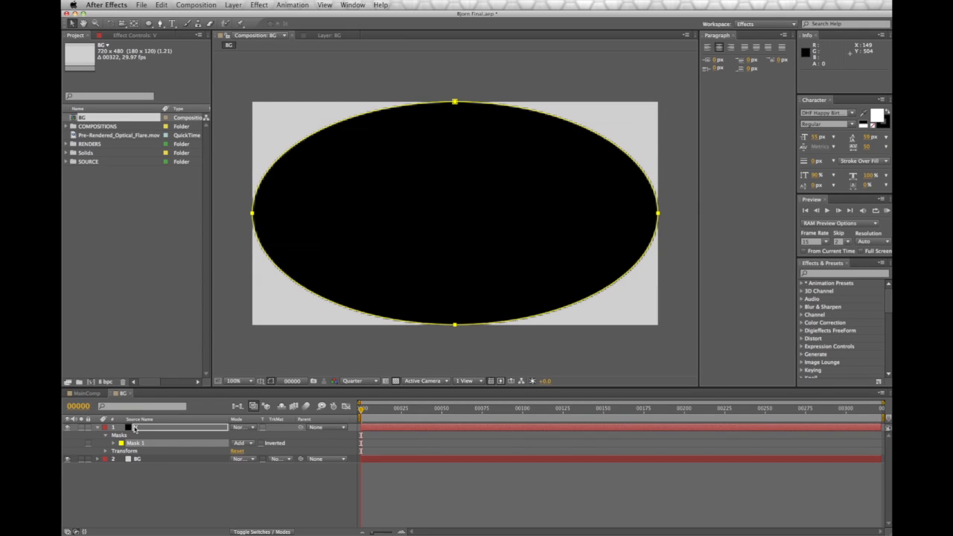
pyautogui.click(249, 445)
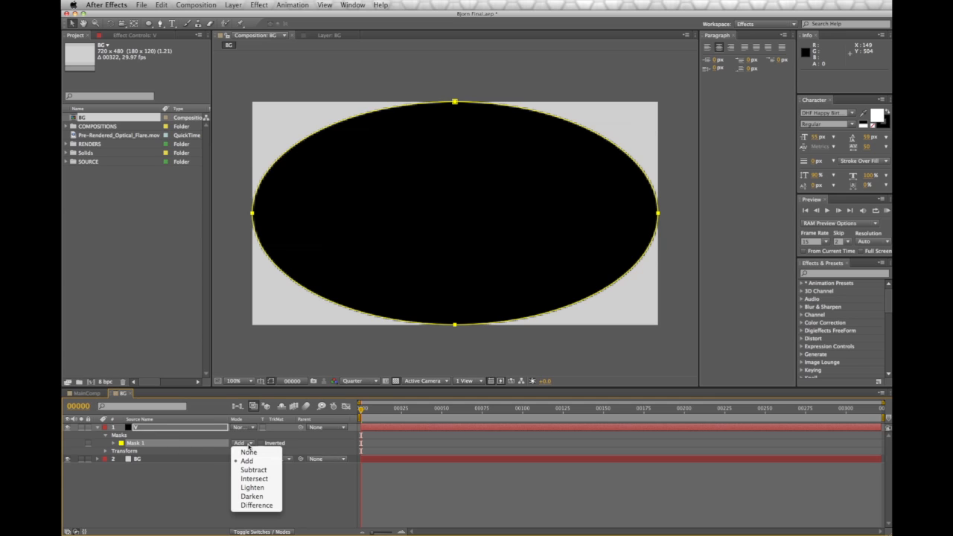
pyautogui.click(253, 470)
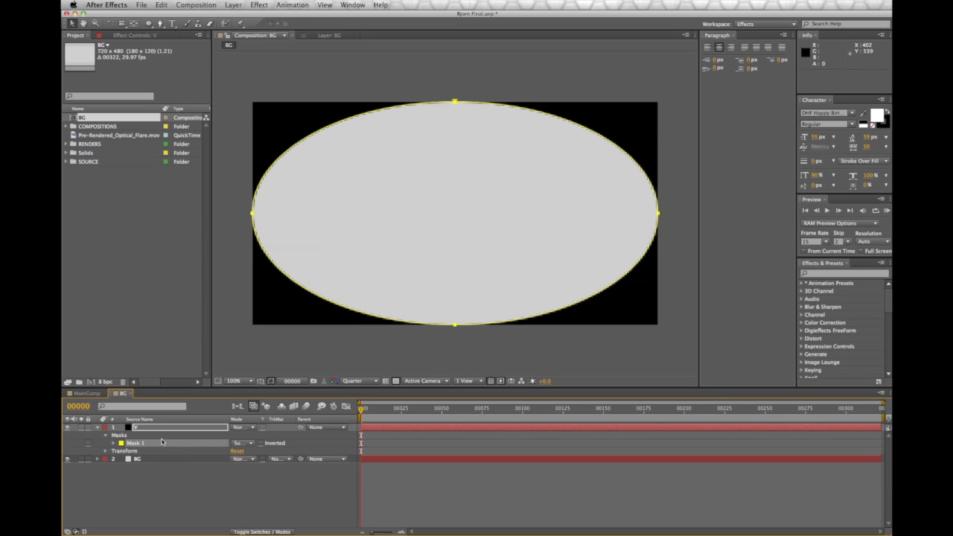
# Soften the V layer's mask with a feather of 193 pixels and a mask opacity of 73%, and collapse the layer
pyautogui.click(114, 443)
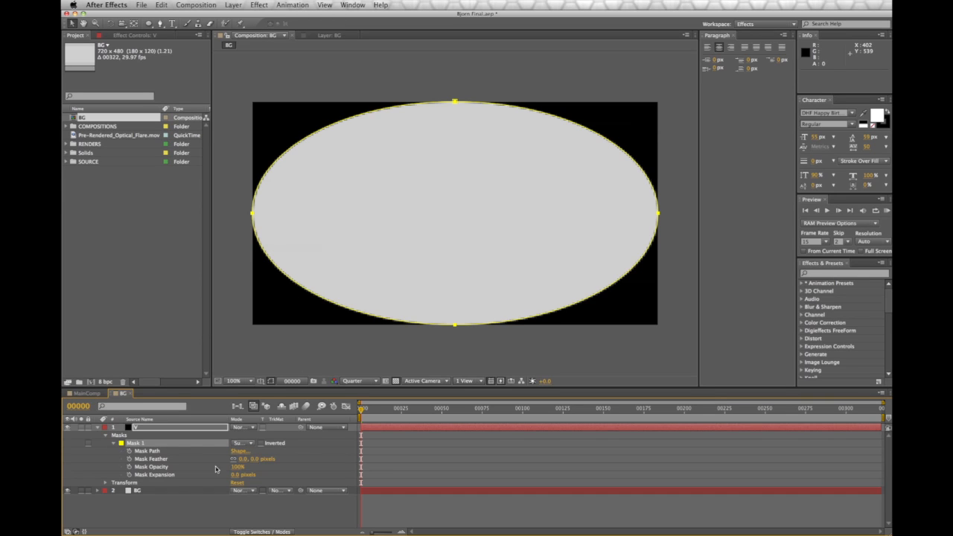
pyautogui.moveTo(242, 458); pyautogui.dragTo(301, 459)
pyautogui.moveTo(236, 466); pyautogui.dragTo(309, 459)
pyautogui.moveTo(237, 468); pyautogui.dragTo(239, 467)
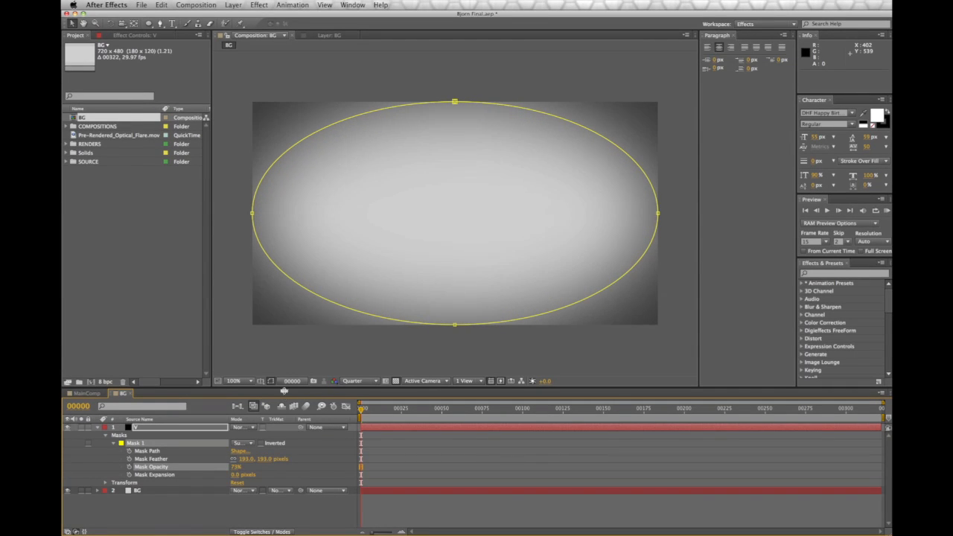
pyautogui.click(291, 362)
pyautogui.click(295, 359)
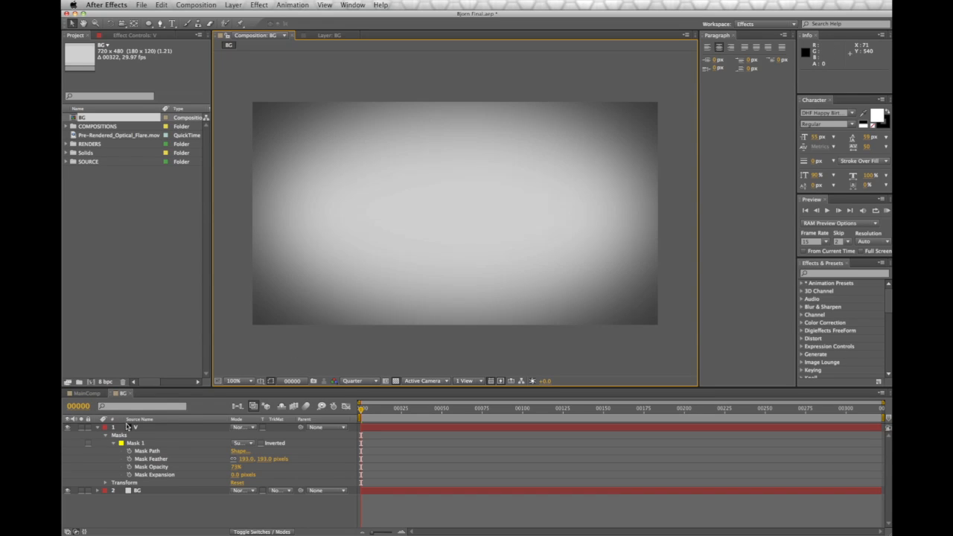
pyautogui.click(97, 427)
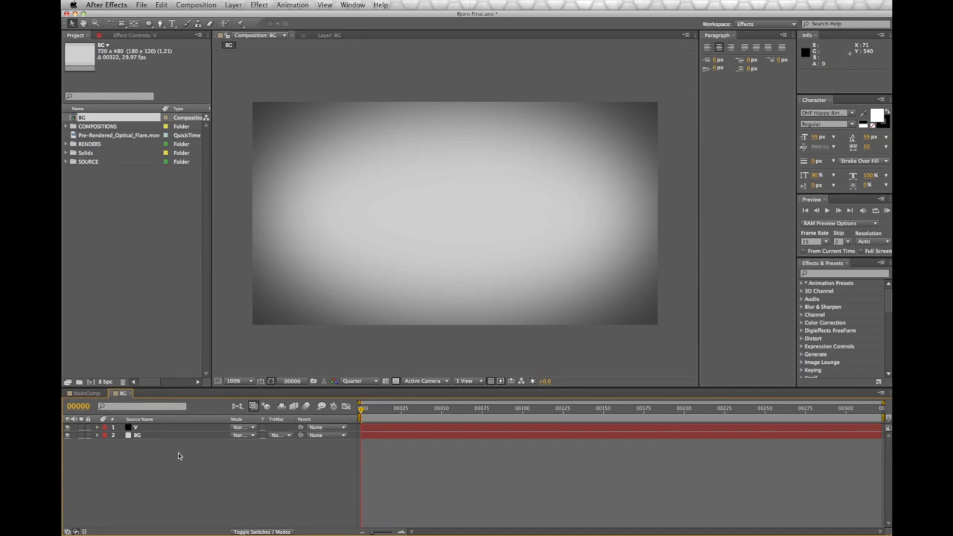
# Create a new composition named LOGO with the NTSC DV Widescreen preset and a duration of 322 frames
pyautogui.click(196, 6)
pyautogui.click(200, 13)
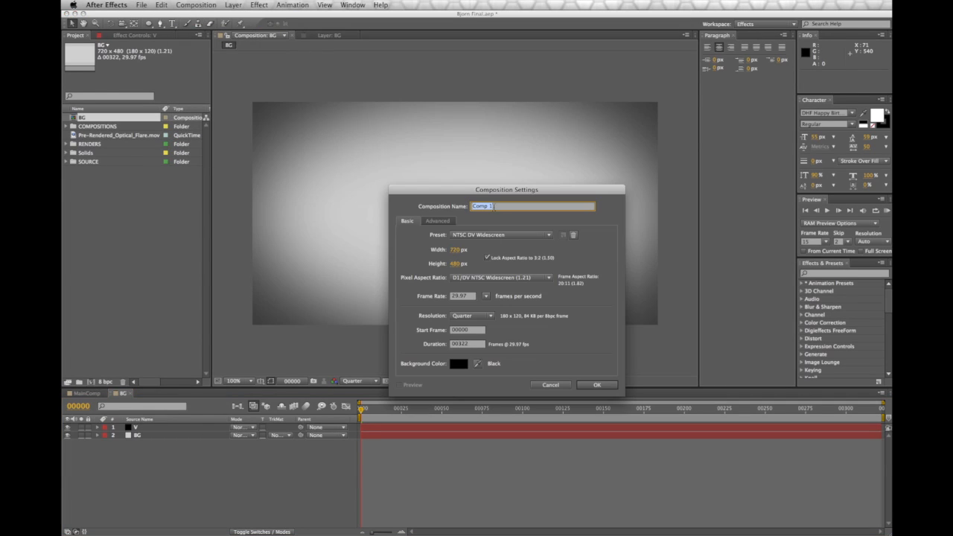
pyautogui.press('BackSpace')
pyautogui.press('Return')
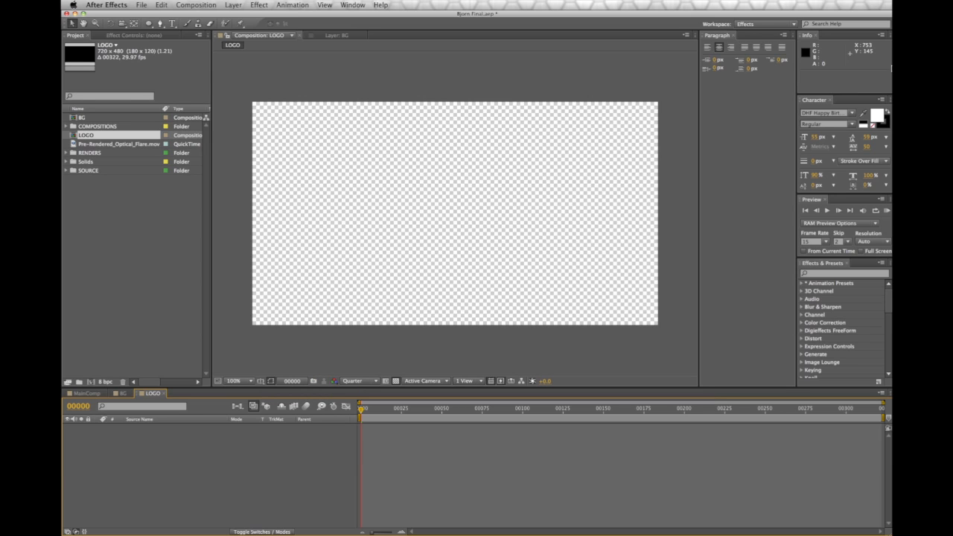
# Add a text layer reading STUDIO 4 in the LOGO composition and make its fill black
pyautogui.click(174, 24)
pyautogui.click(357, 192)
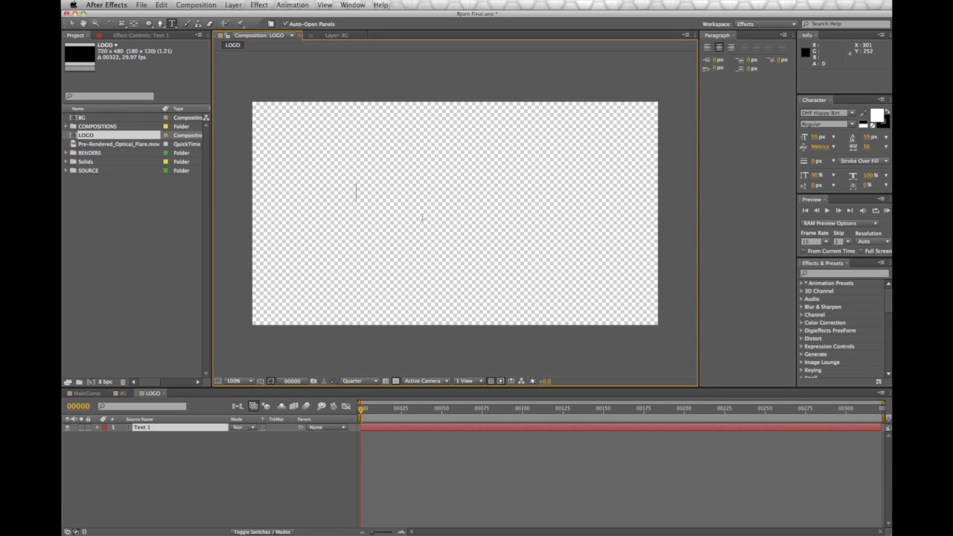
pyautogui.write('Bjo')
pyautogui.write('DIO 4')
pyautogui.moveTo(412, 191); pyautogui.dragTo(297, 191)
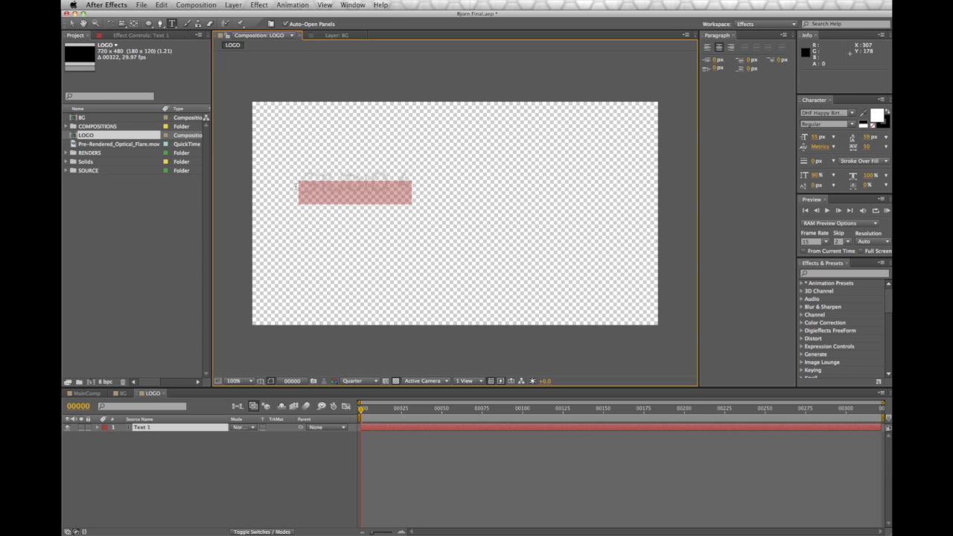
pyautogui.click(864, 120)
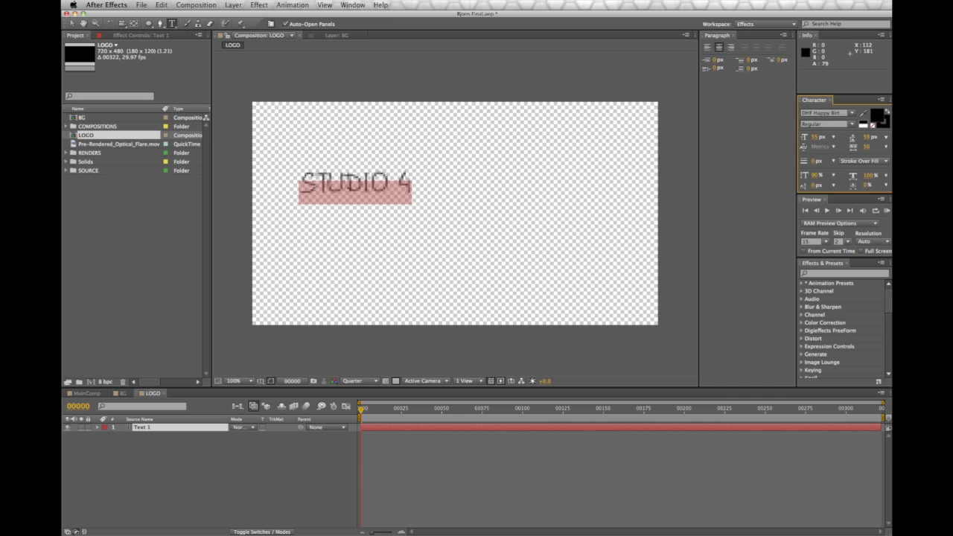
# Set the preview resolution to Half and move the STUDIO 4 text near the centre of the frame
pyautogui.click(372, 382)
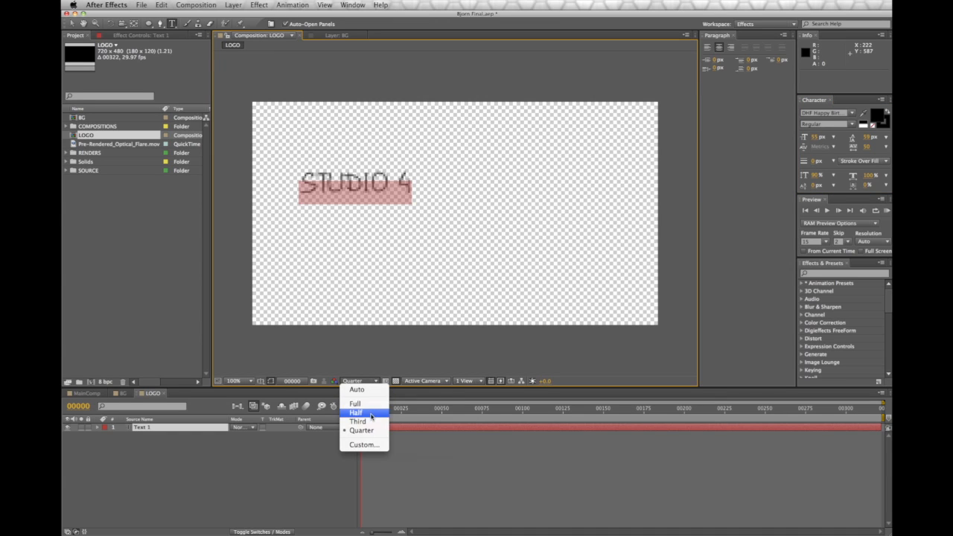
pyautogui.click(356, 413)
pyautogui.click(72, 23)
pyautogui.moveTo(361, 185); pyautogui.dragTo(456, 204)
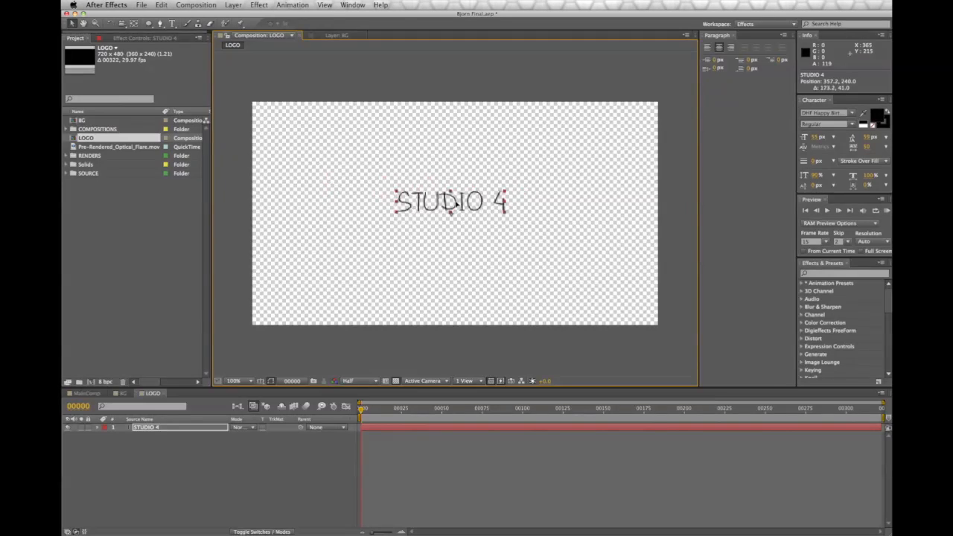
# Enlarge the STUDIO 4 text to a font size of 113 px
pyautogui.doubleClick(456, 204)
pyautogui.moveTo(814, 138); pyautogui.dragTo(834, 142)
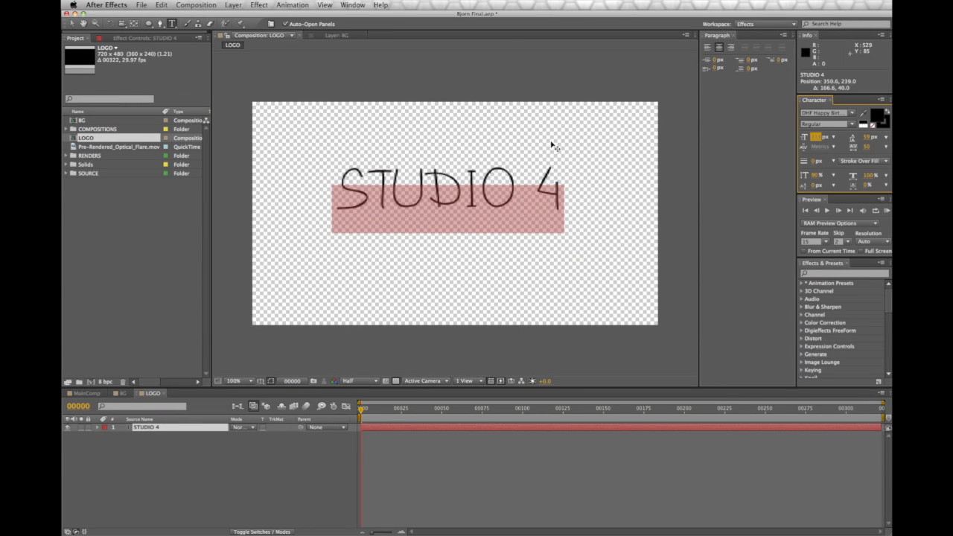
pyautogui.click(555, 147)
# Change the font of the whole STUDIO 4 text to Helvetica
pyautogui.moveTo(565, 195); pyautogui.dragTo(332, 212)
pyautogui.click(852, 113)
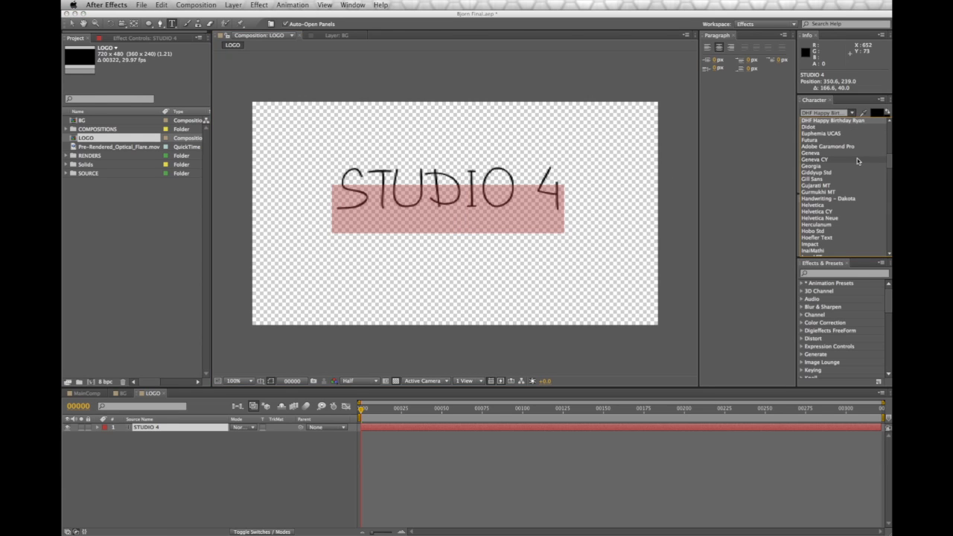
pyautogui.scroll(10, 856, 162)
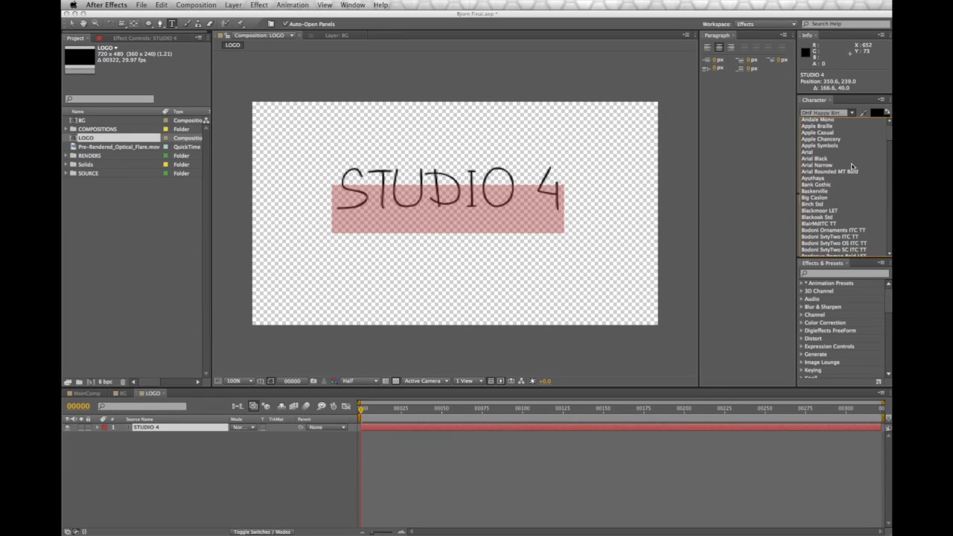
pyautogui.click(835, 159)
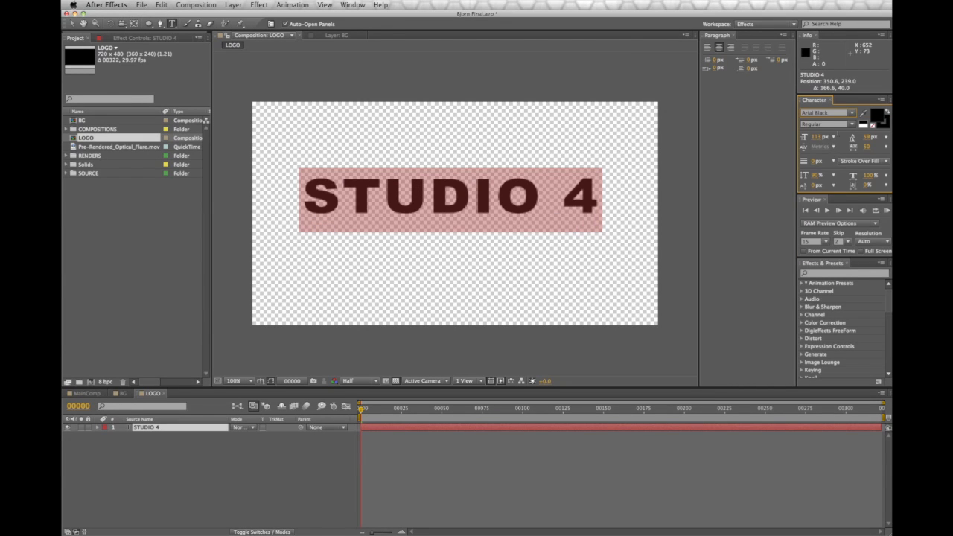
pyautogui.click(850, 113)
pyautogui.scroll(-5, 834, 224)
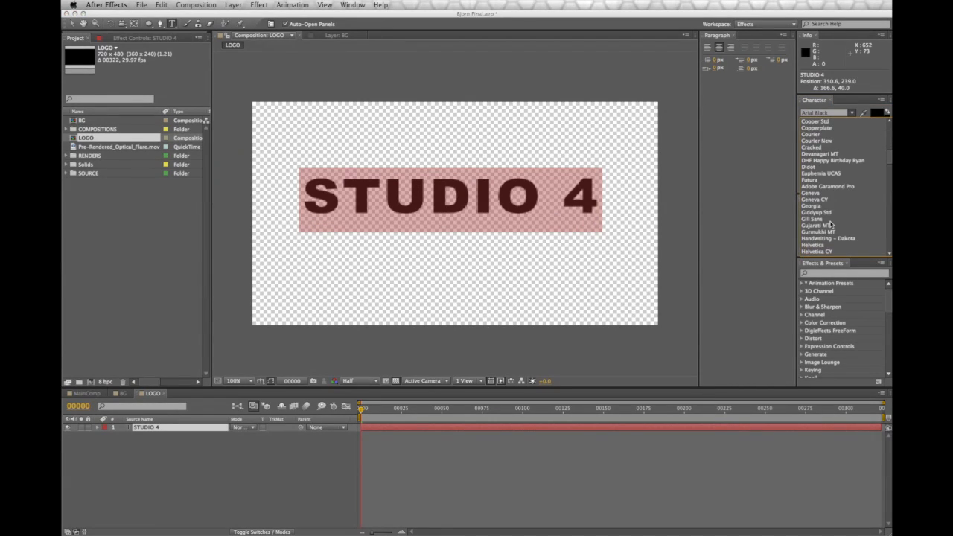
pyautogui.click(830, 245)
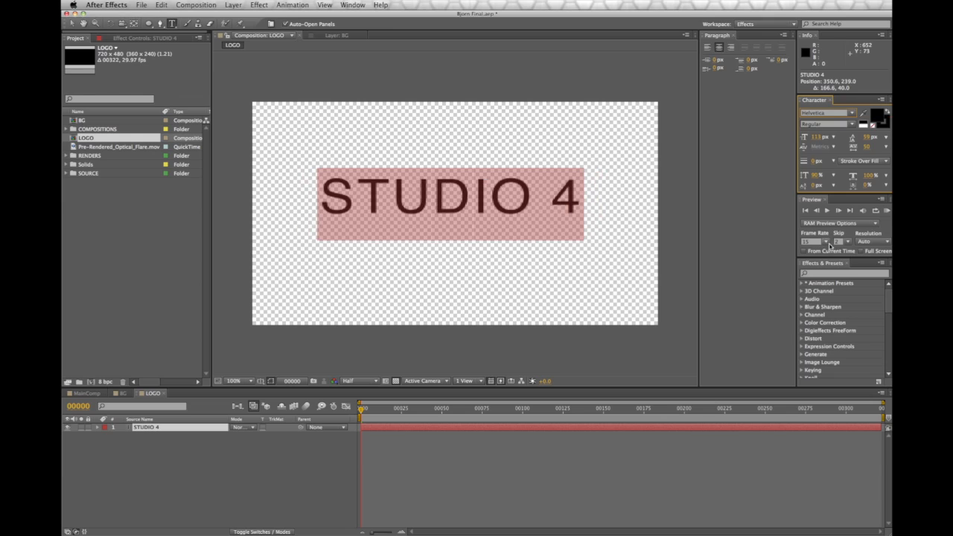
pyautogui.click(587, 197)
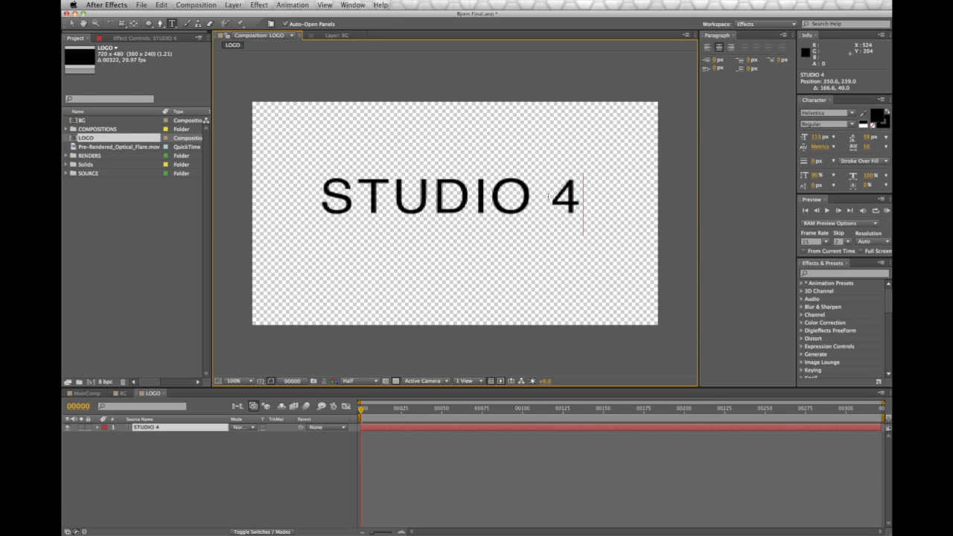
# Set the STUDIO 4 text's tracking to -45, its leading to 54 px and its font size to 132 px
pyautogui.moveTo(553, 198); pyautogui.dragTo(318, 200)
pyautogui.moveTo(578, 198); pyautogui.dragTo(320, 199)
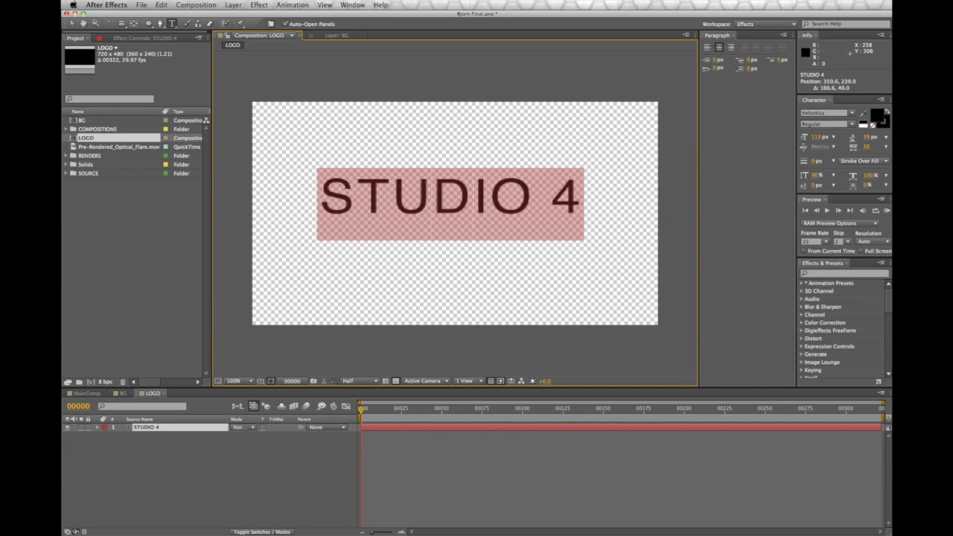
pyautogui.click(865, 146)
pyautogui.moveTo(862, 147); pyautogui.dragTo(854, 148)
pyautogui.press('super+shift+2')
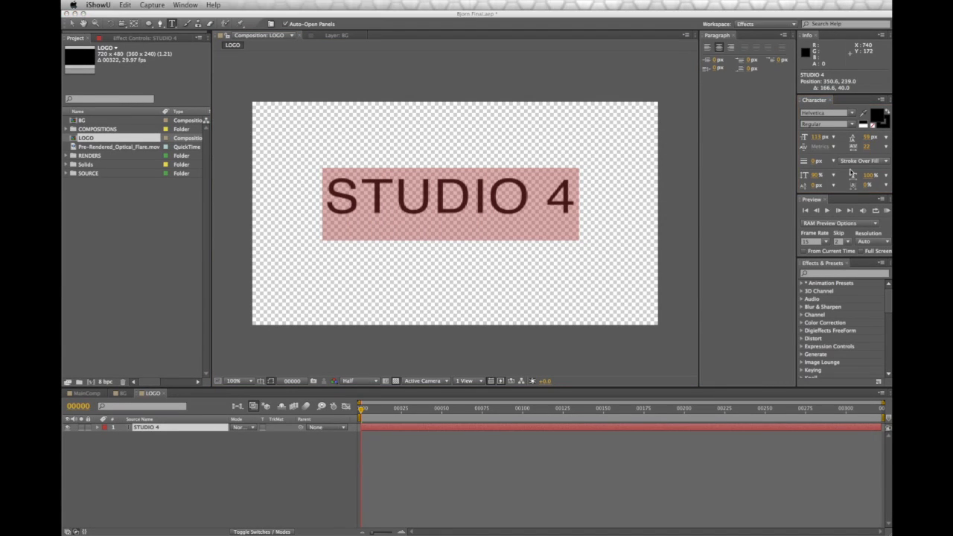
pyautogui.click(866, 139)
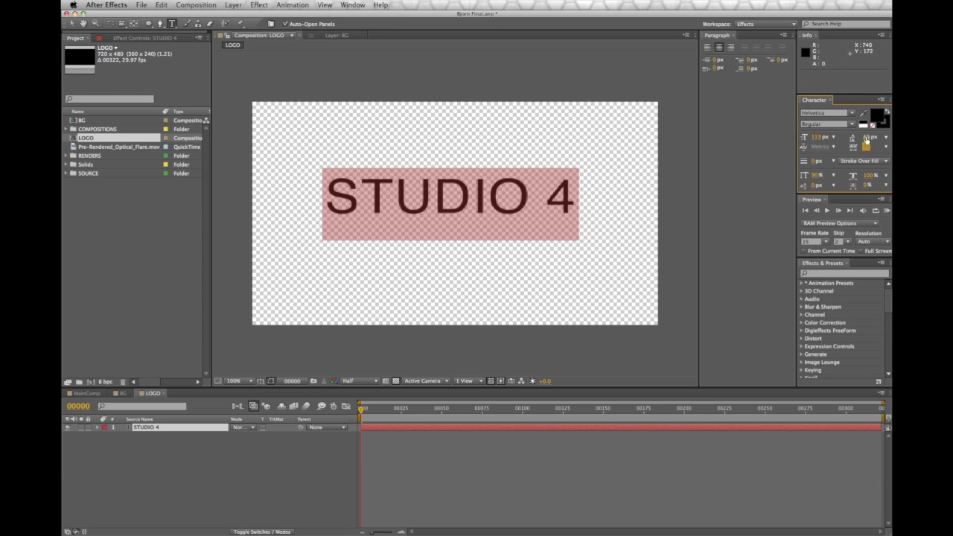
pyautogui.click(868, 139)
pyautogui.moveTo(867, 148); pyautogui.dragTo(824, 140)
pyautogui.click(815, 139)
# Enlarge only the digit 4 to 196 px and colour it blue, 3175D1
pyautogui.moveTo(576, 187); pyautogui.dragTo(557, 191)
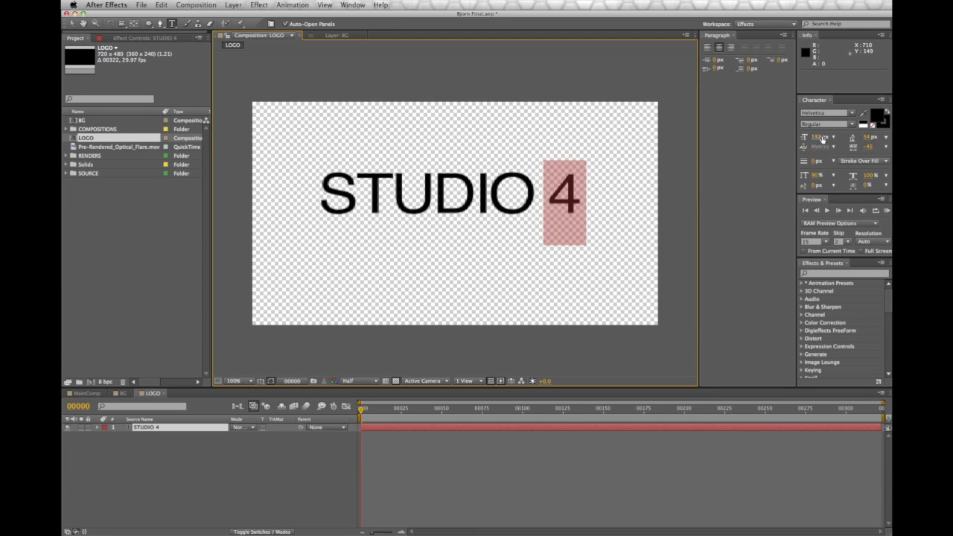
pyautogui.moveTo(816, 139); pyautogui.dragTo(848, 138)
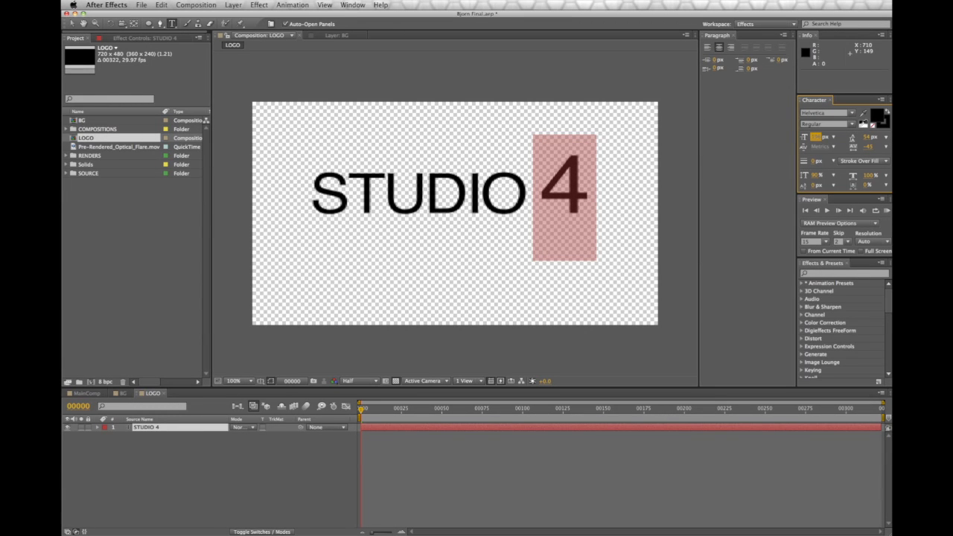
pyautogui.click(868, 121)
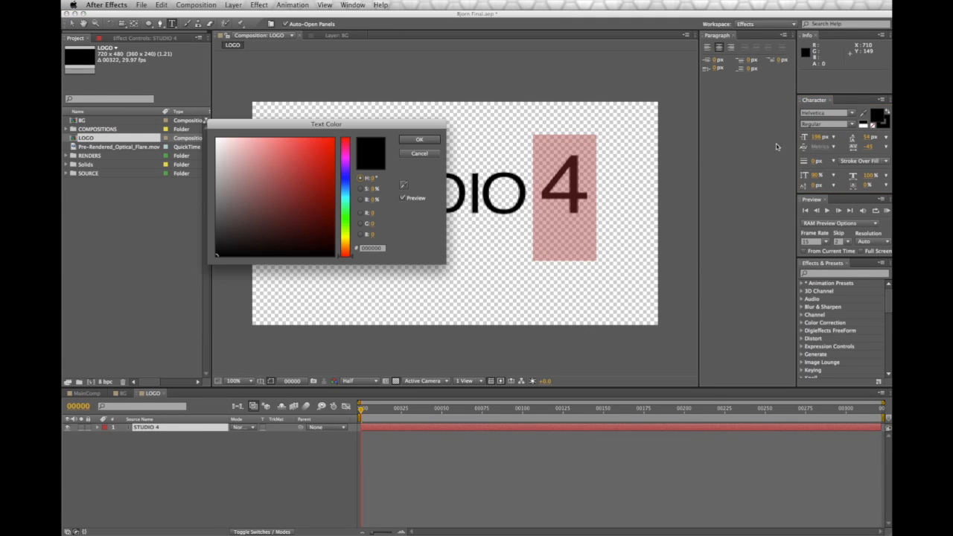
pyautogui.click(346, 180)
pyautogui.click(320, 147)
pyautogui.moveTo(319, 147)
pyautogui.mouseDown()
pyautogui.moveTo(330, 160)
pyautogui.moveTo(304, 160)
pyautogui.moveTo(347, 178)
pyautogui.moveTo(349, 188)
pyautogui.mouseUp()
pyautogui.moveTo(312, 158); pyautogui.dragTo(307, 160)
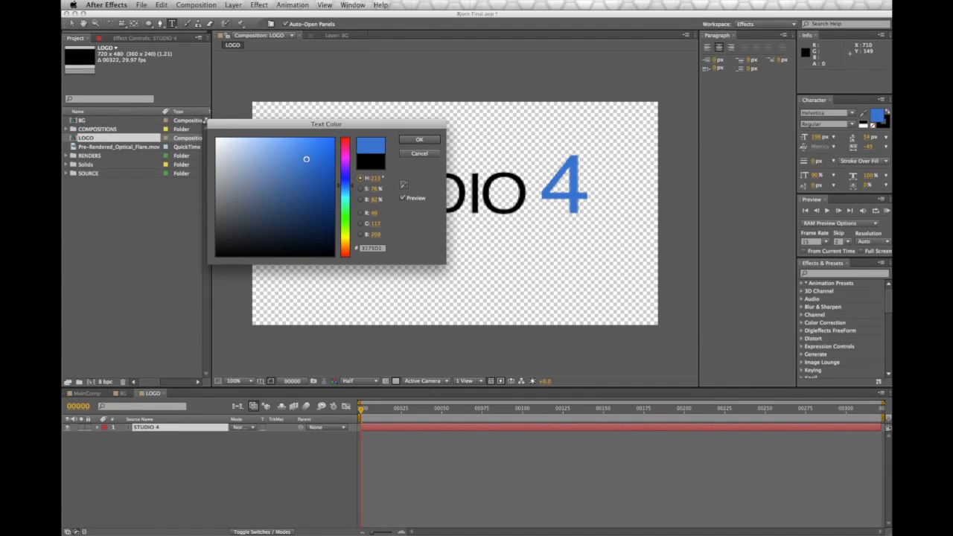
pyautogui.click(419, 140)
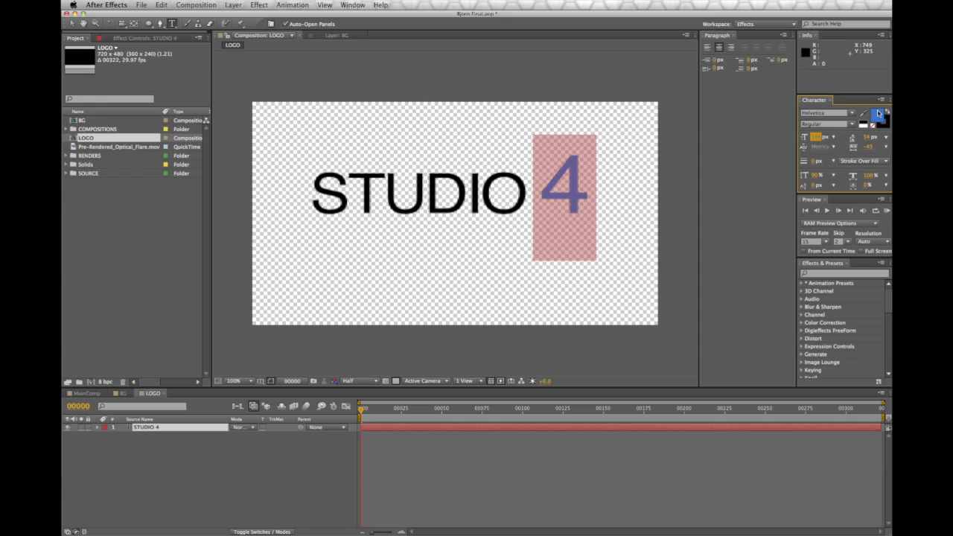
pyautogui.click(180, 482)
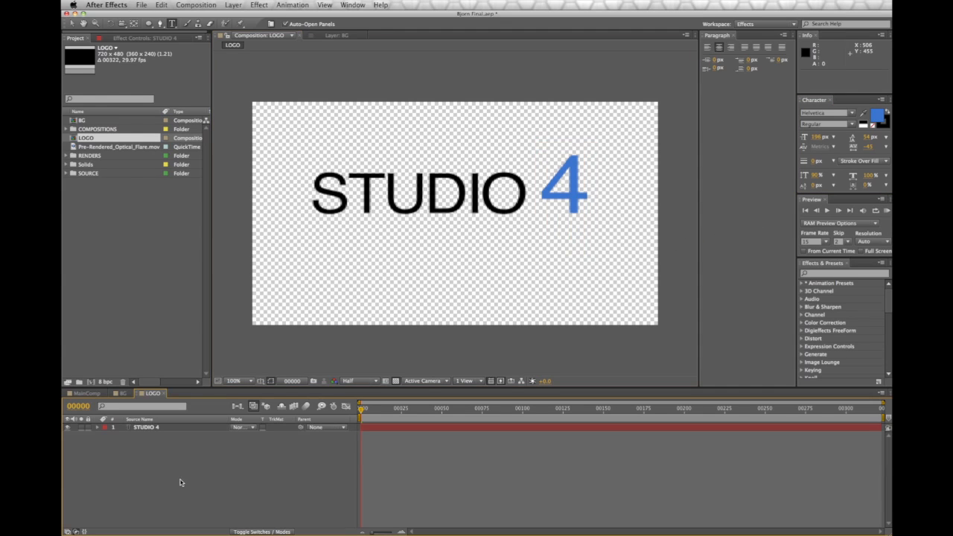
# Show the title/action safe guides and centre the STUDIO 4 text in the frame, at about 364, 283
pyautogui.click(260, 380)
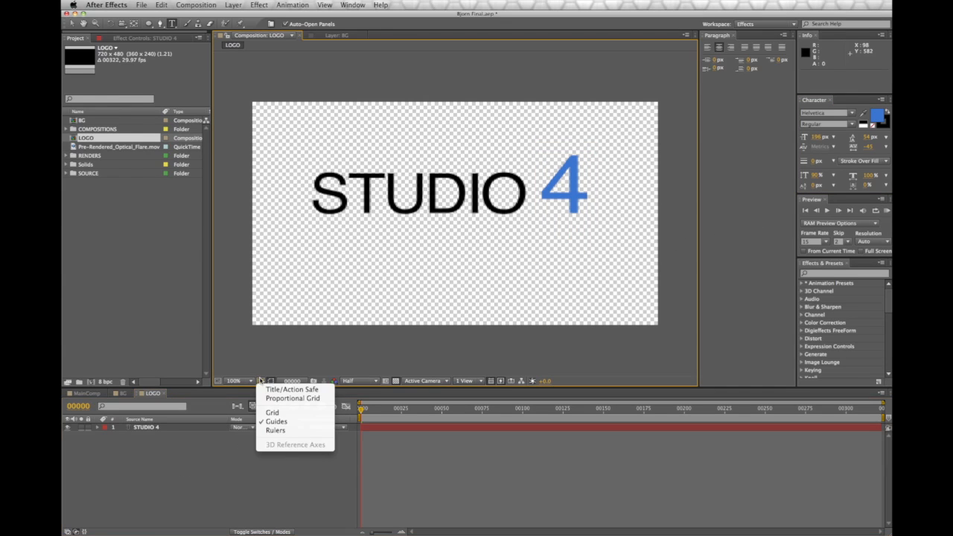
pyautogui.click(273, 390)
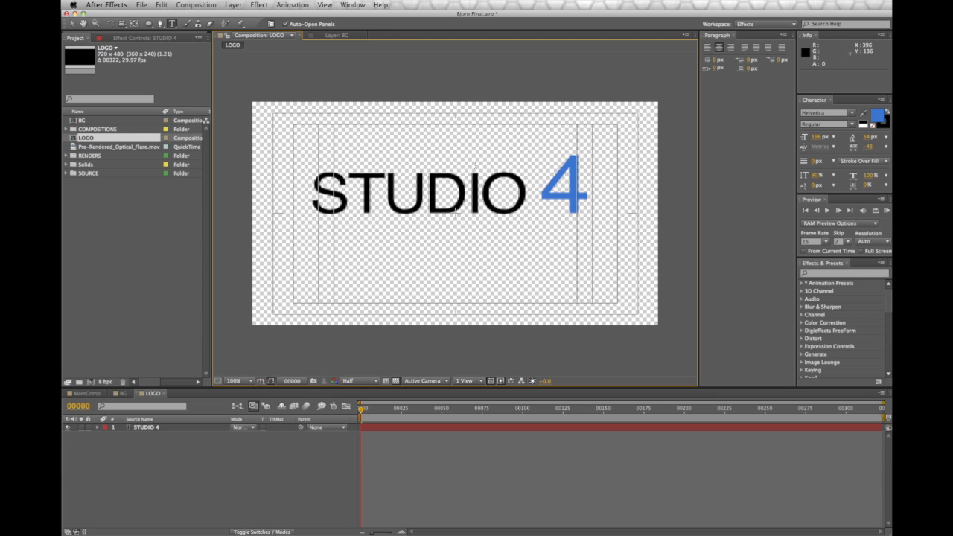
pyautogui.moveTo(515, 204)
pyautogui.mouseDown()
pyautogui.moveTo(516, 223)
pyautogui.moveTo(515, 212)
pyautogui.mouseUp()
pyautogui.click(261, 382)
pyautogui.click(229, 489)
pyautogui.click(122, 394)
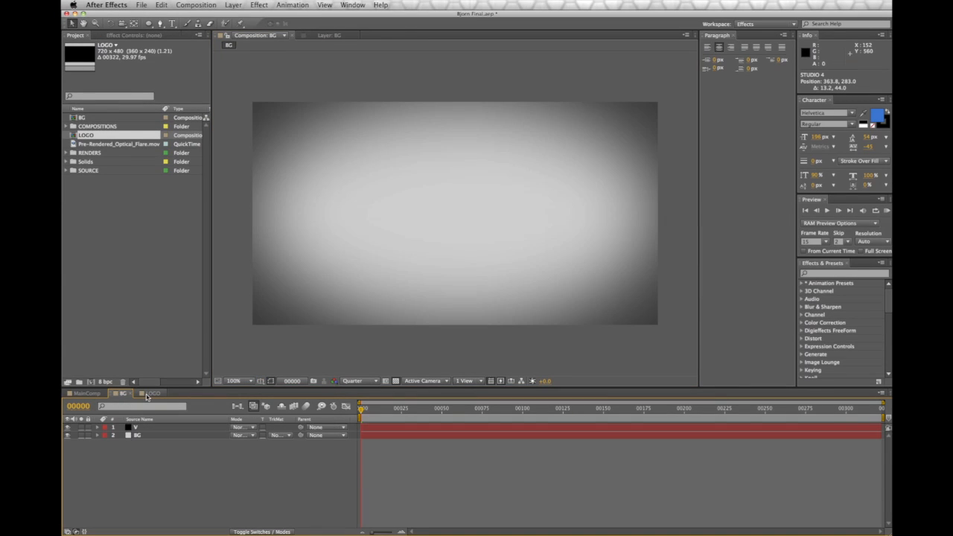
pyautogui.click(146, 395)
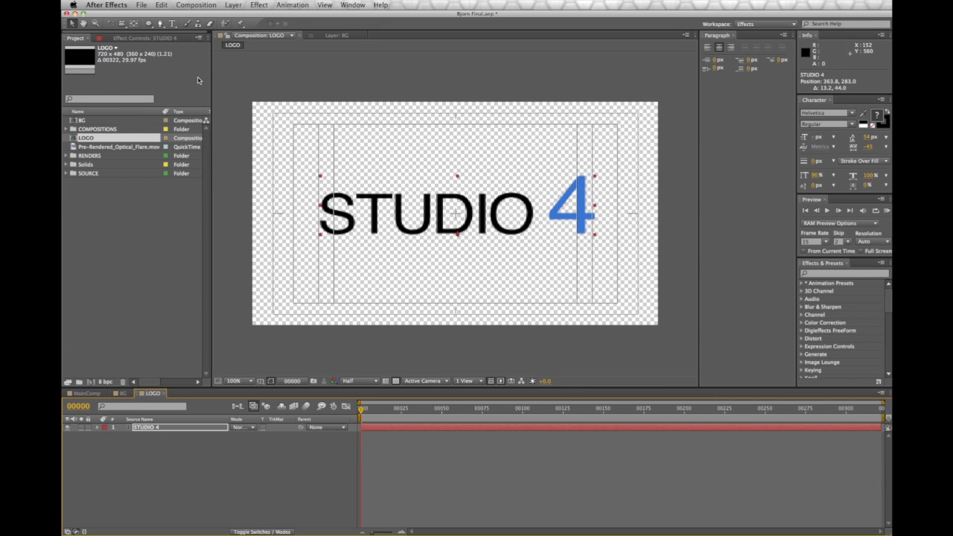
# Create another new composition named SHATTER, keeping the NTSC DV Widescreen preset and 322-frame duration
pyautogui.click(195, 4)
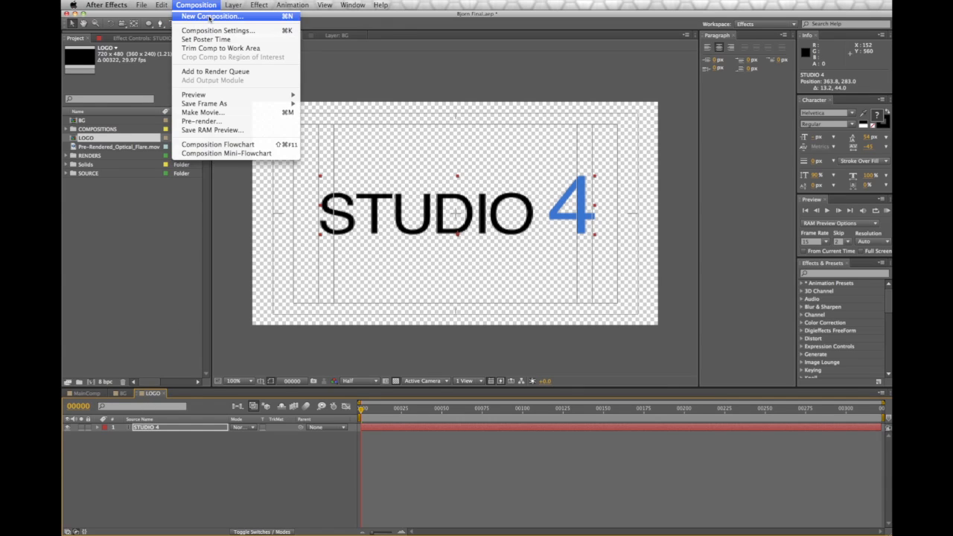
pyautogui.click(212, 12)
pyautogui.moveTo(515, 193); pyautogui.dragTo(498, 165)
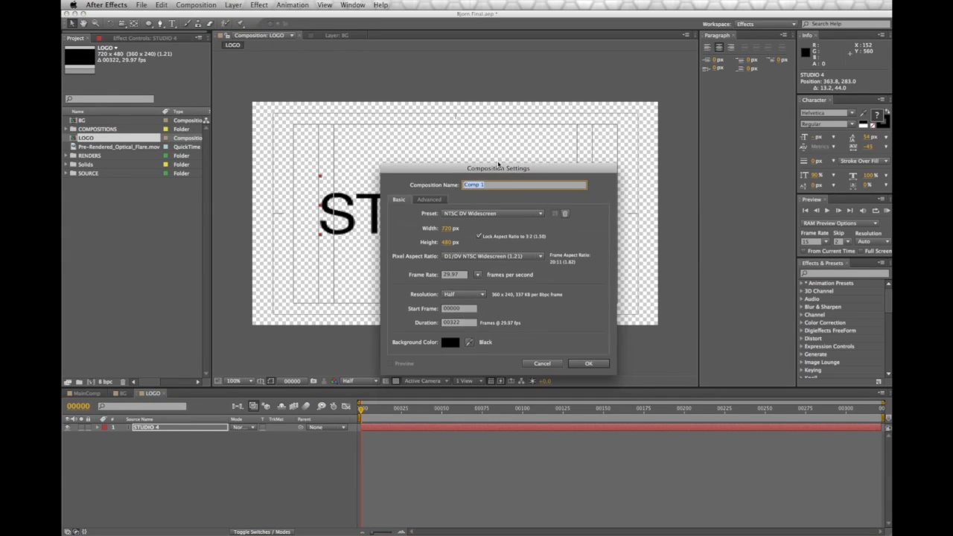
pyautogui.write('SHATTER')
pyautogui.press('Return')
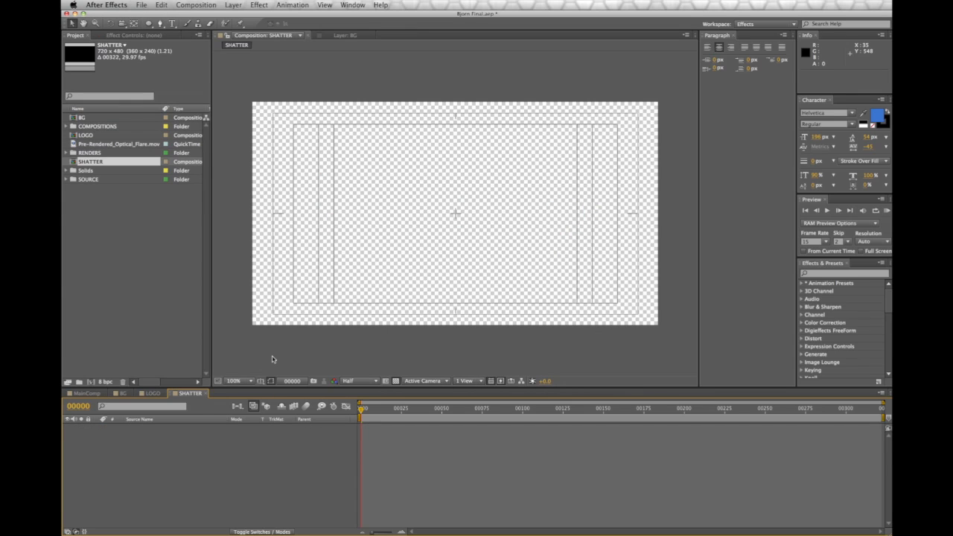
# Hide the title/action safe guides and add the LOGO composition as a layer in SHATTER
pyautogui.click(260, 381)
pyautogui.click(266, 390)
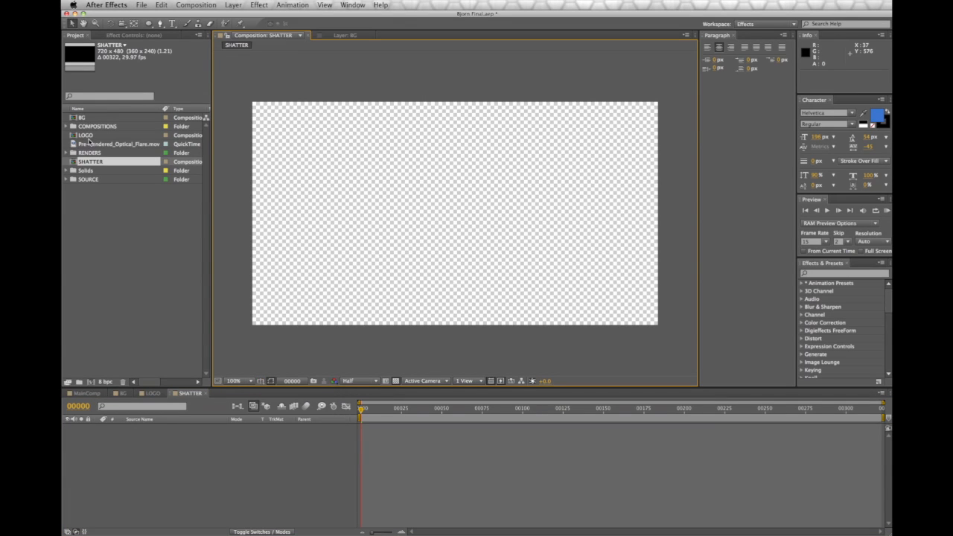
pyautogui.moveTo(89, 136); pyautogui.dragTo(153, 441)
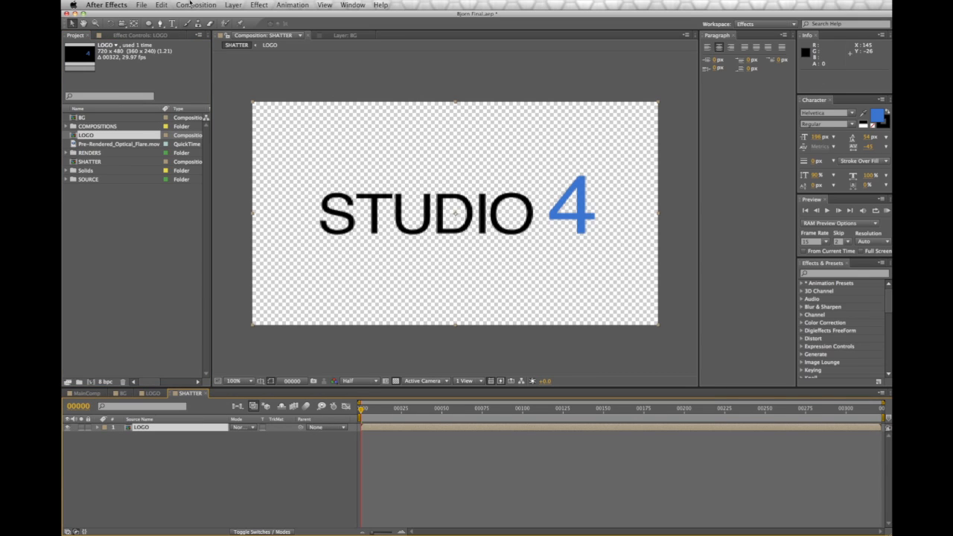
# Add a two-node camera with the 35mm preset to the SHATTER composition
pyautogui.click(233, 5)
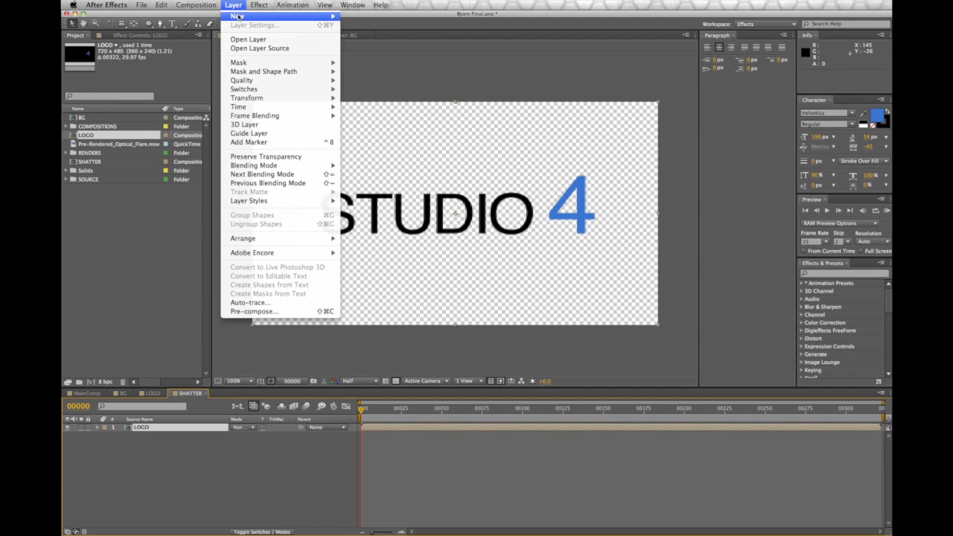
pyautogui.moveTo(240, 16)
pyautogui.click(371, 46)
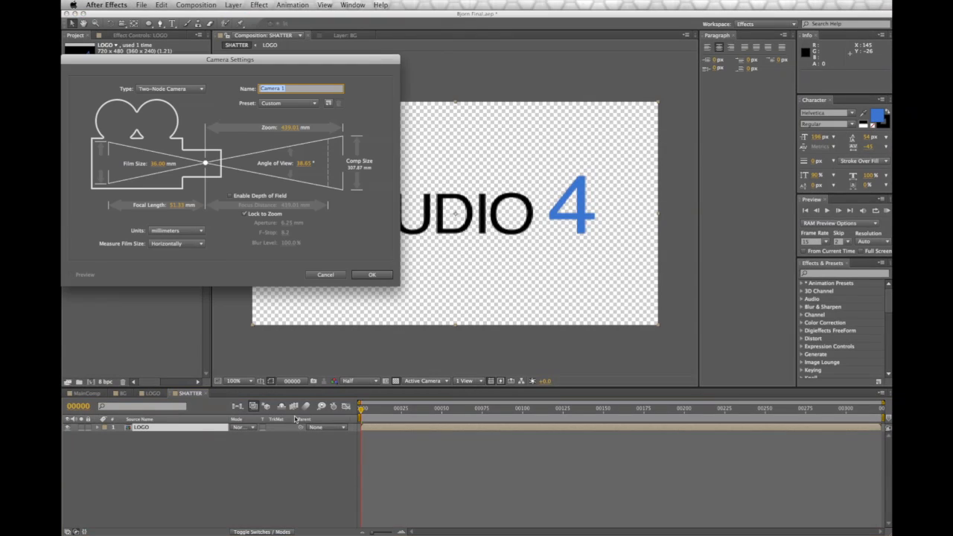
pyautogui.click(291, 108)
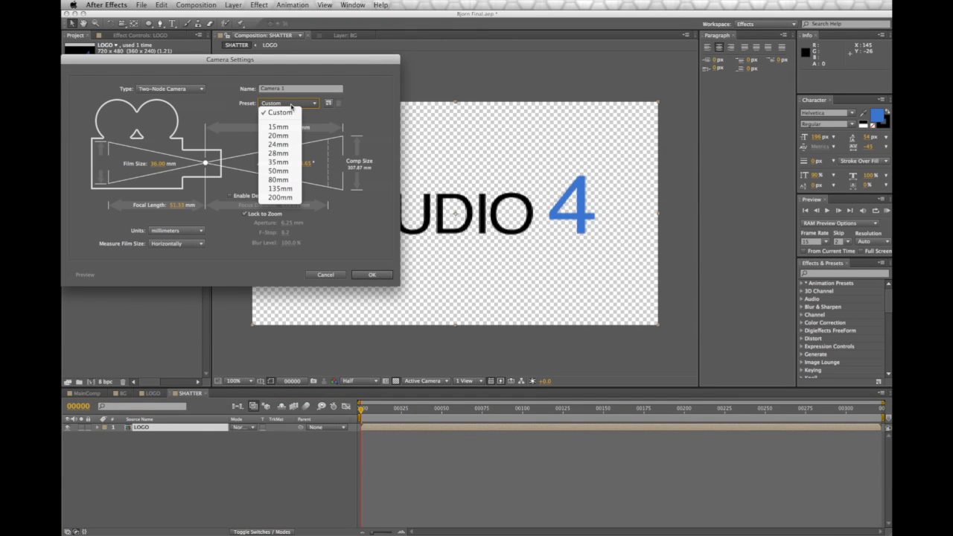
pyautogui.click(286, 163)
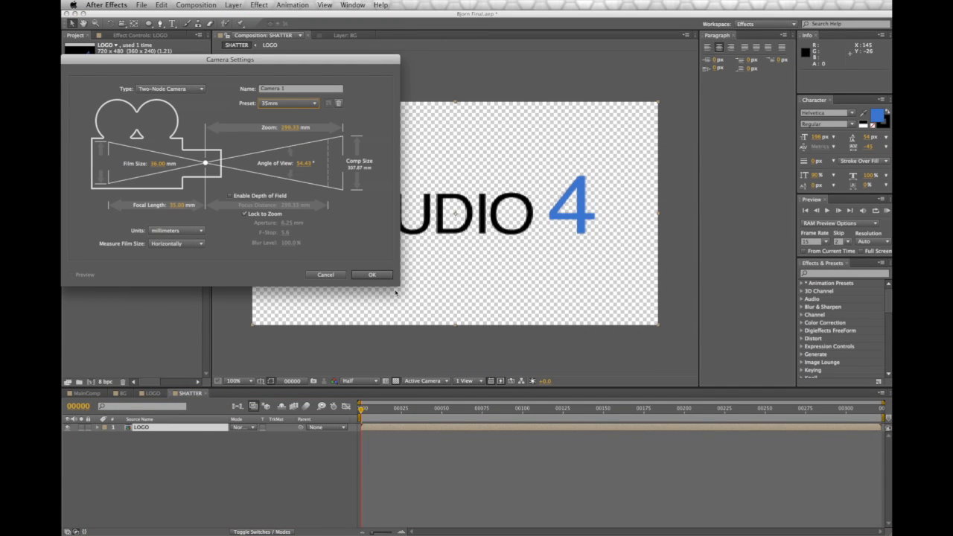
pyautogui.click(383, 275)
pyautogui.click(167, 459)
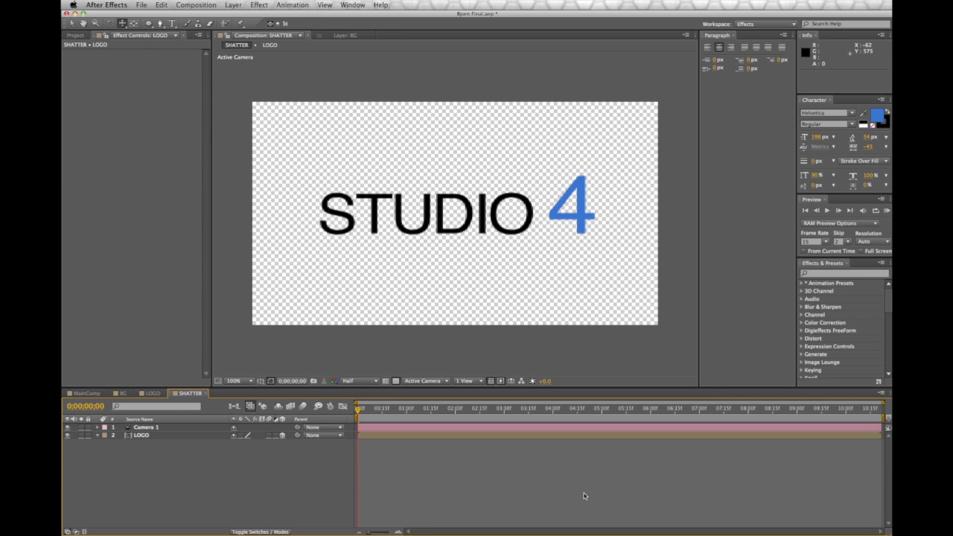
# Apply the Shatter simulation effect to the LOGO layer and scrub through its default break-up
pyautogui.click(145, 436)
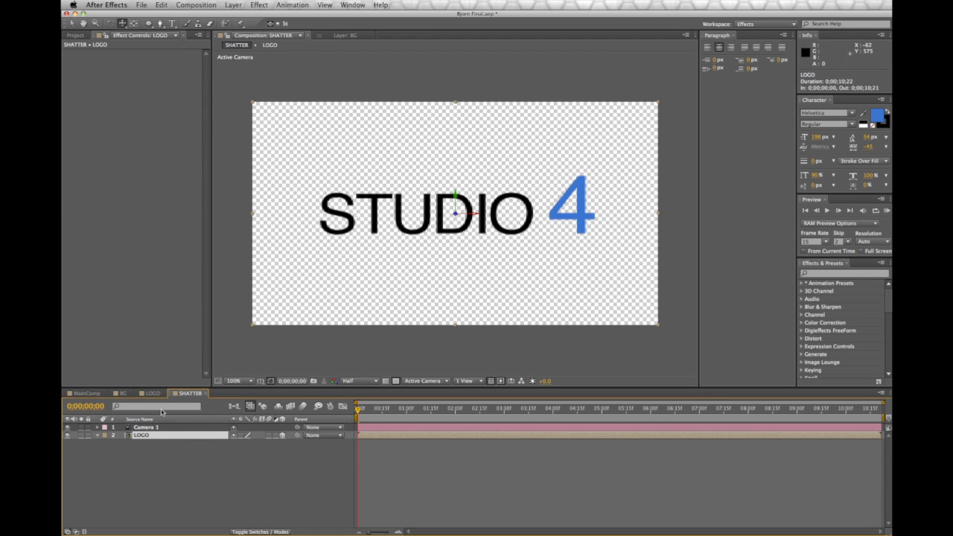
pyautogui.click(257, 5)
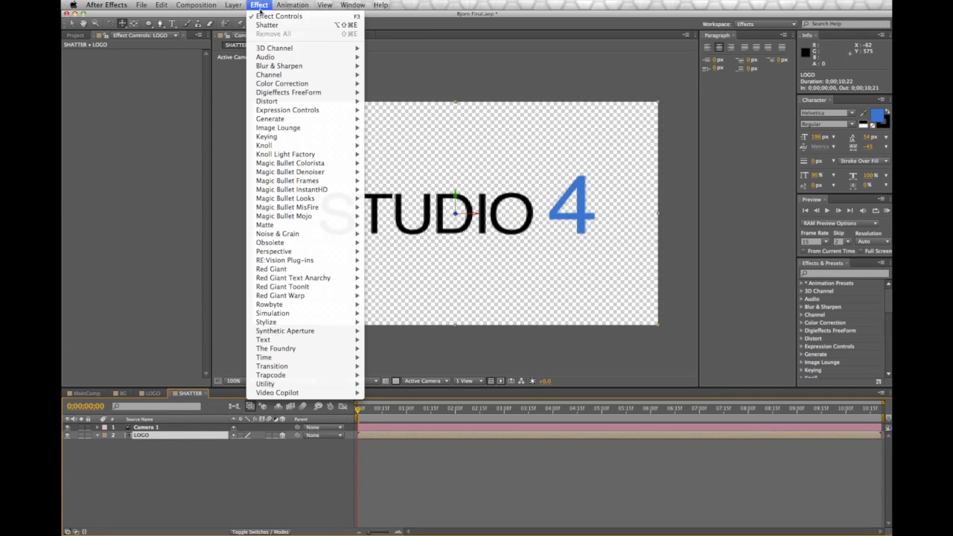
pyautogui.moveTo(311, 316)
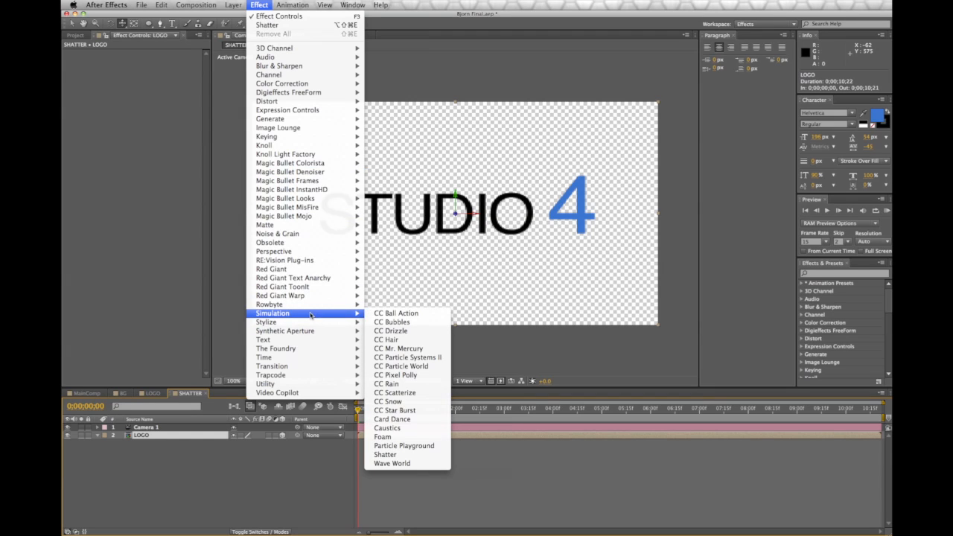
pyautogui.click(428, 455)
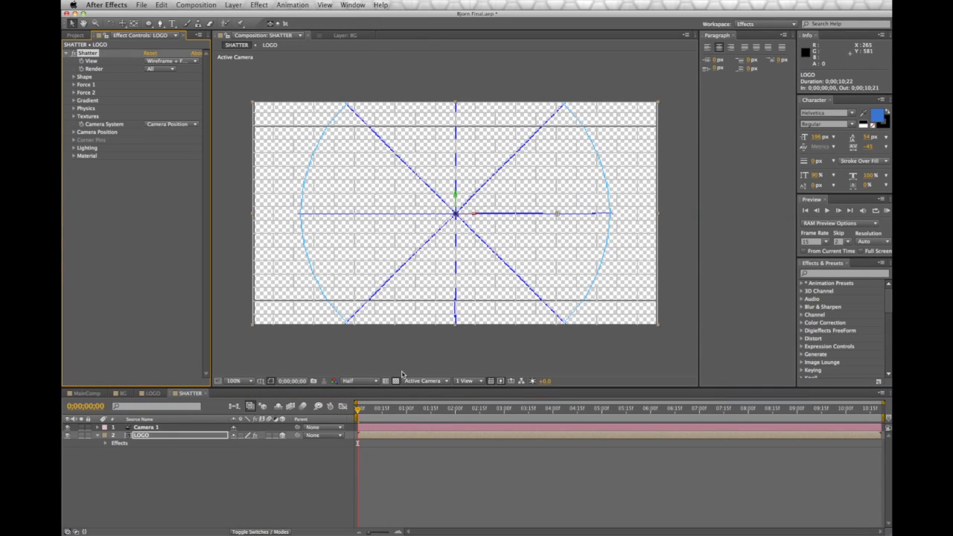
pyautogui.click(358, 410)
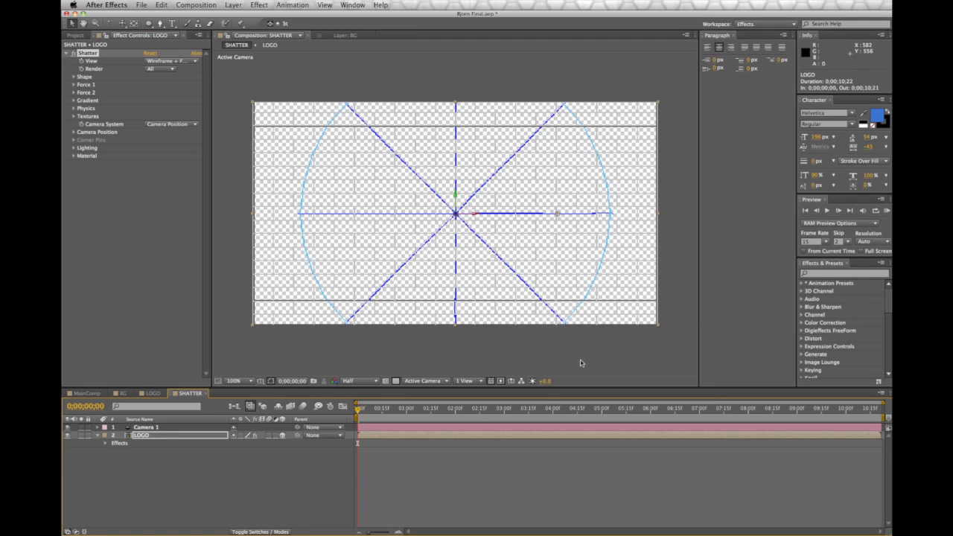
pyautogui.moveTo(359, 410)
pyautogui.mouseDown()
pyautogui.moveTo(394, 411)
pyautogui.moveTo(358, 415)
pyautogui.mouseUp()
# Switch the Shatter effect's view to Rendered and scrub through the opening frames to preview the shattered logo
pyautogui.click(152, 63)
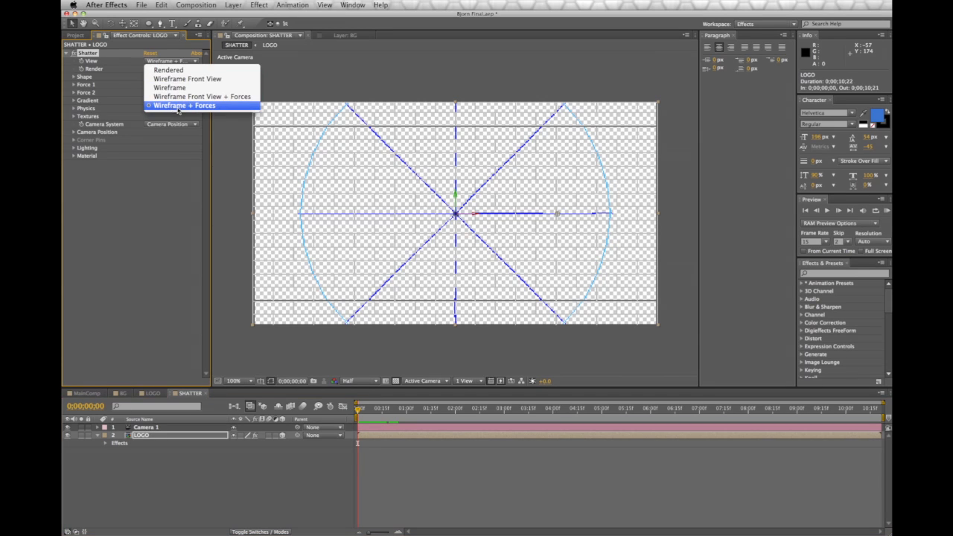
pyautogui.click(190, 70)
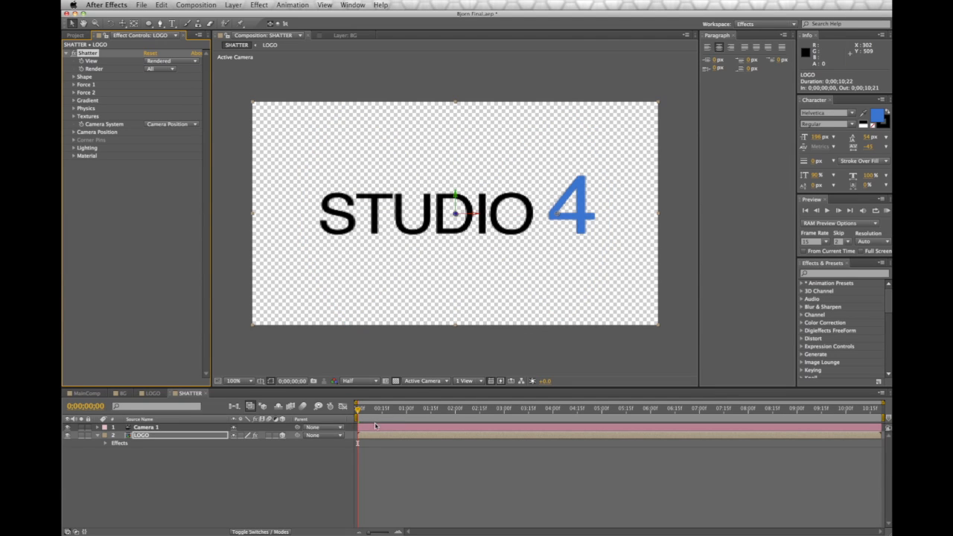
pyautogui.moveTo(358, 411)
pyautogui.mouseDown()
pyautogui.moveTo(404, 418)
pyautogui.moveTo(358, 419)
pyautogui.mouseUp()
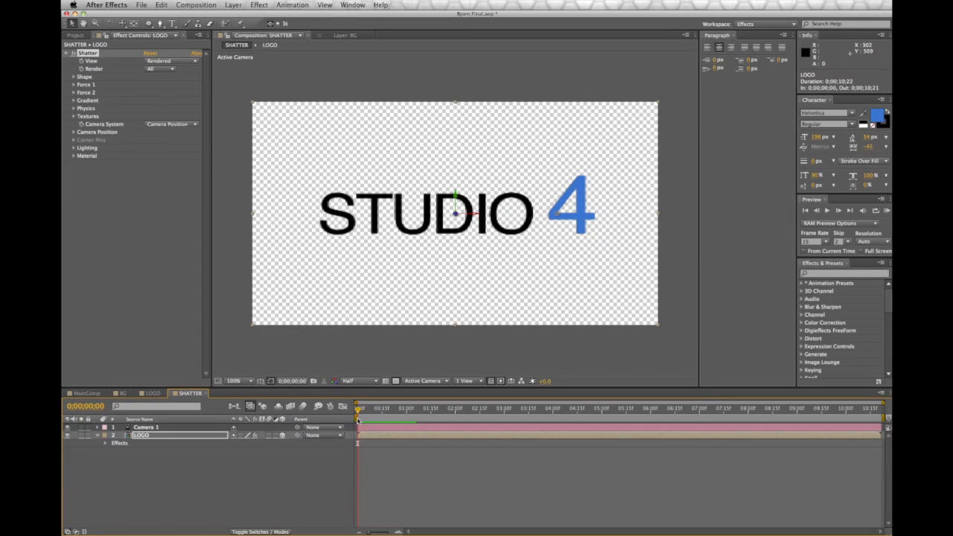
# Set the Shatter effect's shape pattern to Glass
pyautogui.click(73, 77)
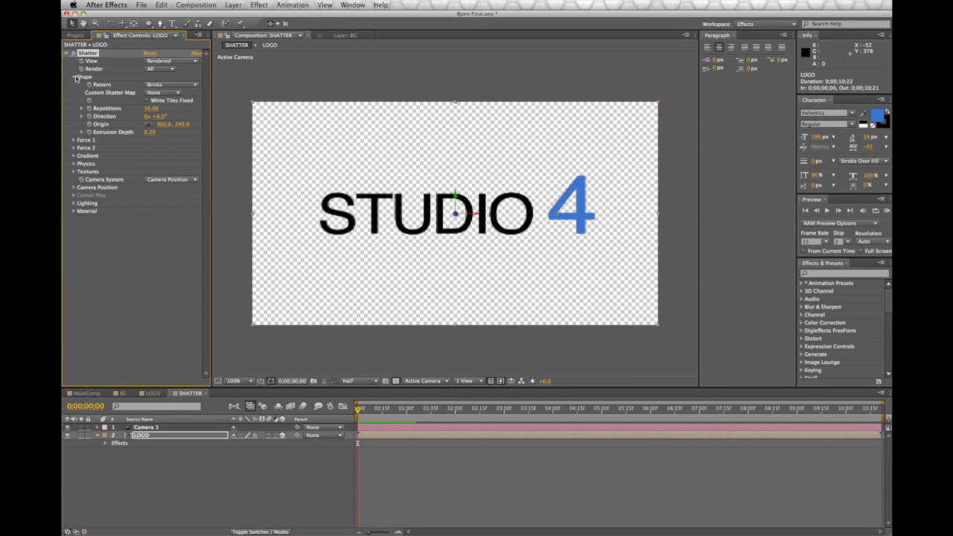
pyautogui.click(153, 84)
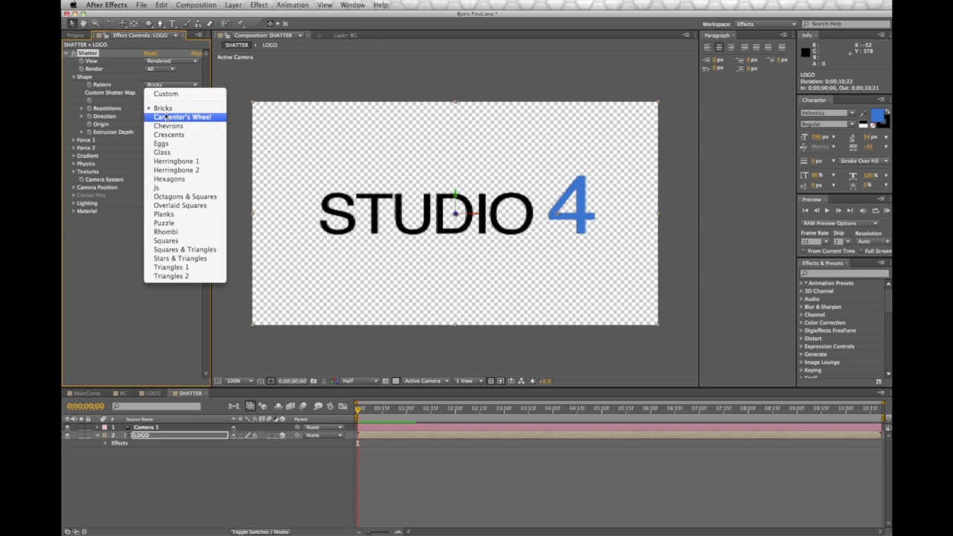
pyautogui.click(169, 152)
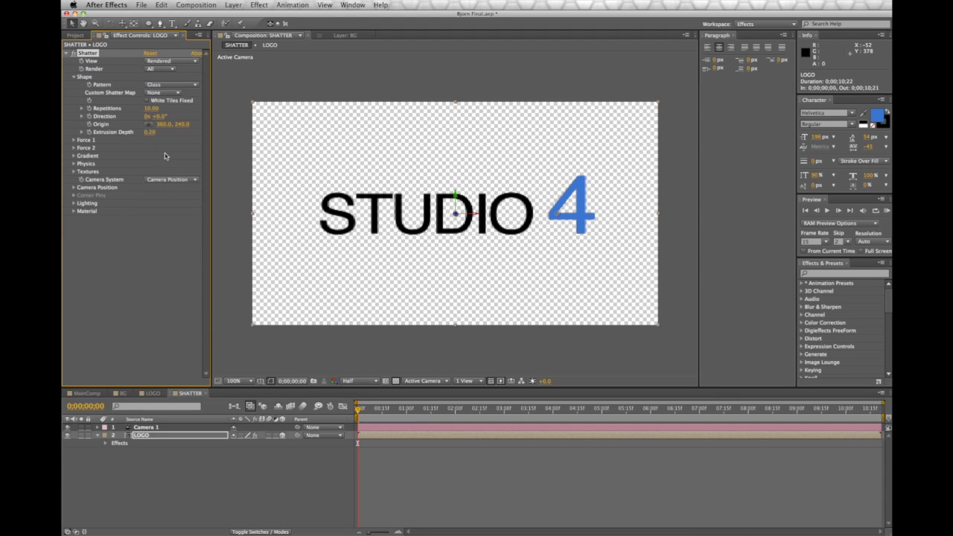
# Switch the Shatter view to Wireframe + Forces and scrub the opening frames to examine the glass pieces
pyautogui.click(181, 64)
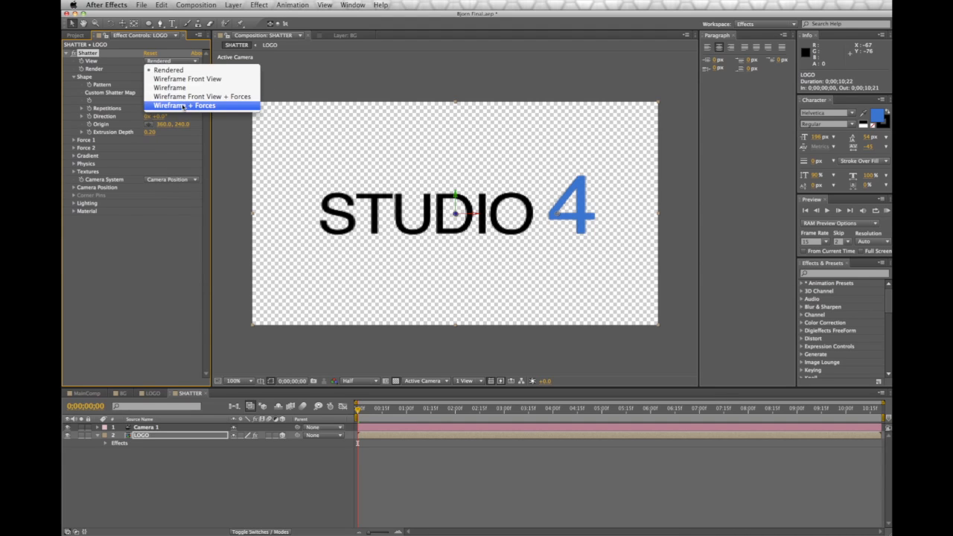
pyautogui.click(182, 106)
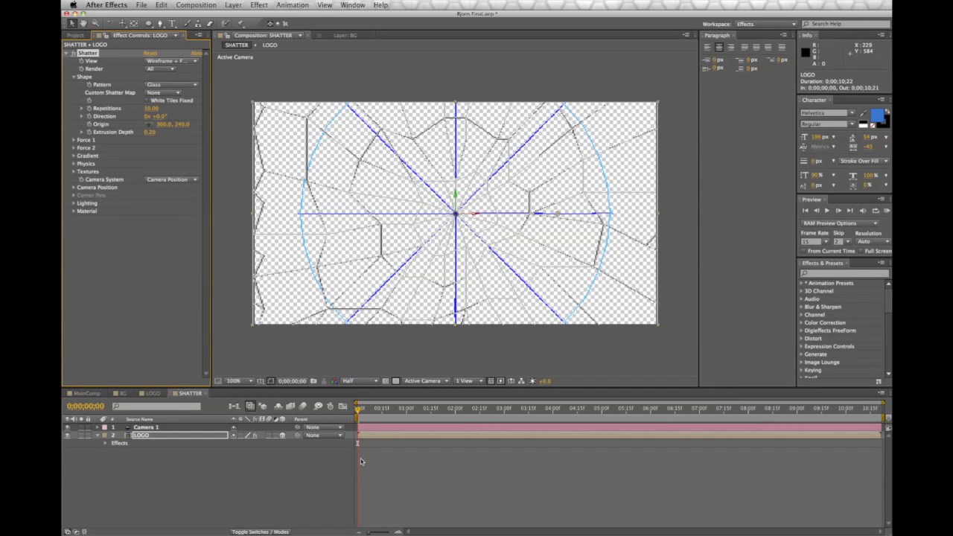
pyautogui.moveTo(360, 408); pyautogui.dragTo(363, 410)
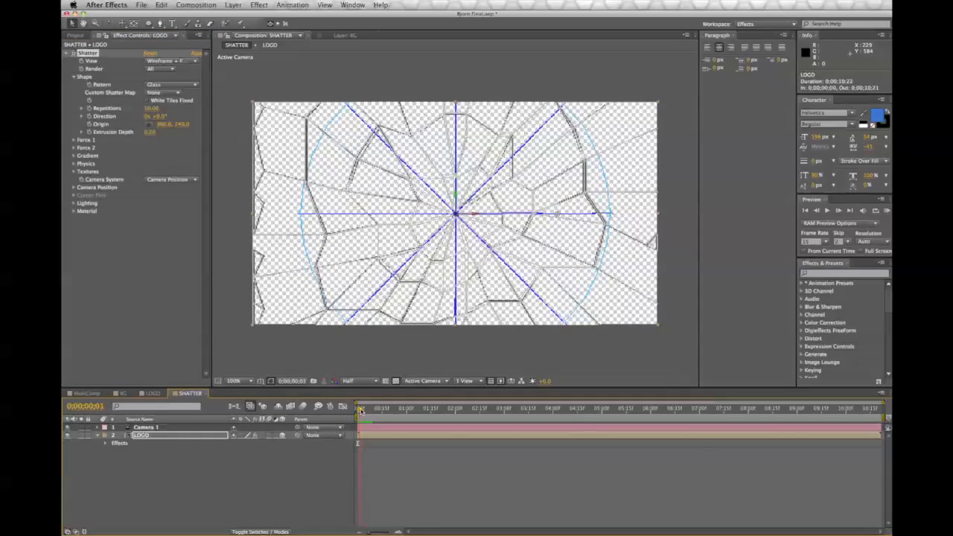
pyautogui.moveTo(368, 413); pyautogui.dragTo(374, 415)
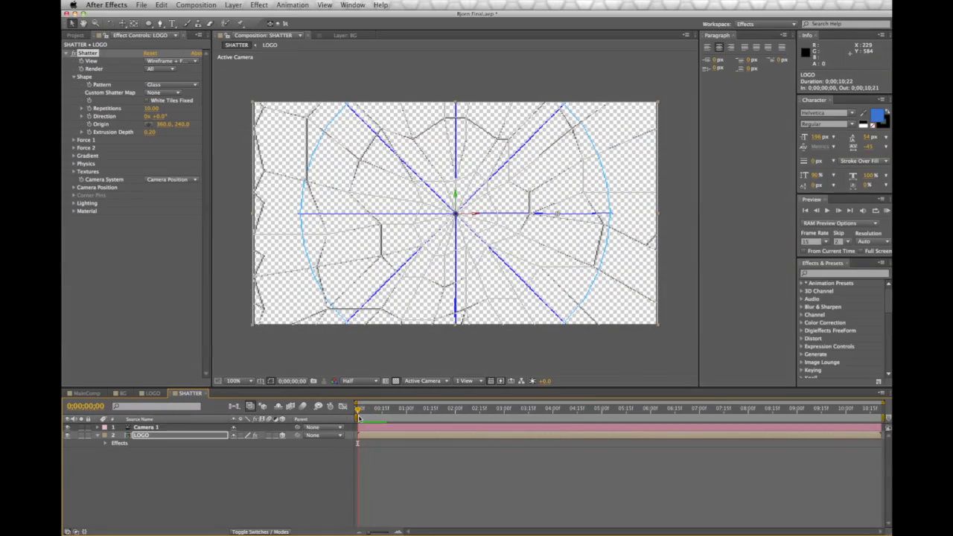
pyautogui.moveTo(393, 412); pyautogui.dragTo(382, 411)
pyautogui.moveTo(383, 411); pyautogui.dragTo(367, 410)
# Set the shatter shape's repetitions to 55 and scrub the opening frames to check the smaller pieces
pyautogui.moveTo(147, 108); pyautogui.dragTo(502, 112)
pyautogui.click(149, 109)
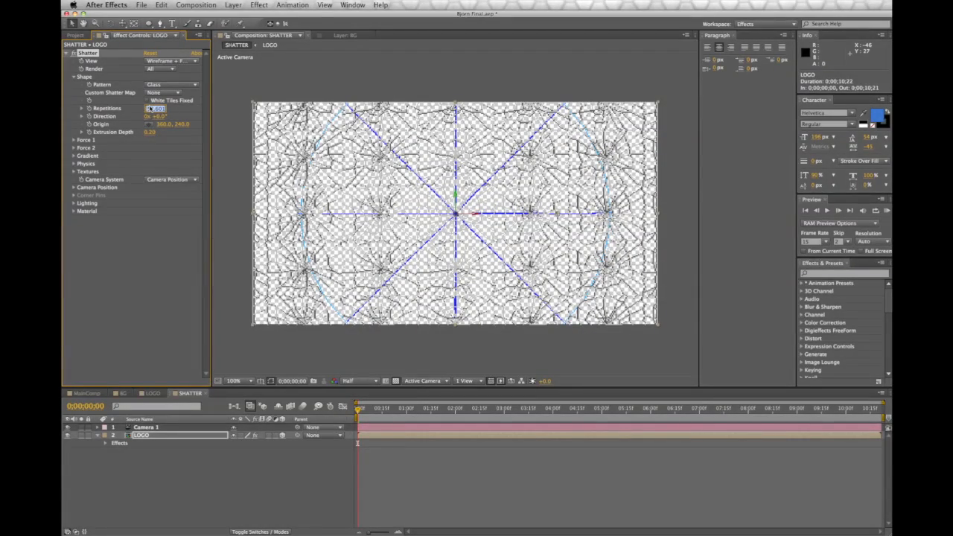
pyautogui.write('55')
pyautogui.press('Return')
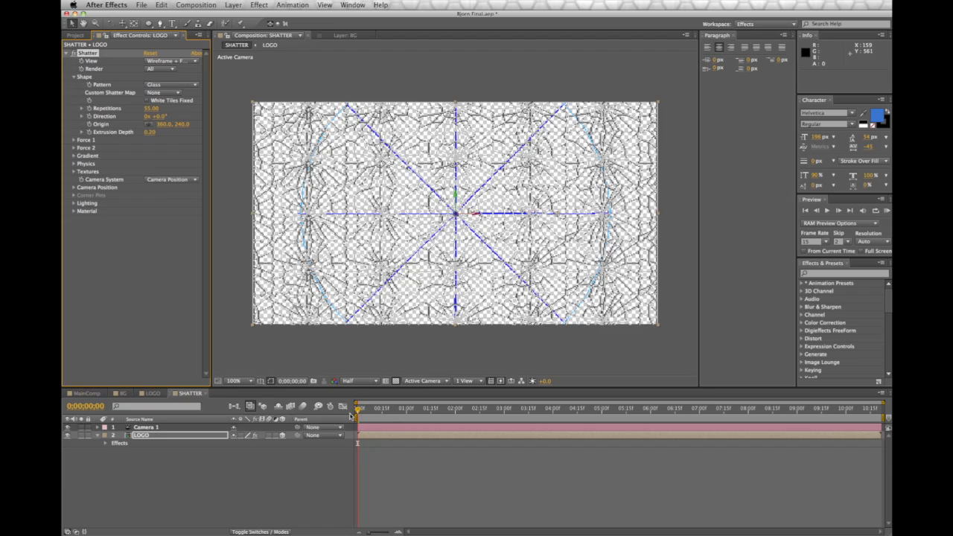
pyautogui.moveTo(358, 410); pyautogui.dragTo(336, 417)
# Set the Shatter physics gravity to 0 and scrub the opening frames to check the motion
pyautogui.click(75, 164)
pyautogui.click(149, 212)
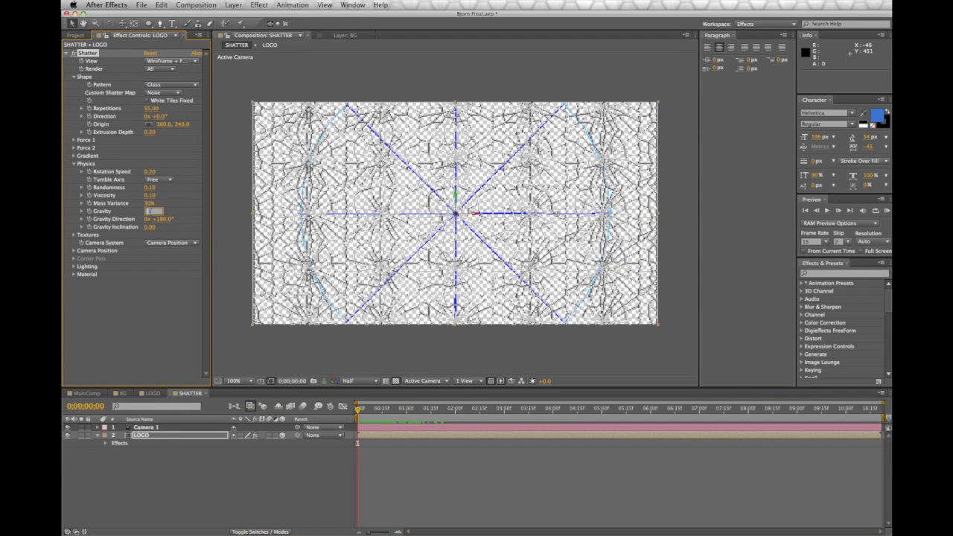
pyautogui.press('Return')
pyautogui.moveTo(359, 414); pyautogui.dragTo(339, 417)
# Set the Shatter view back to Rendered and scrub to frame 24 to see the logo fragments
pyautogui.click(163, 61)
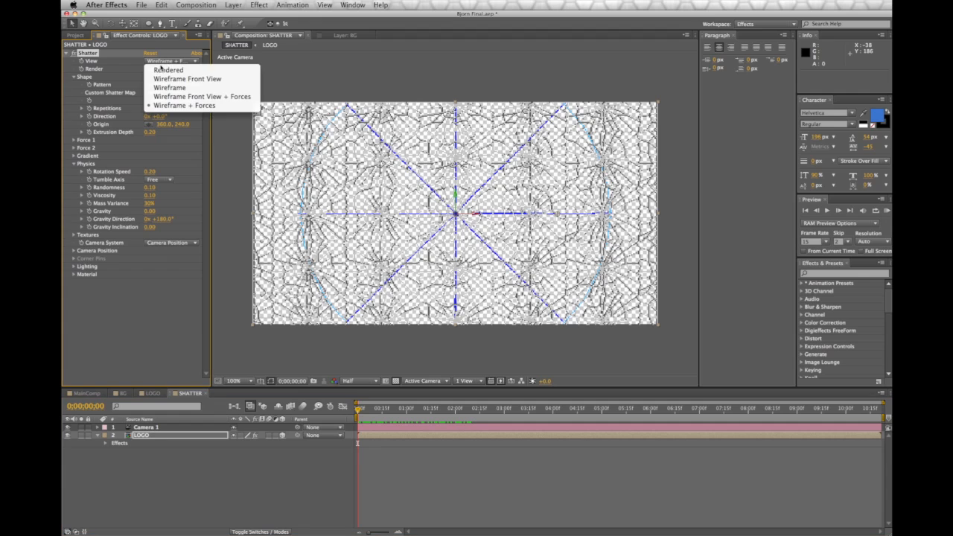
pyautogui.click(169, 68)
pyautogui.moveTo(359, 411); pyautogui.dragTo(397, 417)
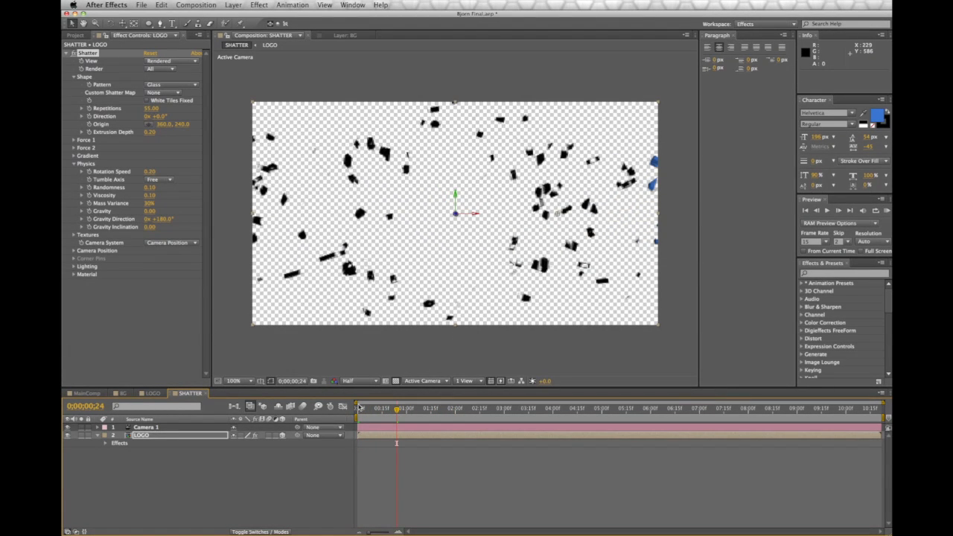
# Inspect the fragments at Full preview resolution, return the resolution to Half and move to frame 13
pyautogui.click(356, 381)
pyautogui.click(365, 403)
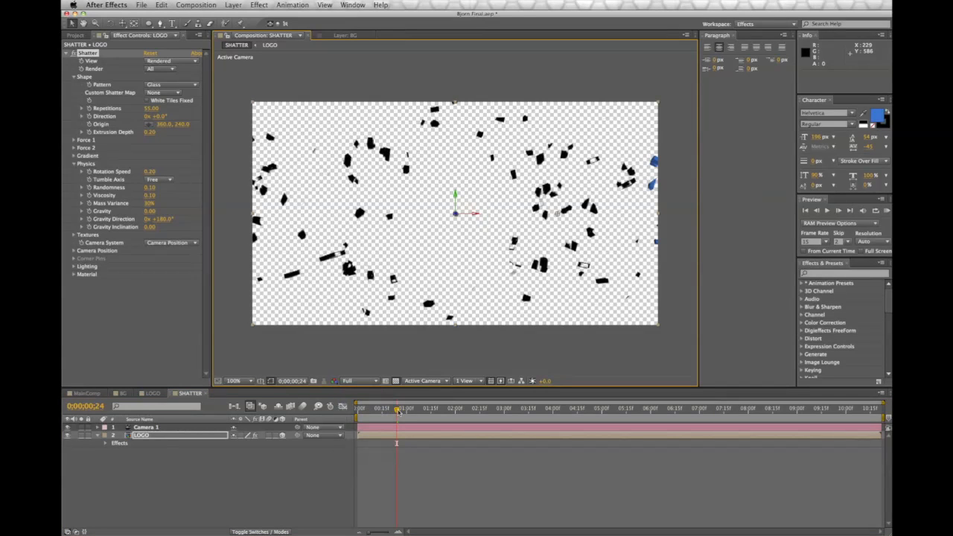
pyautogui.moveTo(399, 410)
pyautogui.mouseDown()
pyautogui.moveTo(354, 413)
pyautogui.moveTo(419, 413)
pyautogui.moveTo(380, 413)
pyautogui.mouseUp()
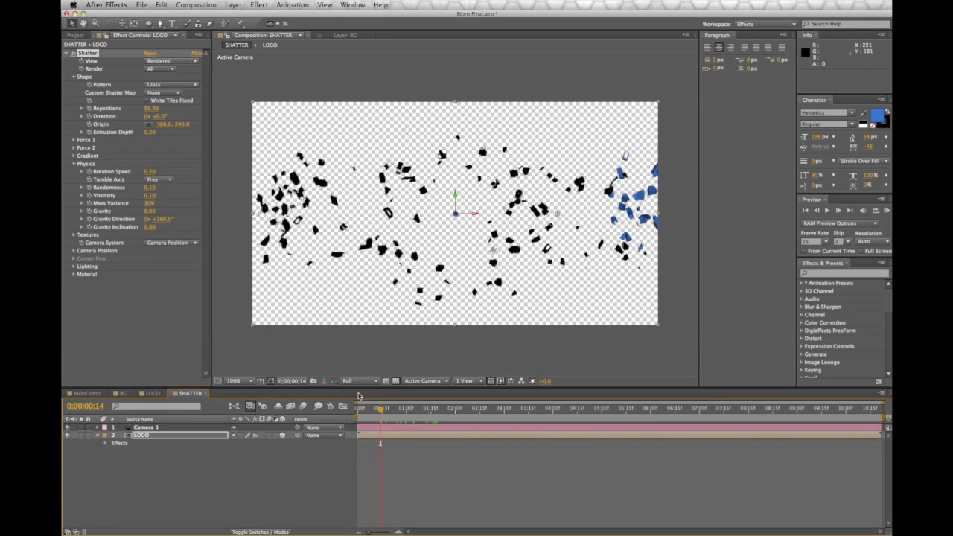
pyautogui.click(360, 381)
pyautogui.click(379, 417)
pyautogui.moveTo(381, 414)
pyautogui.mouseDown()
pyautogui.moveTo(352, 414)
pyautogui.moveTo(379, 412)
pyautogui.mouseUp()
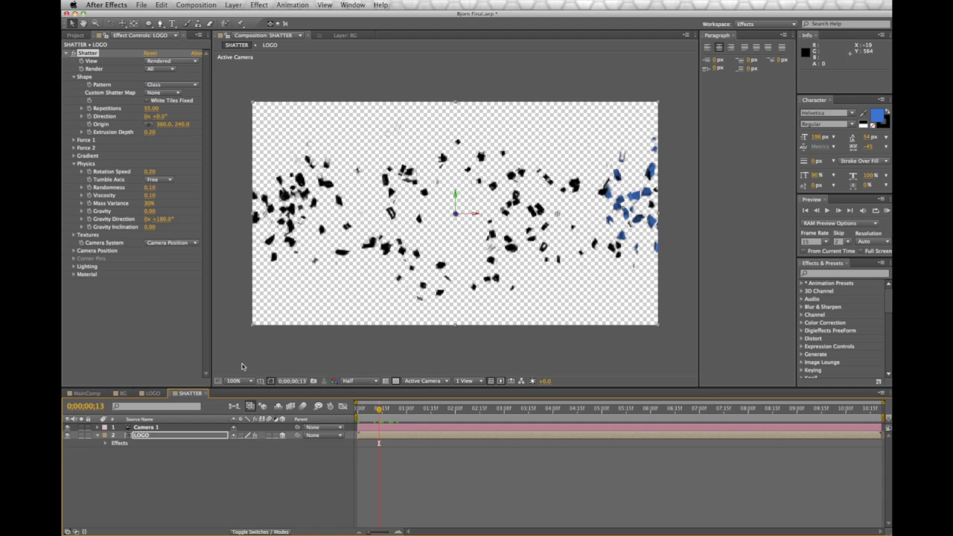
# Try different Force 1 depths for the Shatter effect and settle on 0.15
pyautogui.click(73, 140)
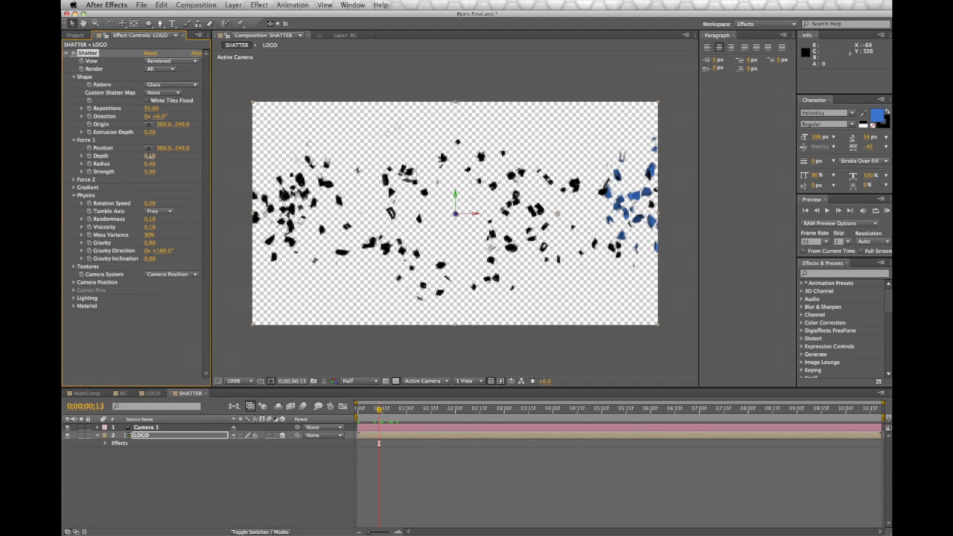
pyautogui.moveTo(150, 156)
pyautogui.mouseDown()
pyautogui.moveTo(172, 157)
pyautogui.moveTo(156, 162)
pyautogui.mouseUp()
pyautogui.click(152, 156)
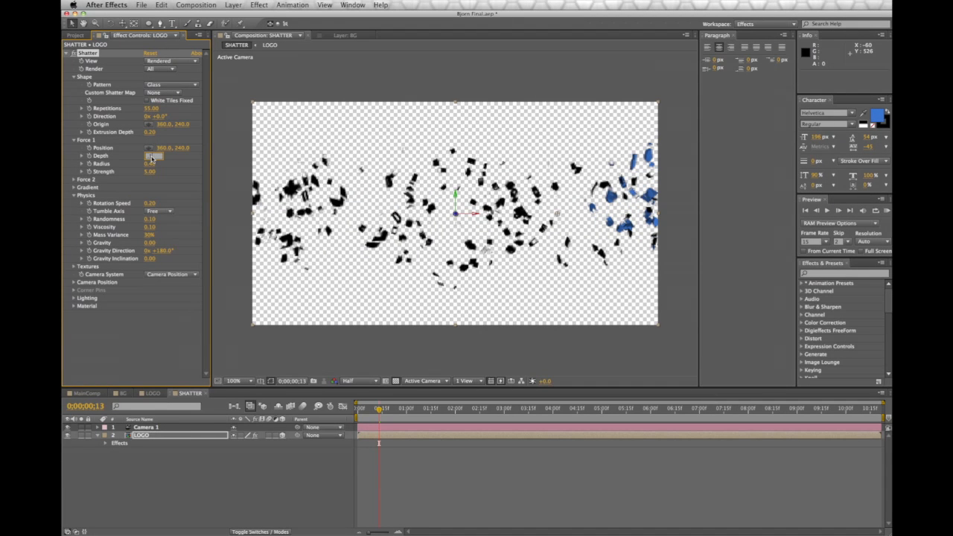
pyautogui.press('Return')
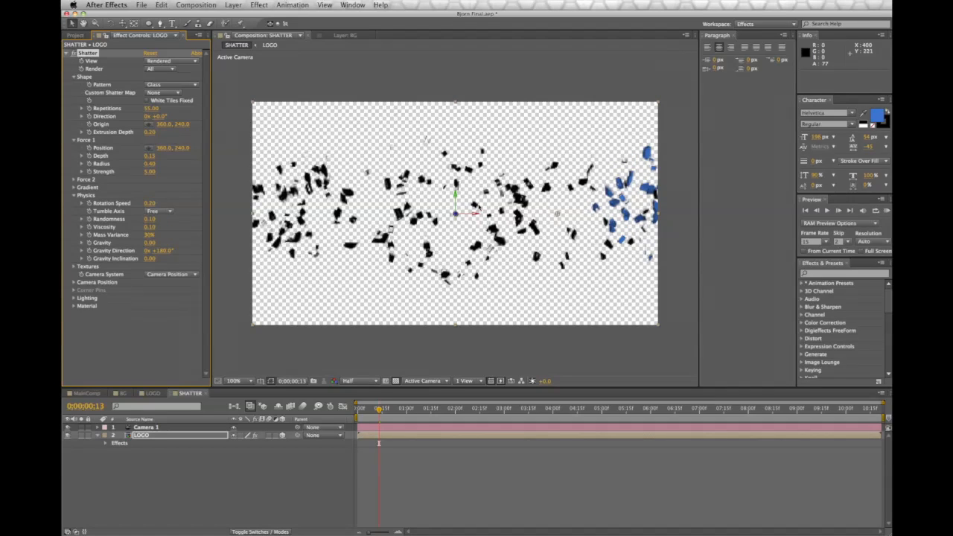
pyautogui.moveTo(147, 156); pyautogui.dragTo(153, 159)
pyautogui.click(153, 157)
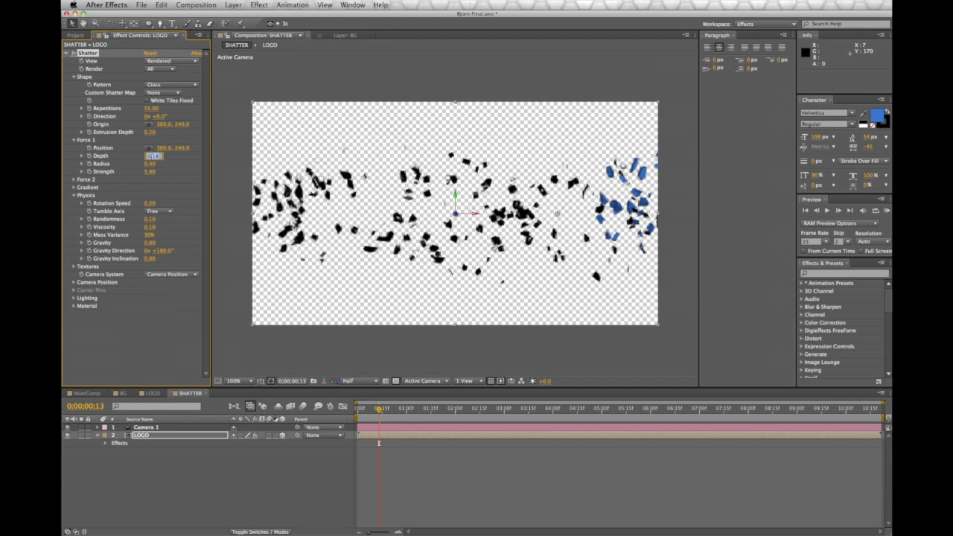
pyautogui.press('Return')
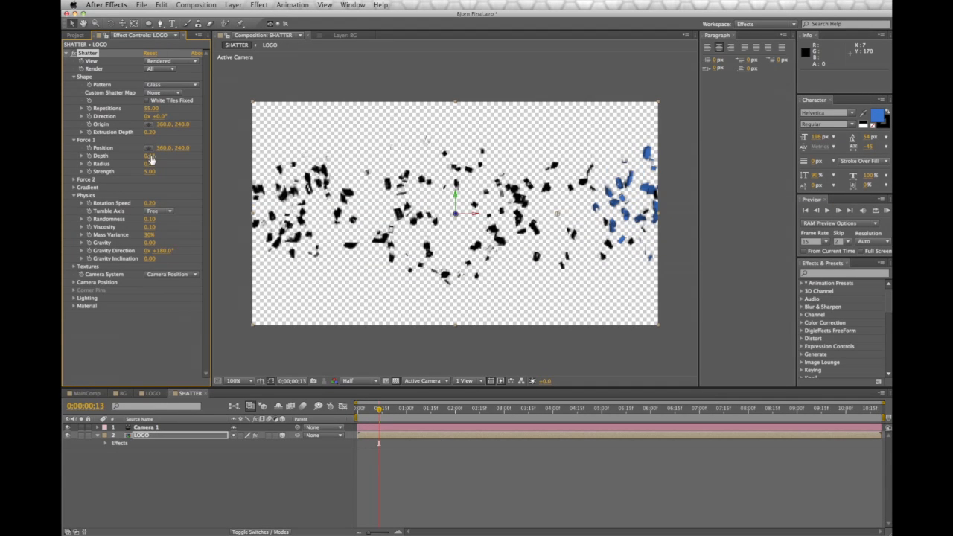
# Return to the first frame and set the Force 1 strength to 2.80
pyautogui.moveTo(379, 409); pyautogui.dragTo(359, 437)
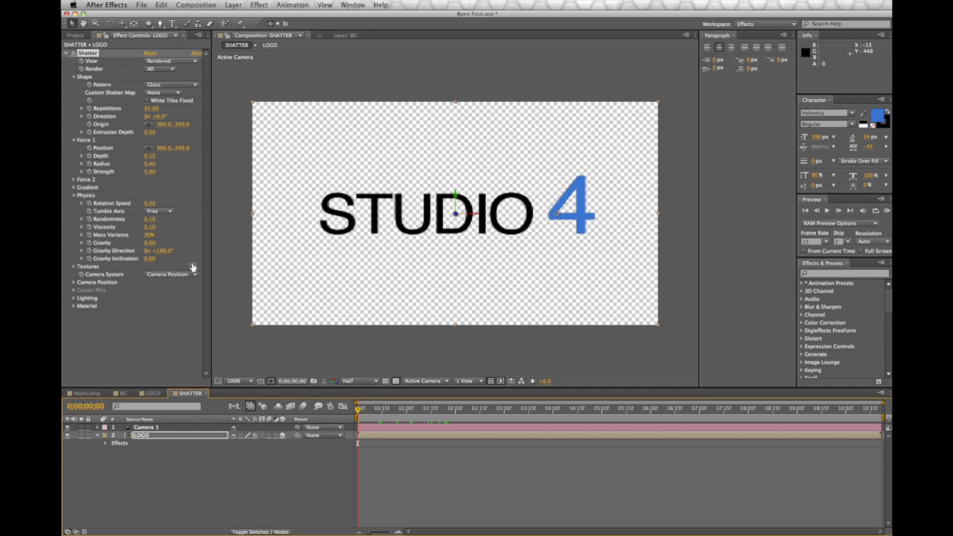
pyautogui.click(149, 172)
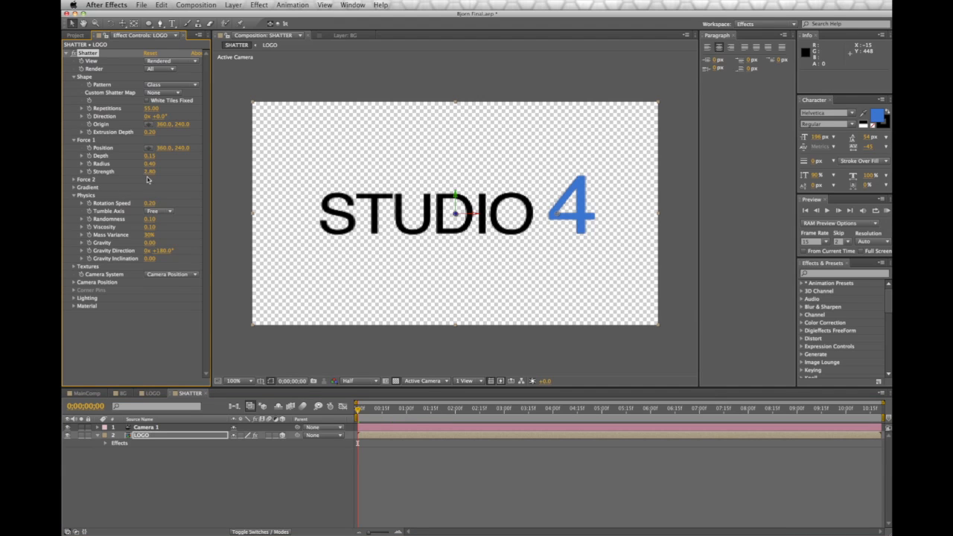
# Turn on keyframing for Camera 1's Point of Interest, Position and Orientation at the first frame
pyautogui.moveTo(359, 414)
pyautogui.mouseDown()
pyautogui.moveTo(621, 439)
pyautogui.moveTo(353, 429)
pyautogui.mouseUp()
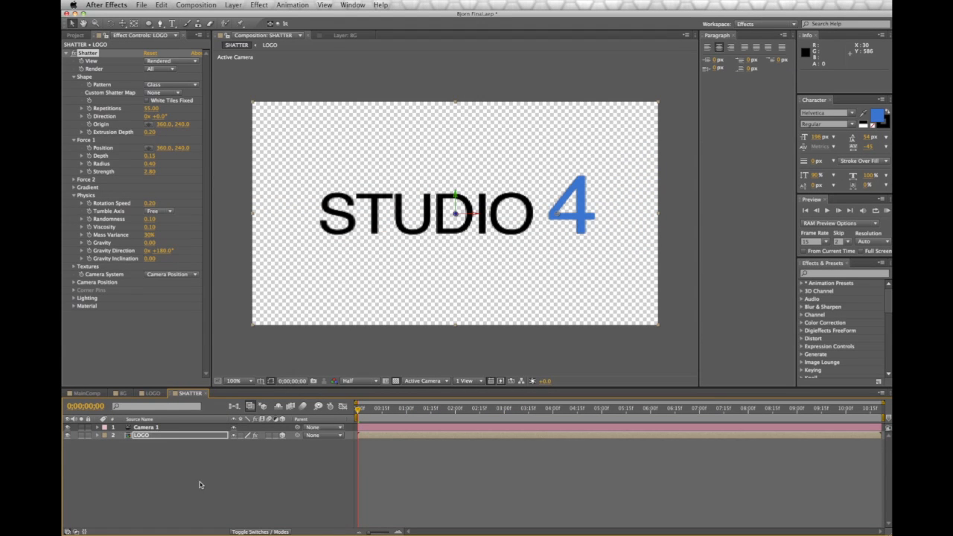
pyautogui.click(177, 498)
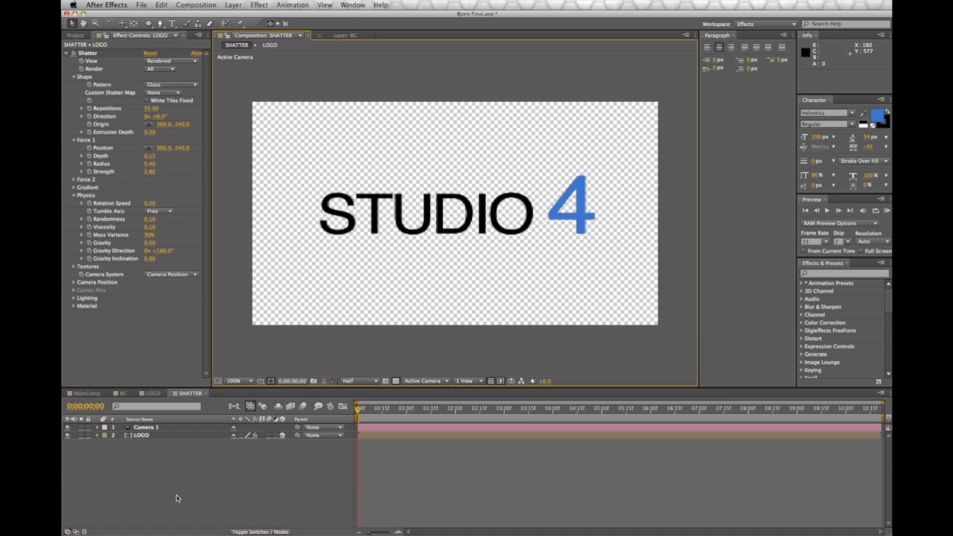
pyautogui.click(154, 429)
pyautogui.click(97, 428)
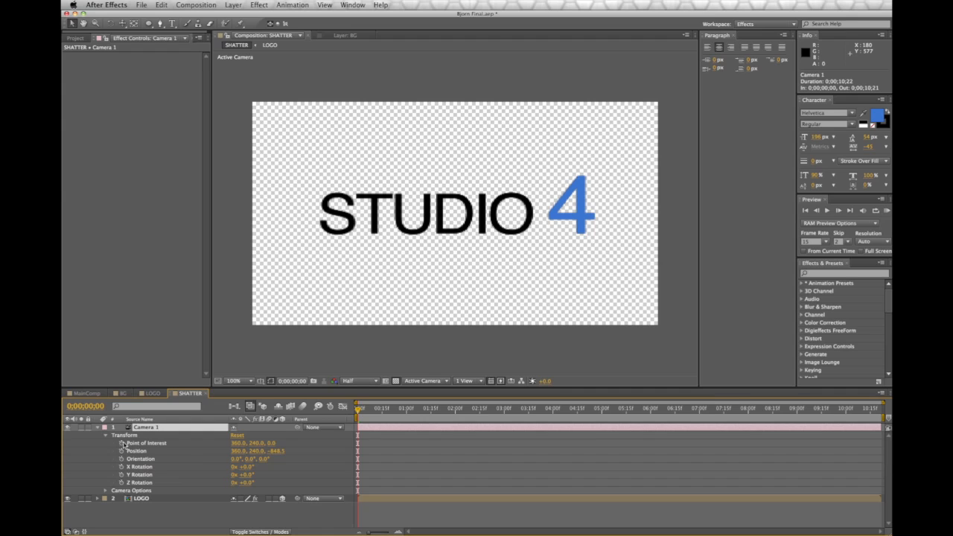
pyautogui.click(121, 443)
pyautogui.click(121, 451)
pyautogui.click(122, 458)
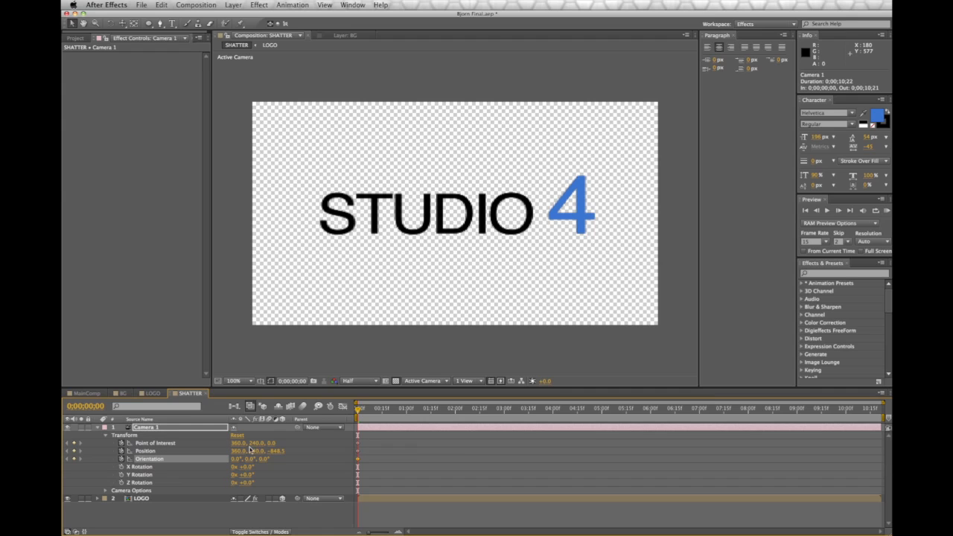
# At 0;00;03;09, set the camera's Z position to -465.5 and its Z orientation to 31°
pyautogui.moveTo(361, 411); pyautogui.dragTo(518, 432)
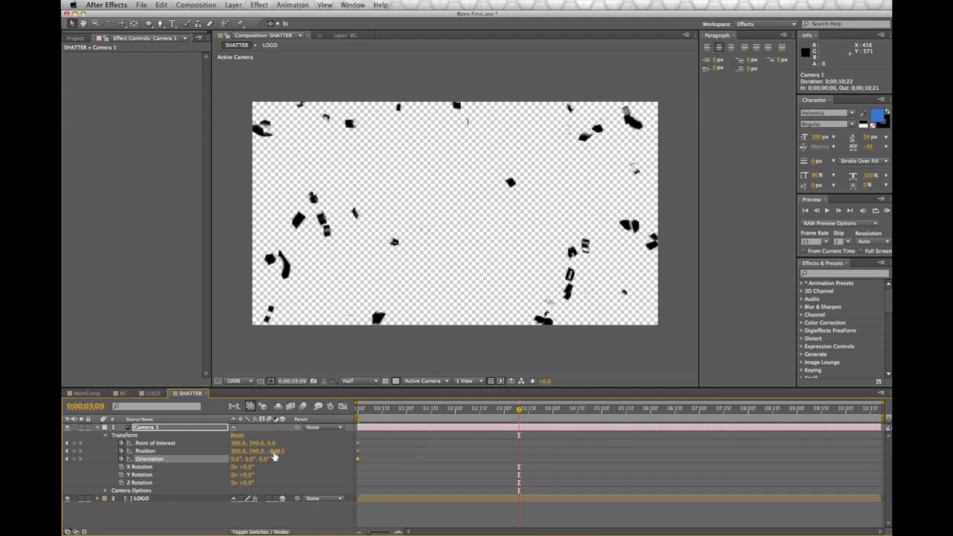
pyautogui.moveTo(277, 451); pyautogui.dragTo(339, 478)
pyautogui.moveTo(259, 457); pyautogui.dragTo(284, 452)
# Pan the camera with the Track XY Camera tool to about 458.1, 256.7 to reframe the logo fragments
pyautogui.click(123, 24)
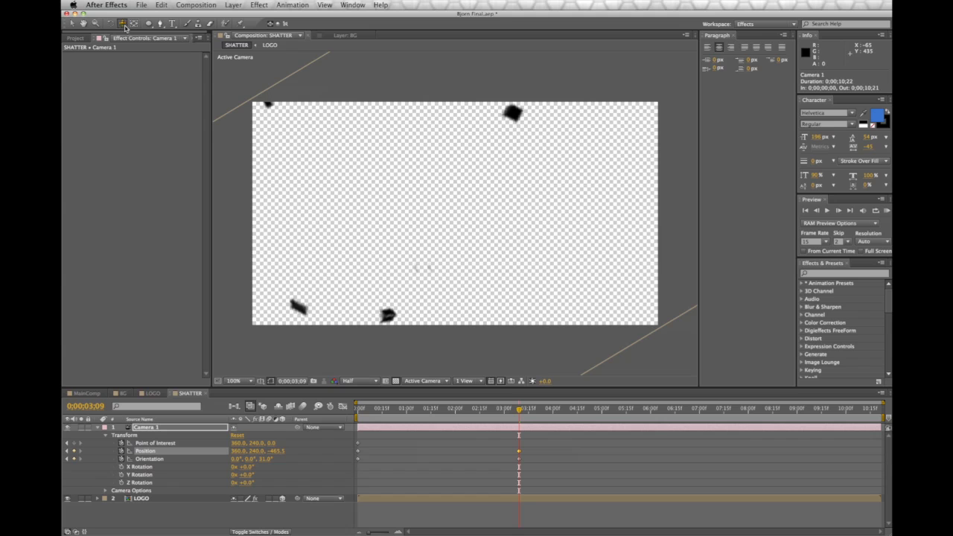
pyautogui.moveTo(566, 198); pyautogui.dragTo(472, 235)
pyautogui.click(123, 25)
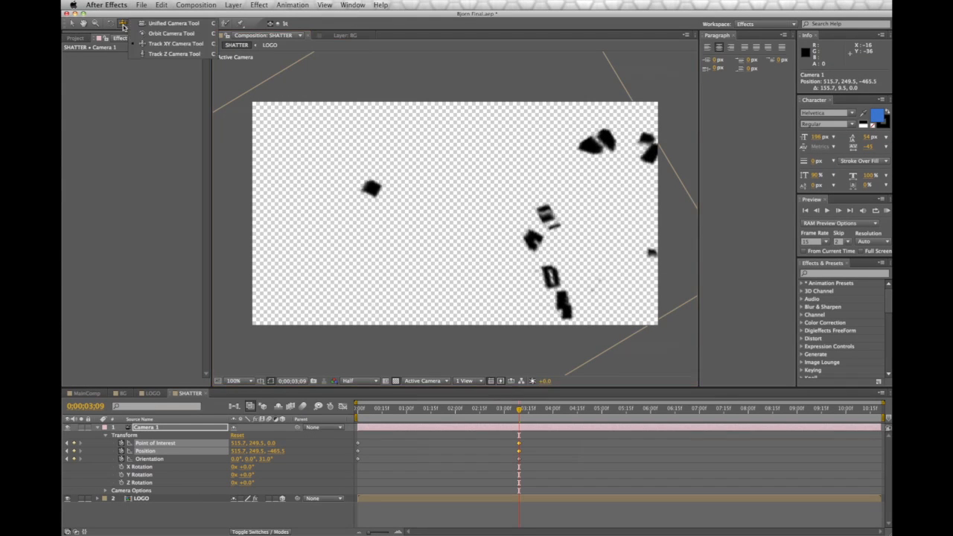
pyautogui.click(177, 45)
pyautogui.moveTo(558, 242); pyautogui.dragTo(571, 233)
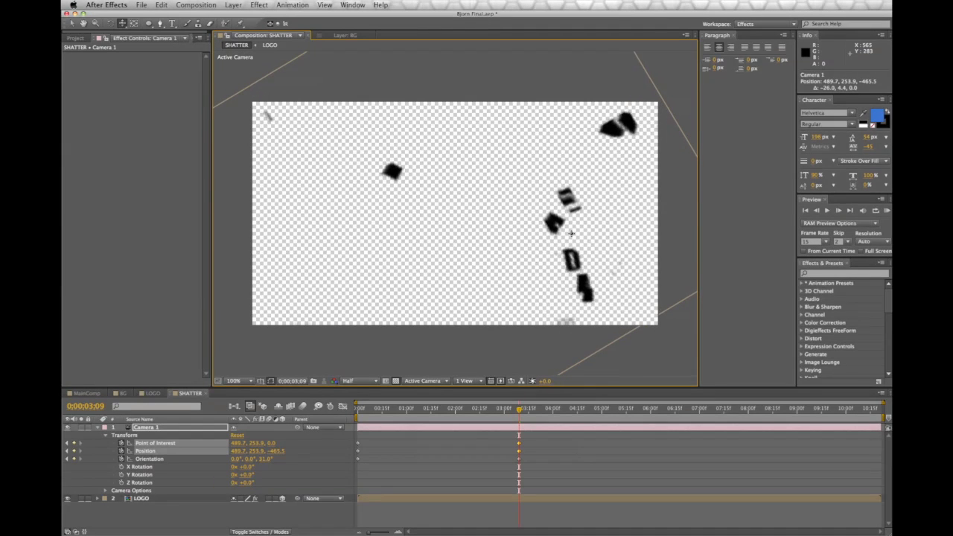
pyautogui.moveTo(451, 223); pyautogui.dragTo(476, 208)
# Push the camera in to a Z position of about -195.5 and collapse its properties
pyautogui.moveTo(276, 456); pyautogui.dragTo(409, 460)
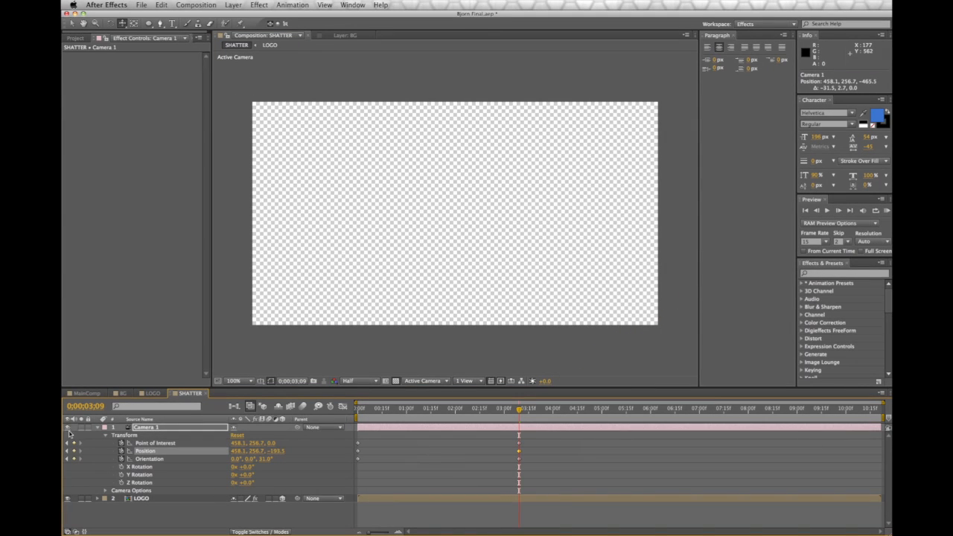
pyautogui.click(100, 429)
pyautogui.click(206, 497)
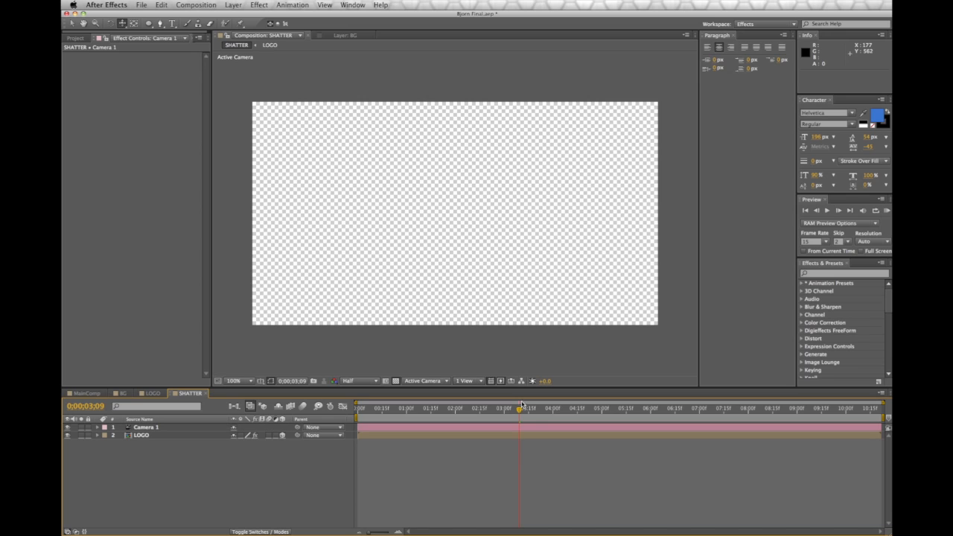
# Scrub and play the camera move through the shattering logo several times, returning to the first frame
pyautogui.moveTo(517, 414); pyautogui.dragTo(382, 411)
pyautogui.moveTo(404, 411); pyautogui.dragTo(358, 417)
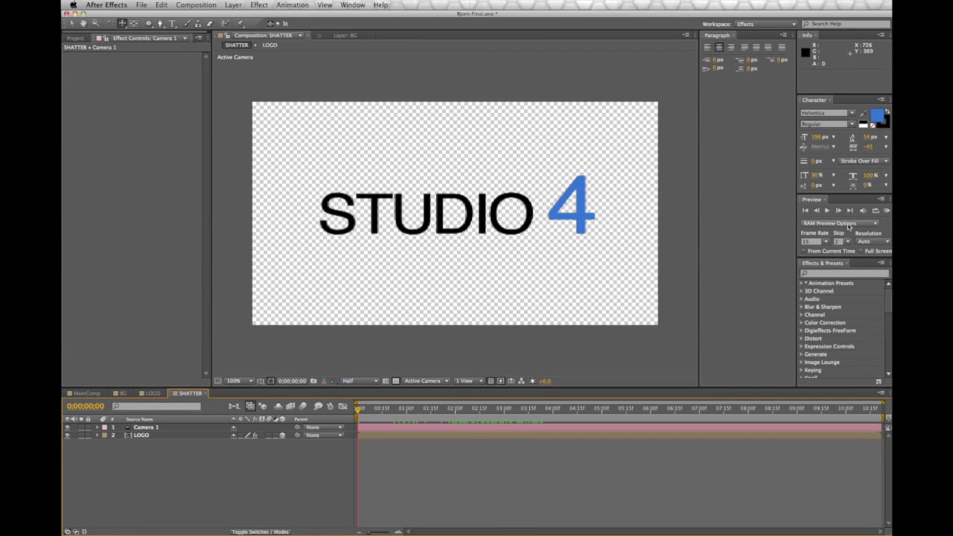
pyautogui.click(828, 211)
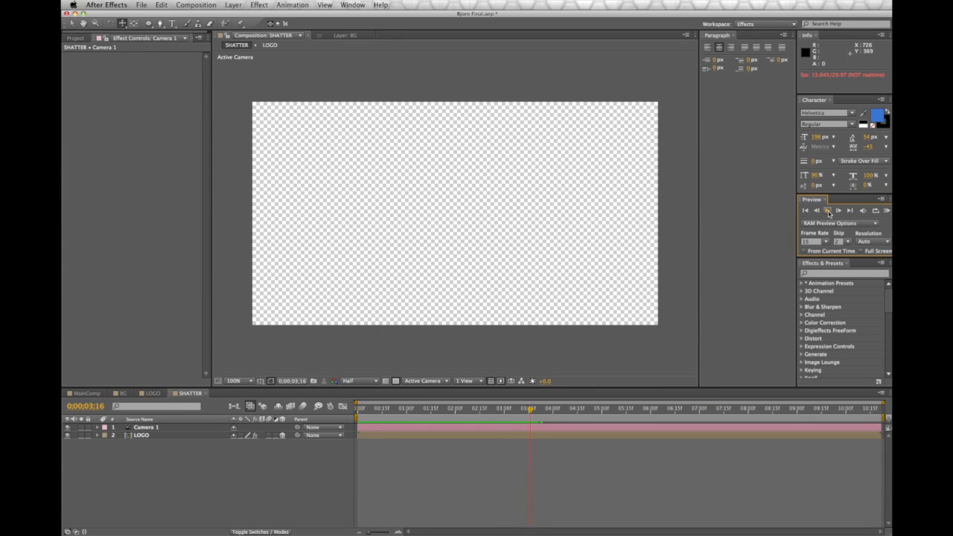
pyautogui.click(358, 409)
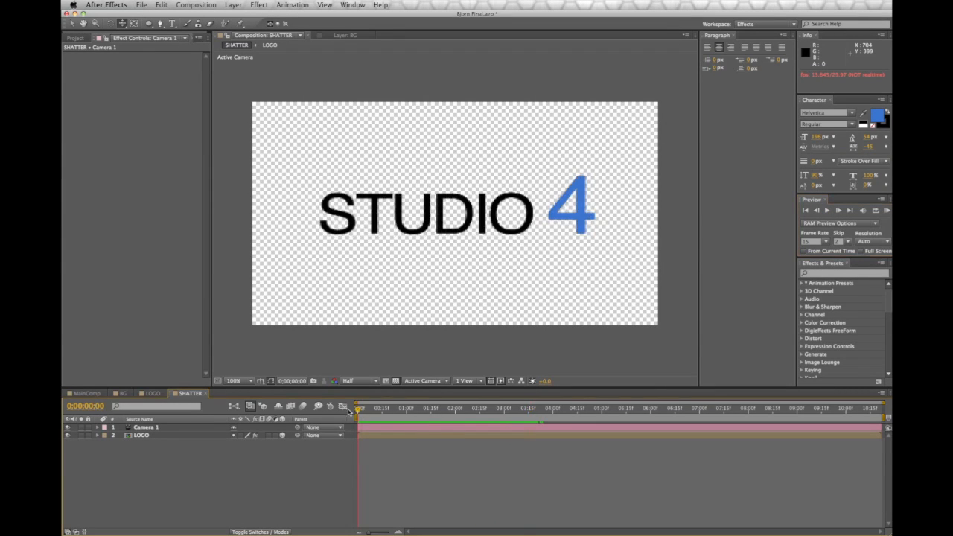
pyautogui.click(827, 210)
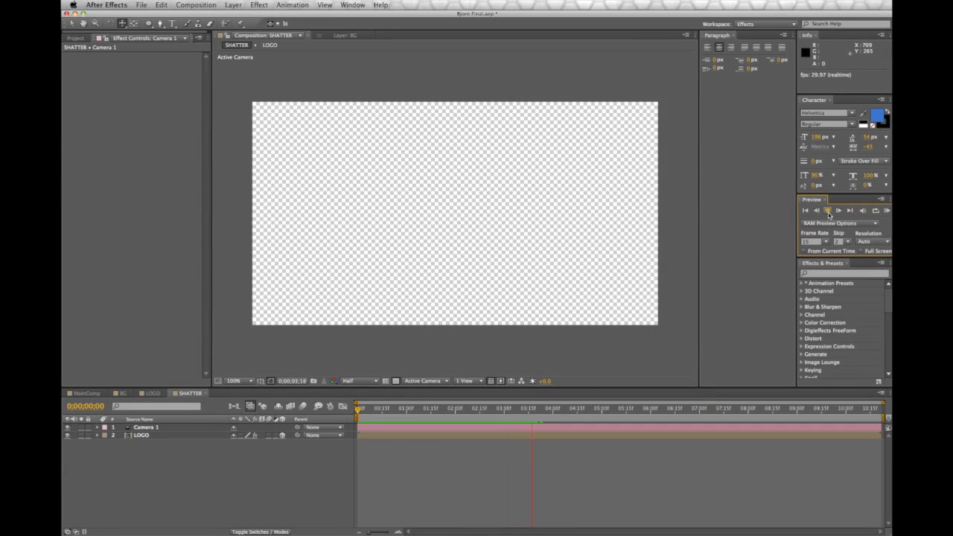
pyautogui.moveTo(511, 414); pyautogui.dragTo(354, 419)
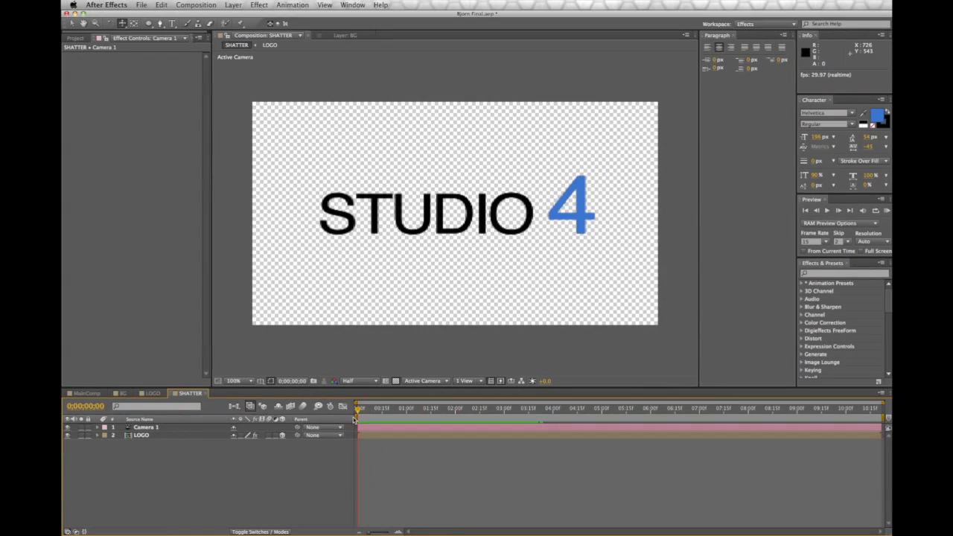
pyautogui.click(828, 211)
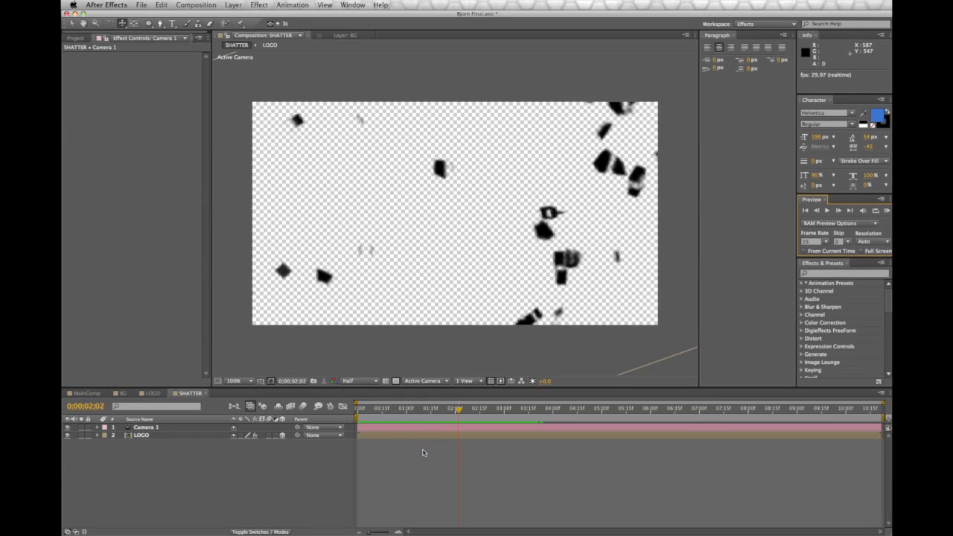
pyautogui.moveTo(387, 408); pyautogui.dragTo(357, 412)
pyautogui.click(828, 211)
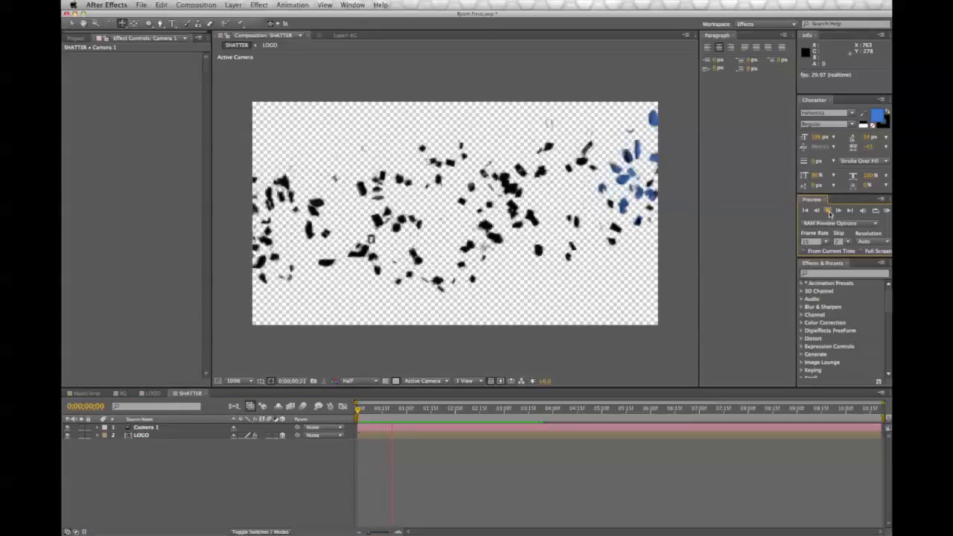
pyautogui.moveTo(358, 413); pyautogui.dragTo(282, 421)
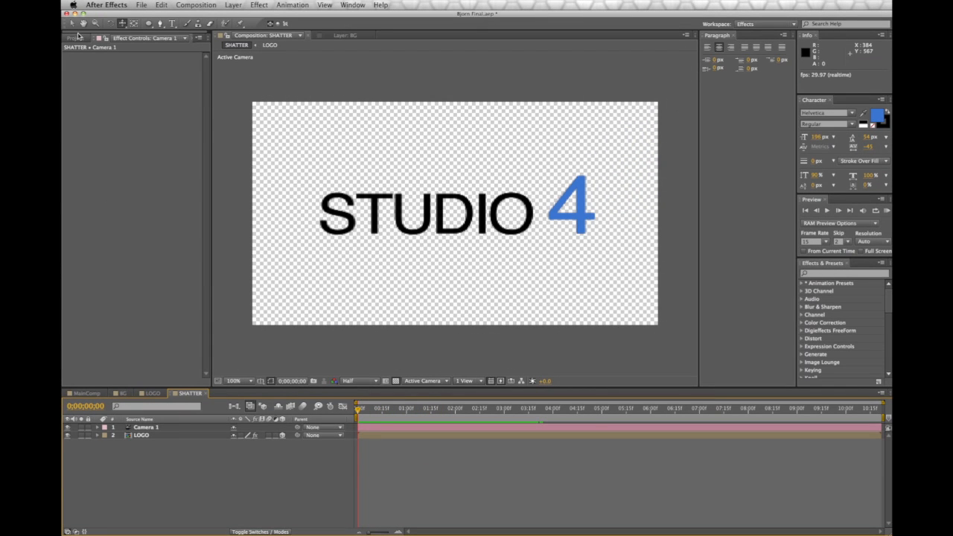
# Add the BG composition to the SHATTER timeline as the lowest layer, beneath LOGO
pyautogui.click(78, 37)
pyautogui.moveTo(91, 122); pyautogui.dragTo(193, 485)
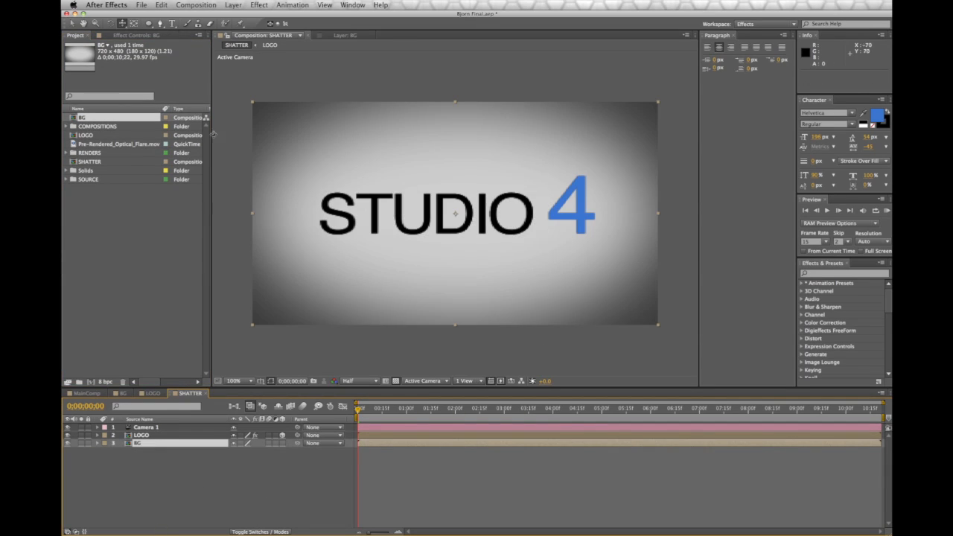
# Create a new composition named MAIN with the NTSC DV Widescreen preset and place the SHATTER composition in it
pyautogui.click(214, 5)
pyautogui.click(214, 12)
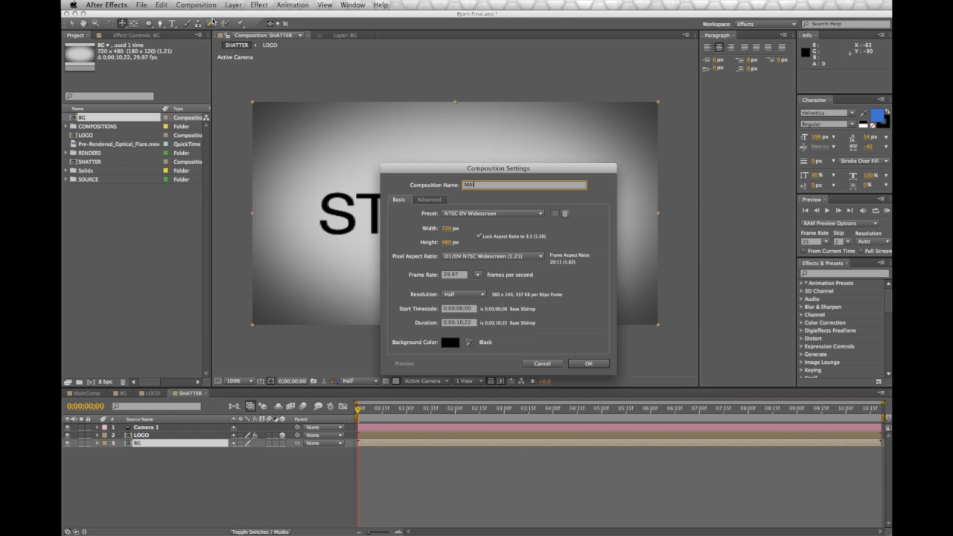
pyautogui.press('Return')
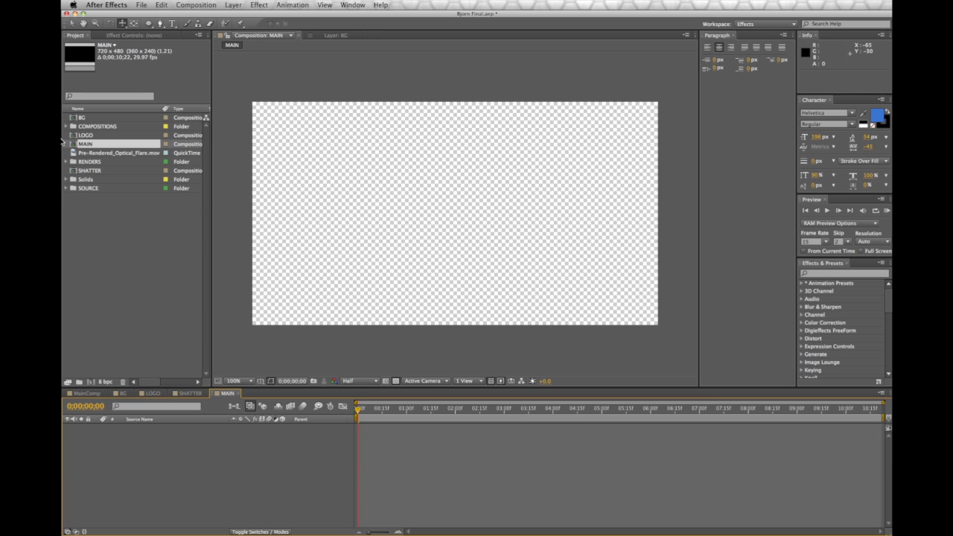
pyautogui.moveTo(93, 174); pyautogui.dragTo(200, 439)
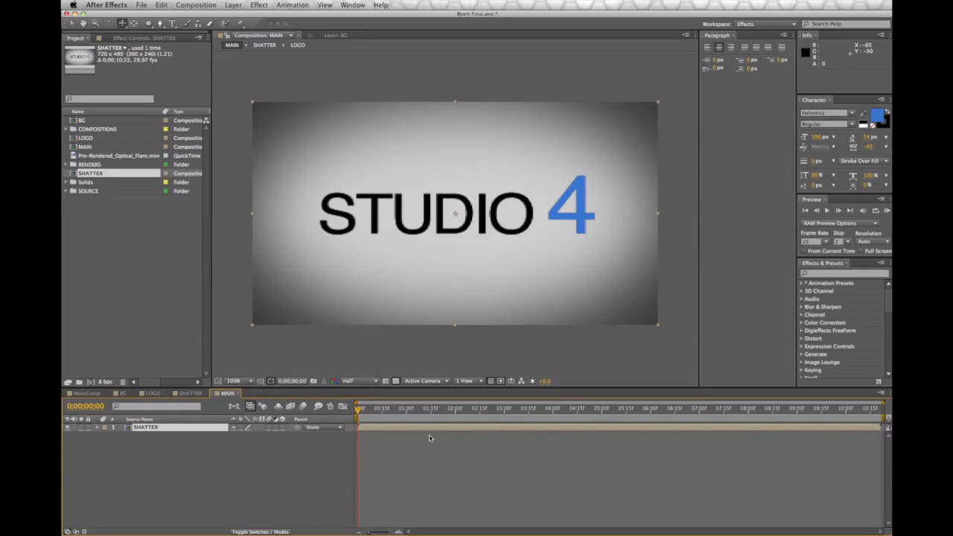
# Enable time remapping on the SHATTER layer in the MAIN composition
pyautogui.click(360, 412)
pyautogui.moveTo(360, 412)
pyautogui.mouseDown()
pyautogui.moveTo(533, 414)
pyautogui.moveTo(355, 415)
pyautogui.mouseUp()
pyautogui.moveTo(357, 414); pyautogui.dragTo(330, 415)
pyautogui.click(145, 430)
pyautogui.rightClick(144, 430)
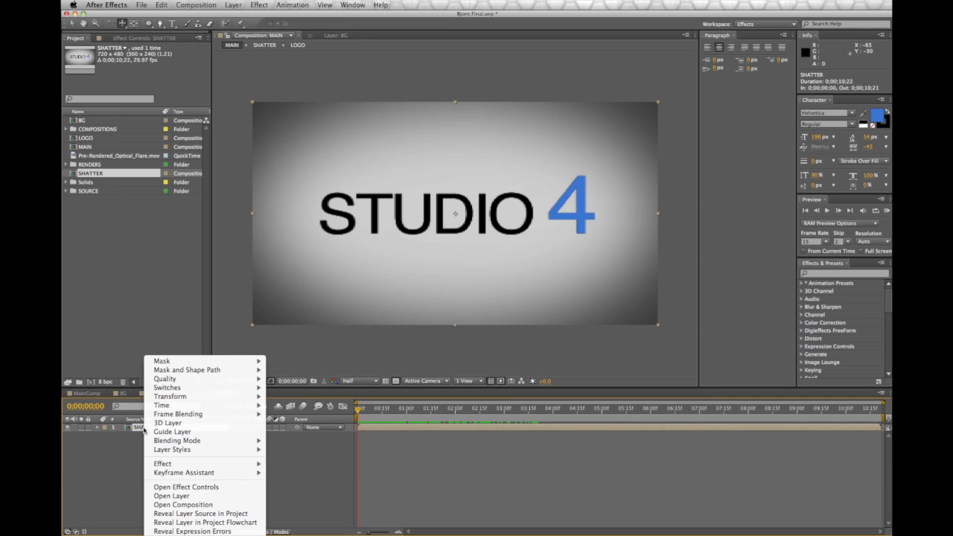
pyautogui.moveTo(173, 407)
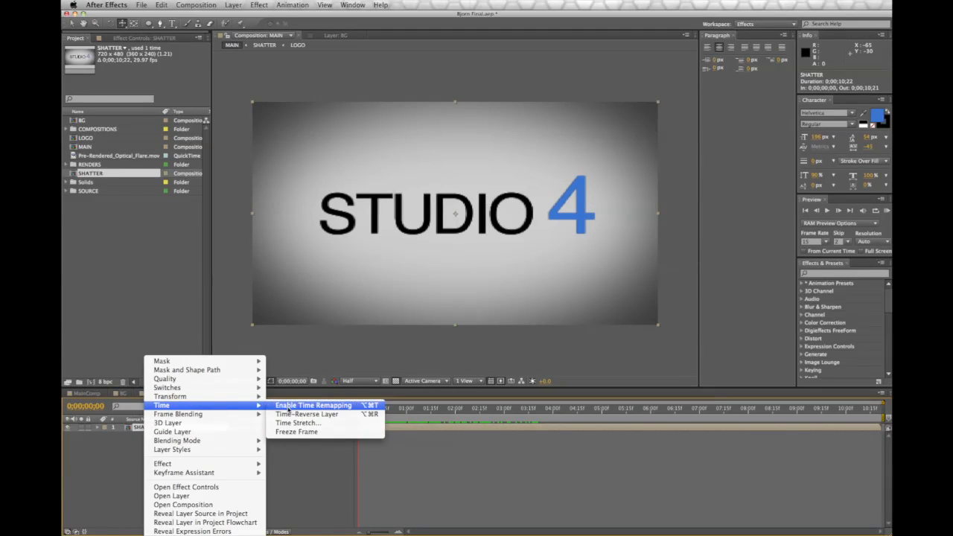
pyautogui.click(313, 405)
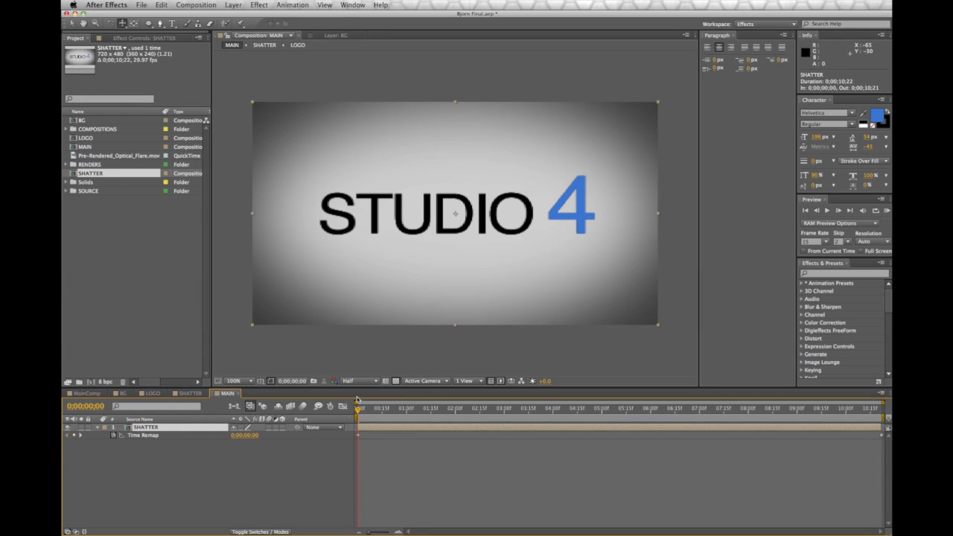
# Add a Time Remap keyframe at 0;00;03;08 and swap it with the first keyframe to reverse the shatter
pyautogui.moveTo(357, 415); pyautogui.dragTo(512, 425)
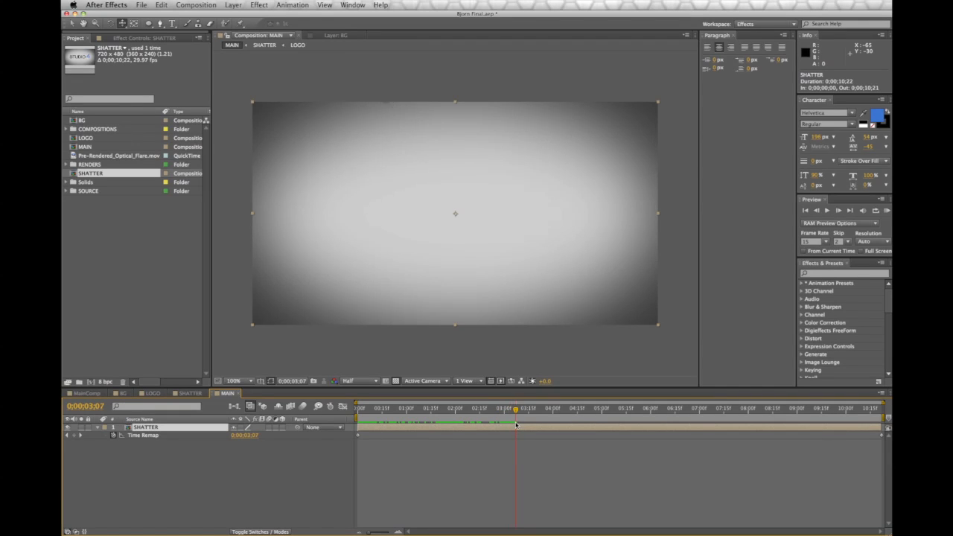
pyautogui.click(75, 435)
pyautogui.moveTo(517, 439)
pyautogui.mouseDown()
pyautogui.moveTo(381, 439)
pyautogui.moveTo(517, 438)
pyautogui.mouseUp()
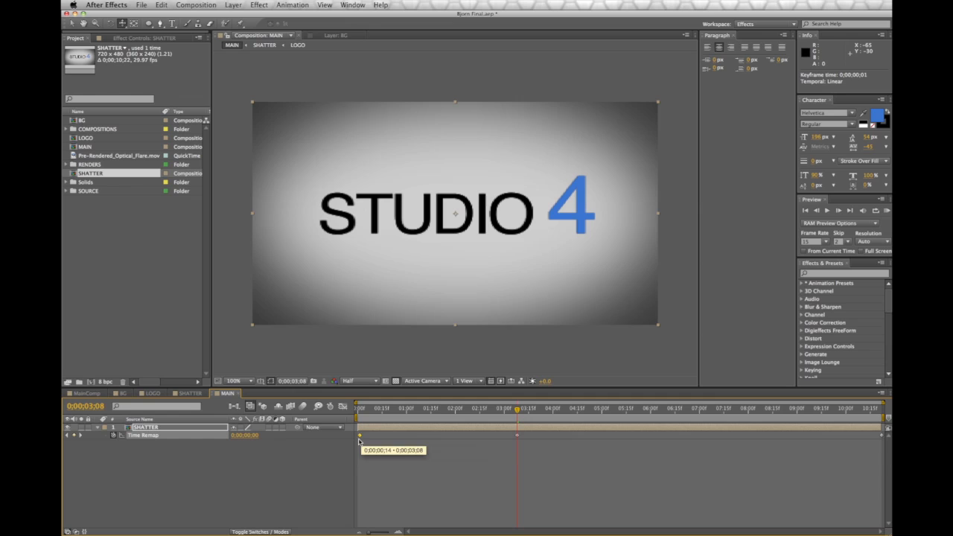
pyautogui.click(357, 409)
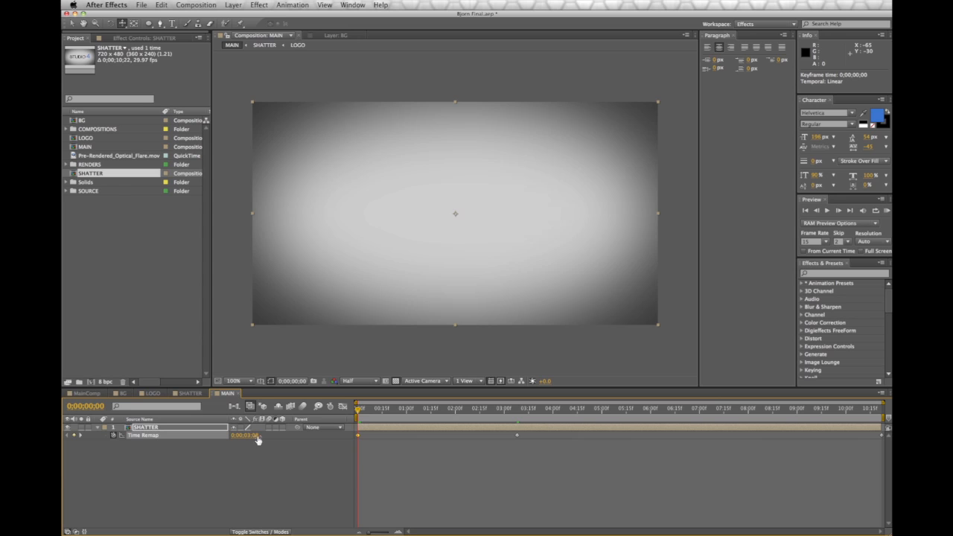
# Delete the Time Remap keyframe at the end of the SHATTER layer and scrub the reversed animation to 0;00;03;10
pyautogui.moveTo(363, 412); pyautogui.dragTo(517, 414)
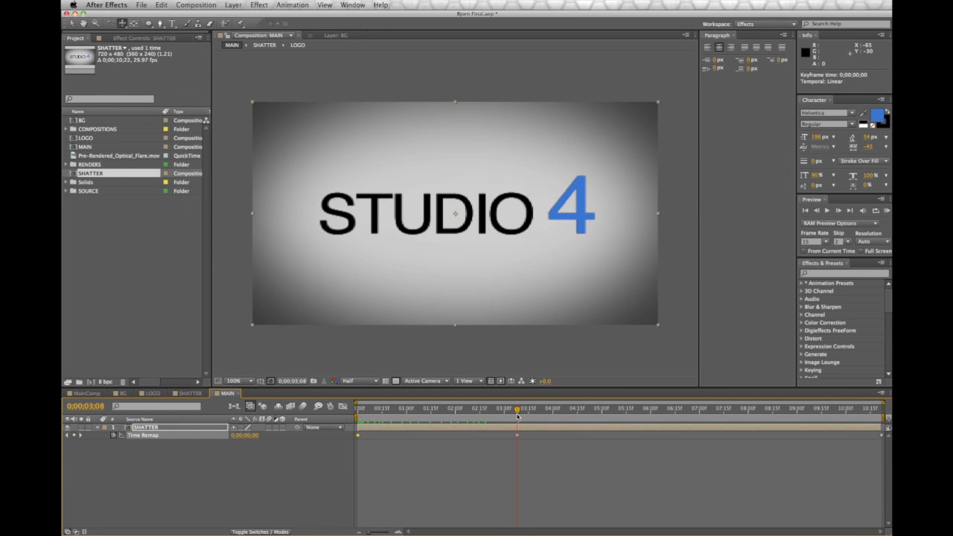
pyautogui.moveTo(517, 412); pyautogui.dragTo(578, 415)
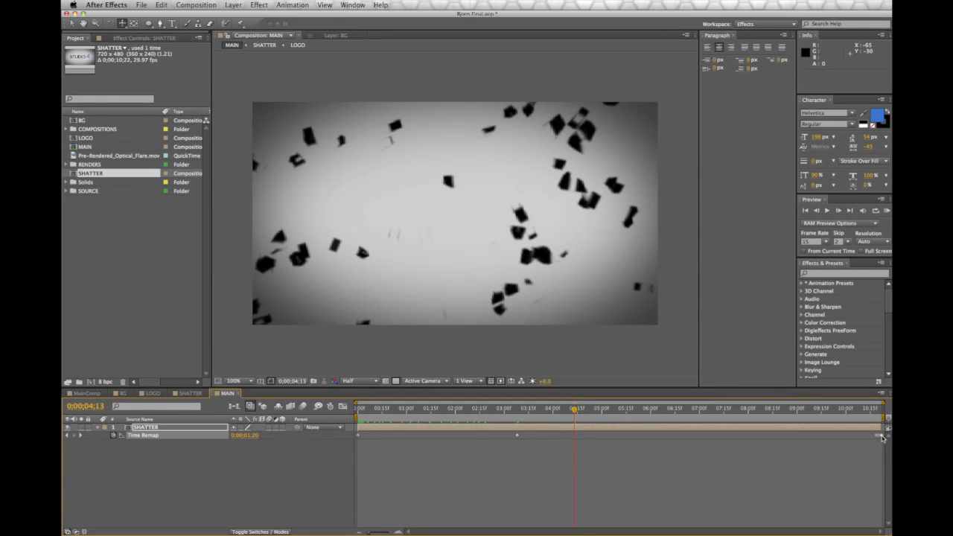
pyautogui.press('Delete')
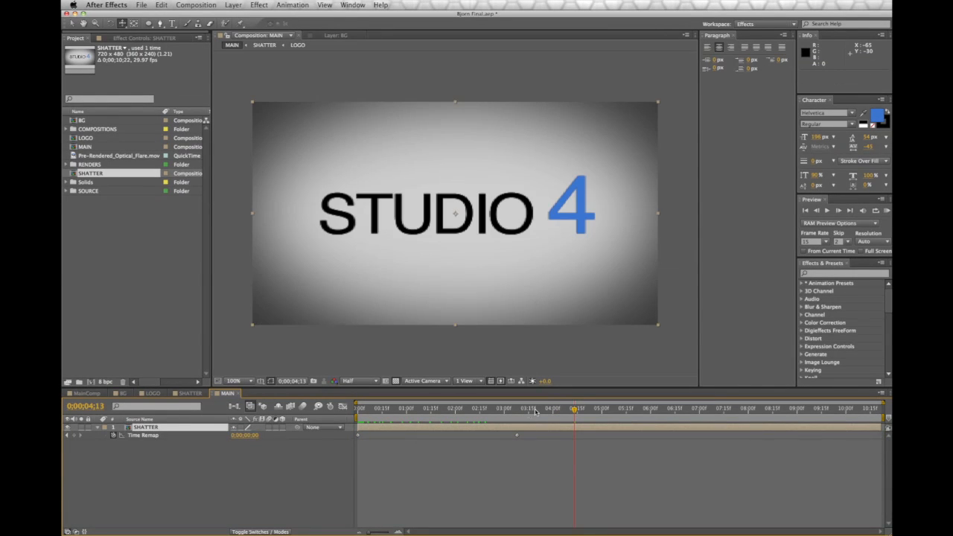
pyautogui.moveTo(467, 410); pyautogui.dragTo(524, 412)
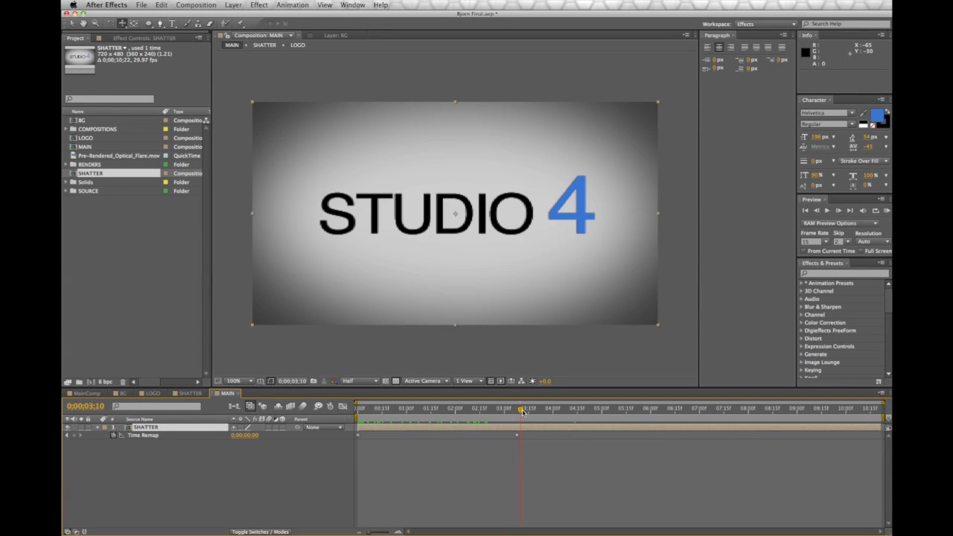
# Switch to the Selection tool and add Pre-Rendered_Optical_Flare.mov above the SHATTER layer in MAIN
pyautogui.click(321, 364)
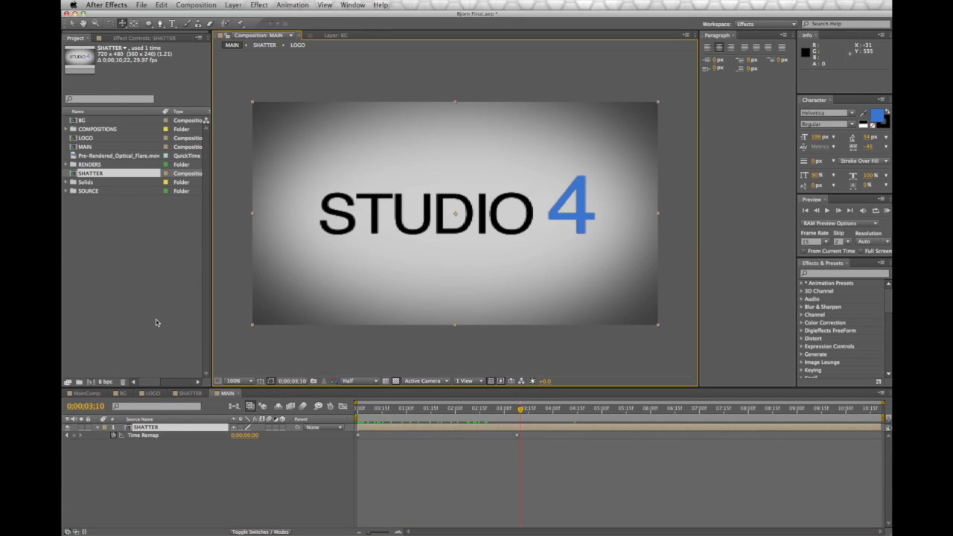
pyautogui.click(156, 321)
pyautogui.click(71, 24)
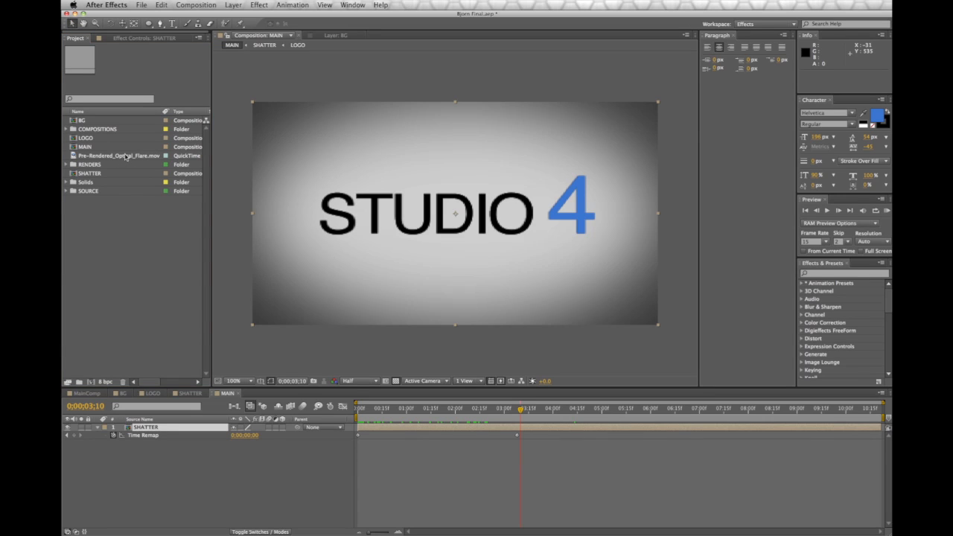
pyautogui.moveTo(124, 156); pyautogui.dragTo(179, 421)
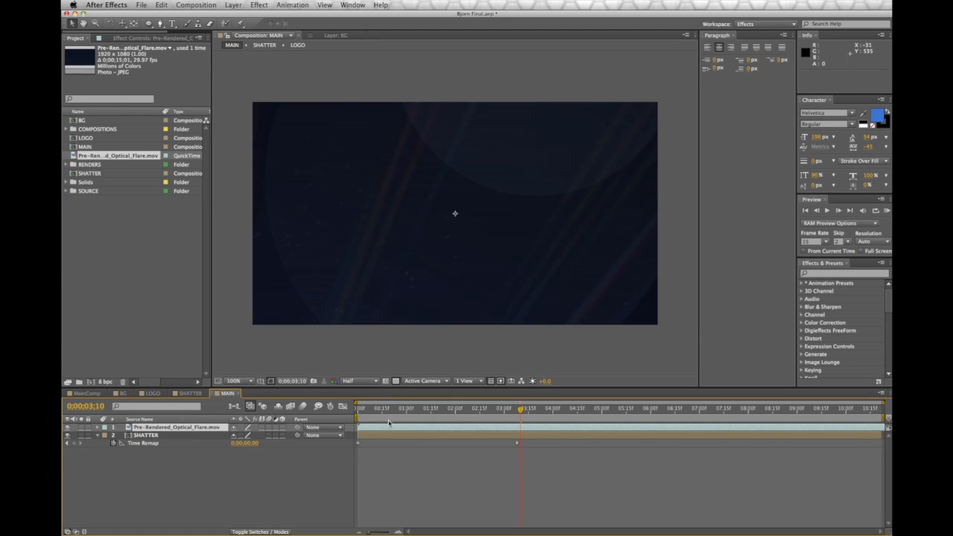
# Scrub through the optical flare in MAIN and scale its layer down to 47% so it closely covers the frame
pyautogui.click(362, 410)
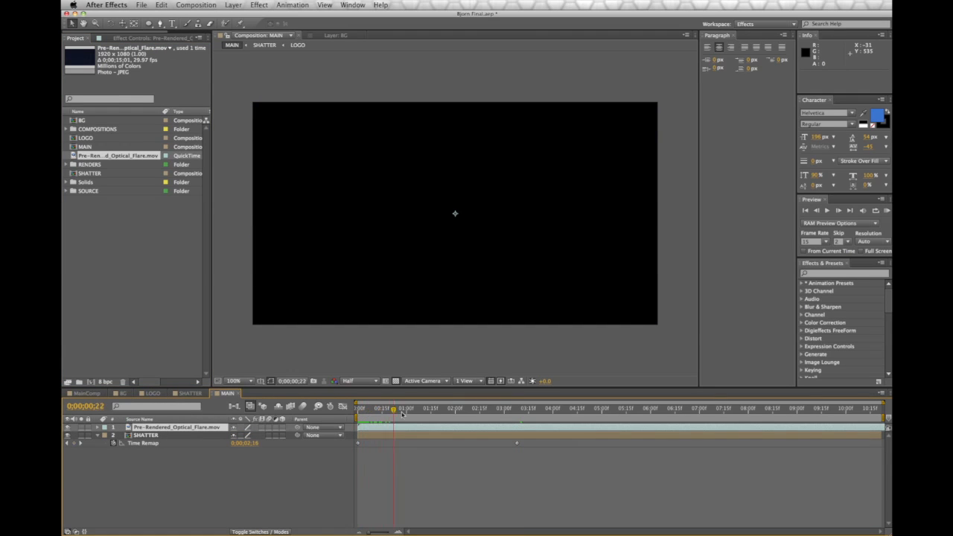
pyautogui.moveTo(402, 414); pyautogui.dragTo(707, 438)
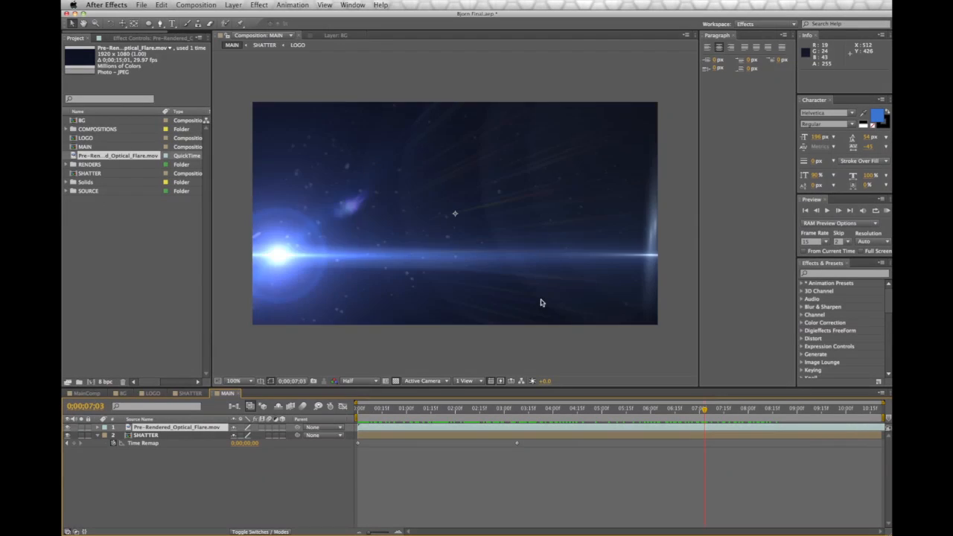
pyautogui.scroll(-3, 542, 302)
pyautogui.moveTo(566, 153); pyautogui.dragTo(511, 186)
pyautogui.scroll(3, 510, 185)
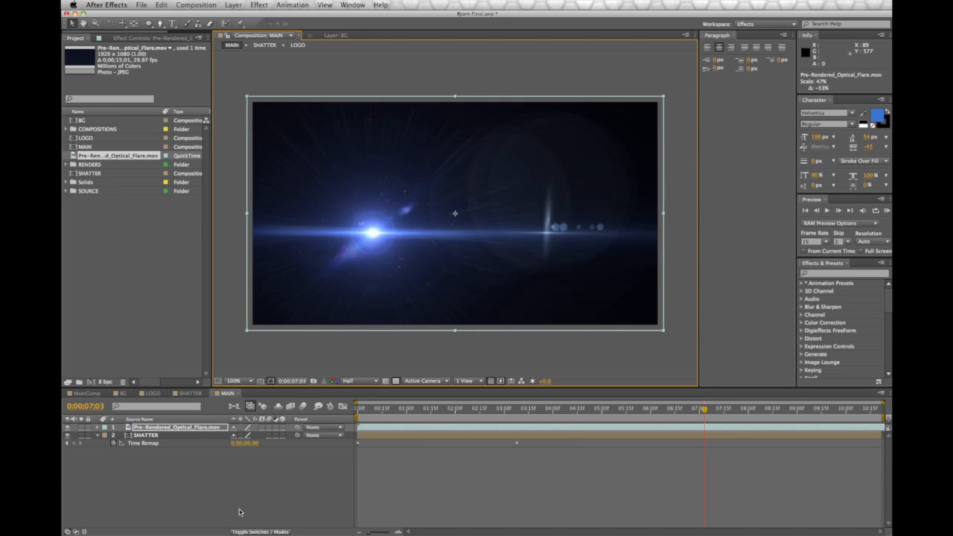
# Set the Pre-Rendered_Optical_Flare.mov layer's blending mode to Add
pyautogui.click(246, 532)
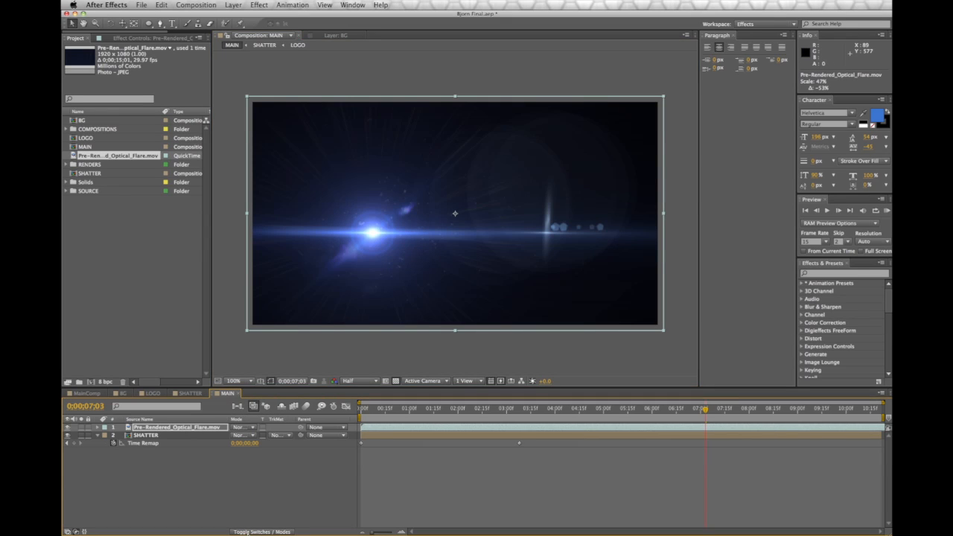
pyautogui.click(238, 427)
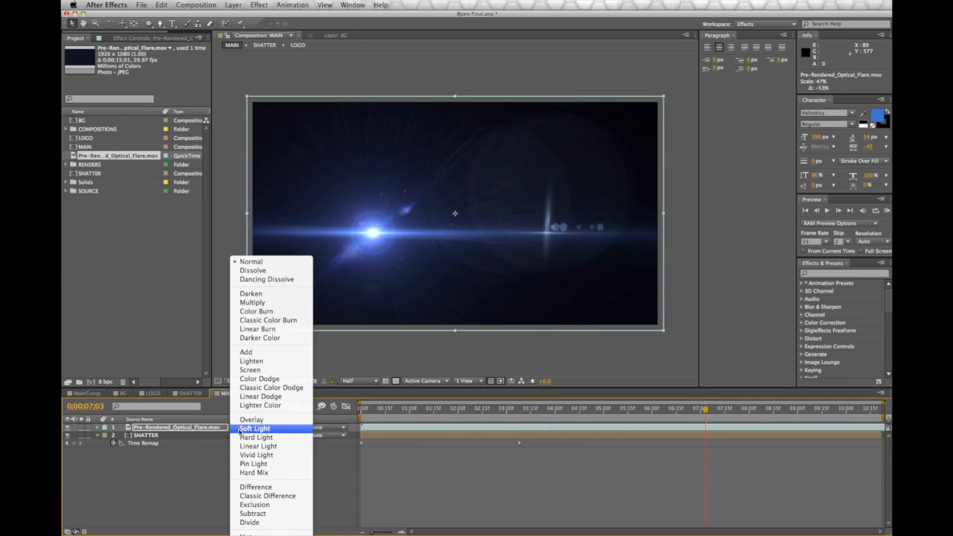
pyautogui.click(253, 352)
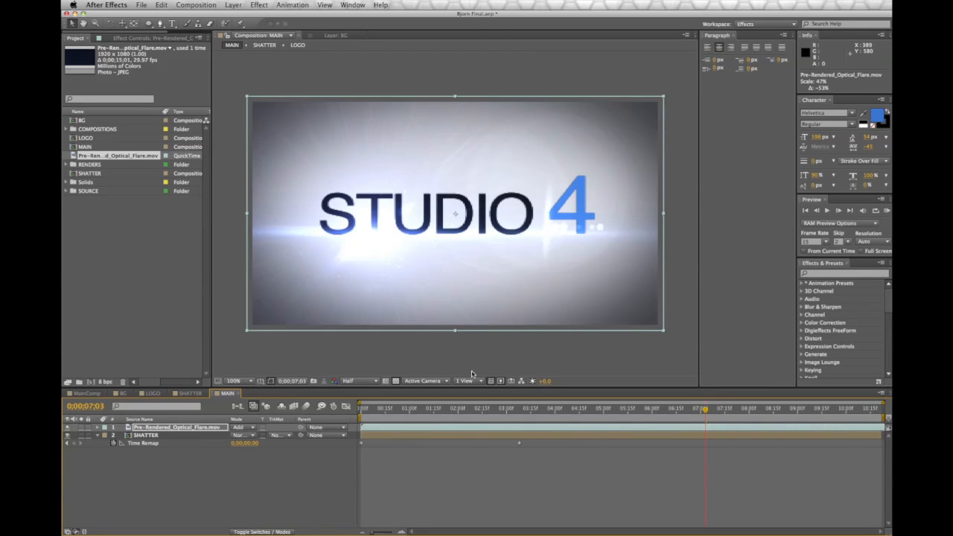
# Scrub through MAIN to 0;00;06;17 to compare the flare's burst with the moment the logo assembles
pyautogui.moveTo(374, 409); pyautogui.dragTo(426, 415)
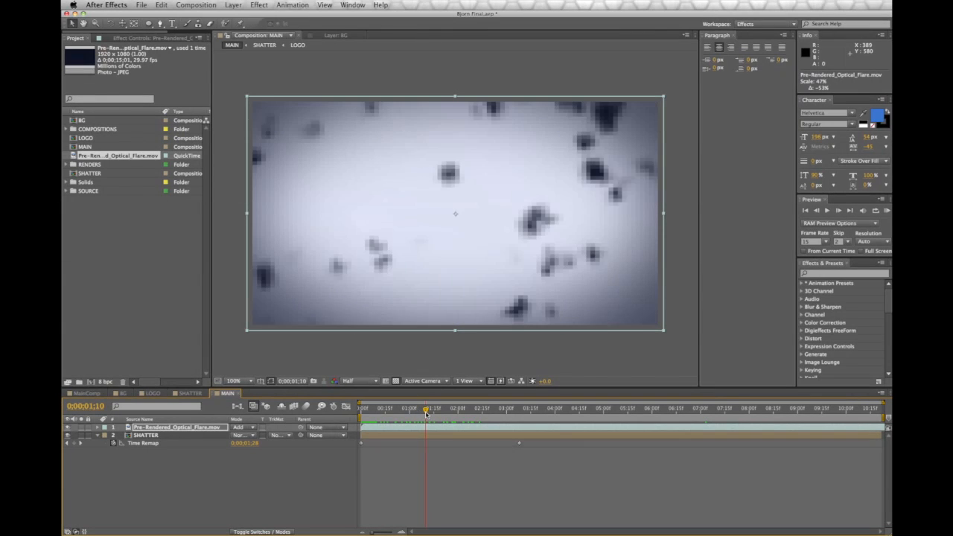
pyautogui.click(362, 428)
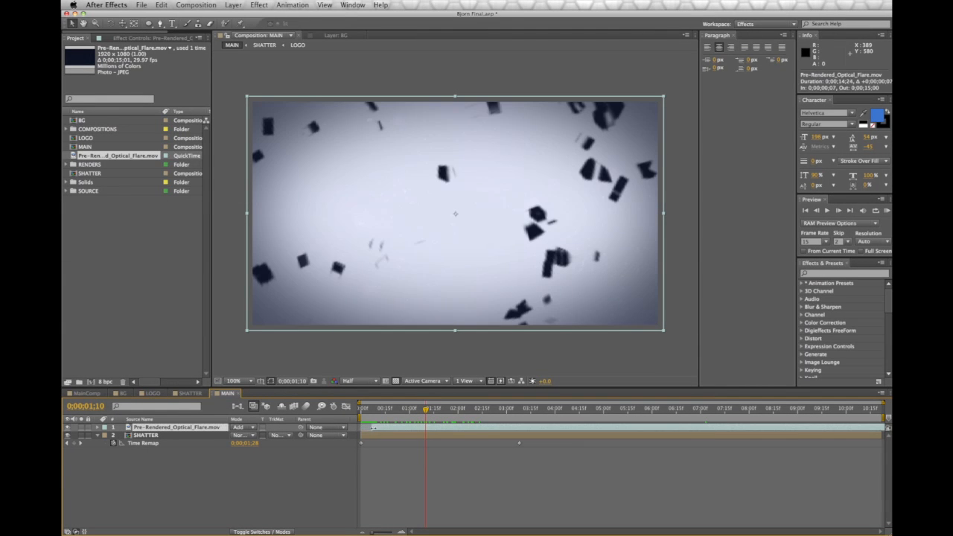
pyautogui.moveTo(456, 428); pyautogui.dragTo(682, 424)
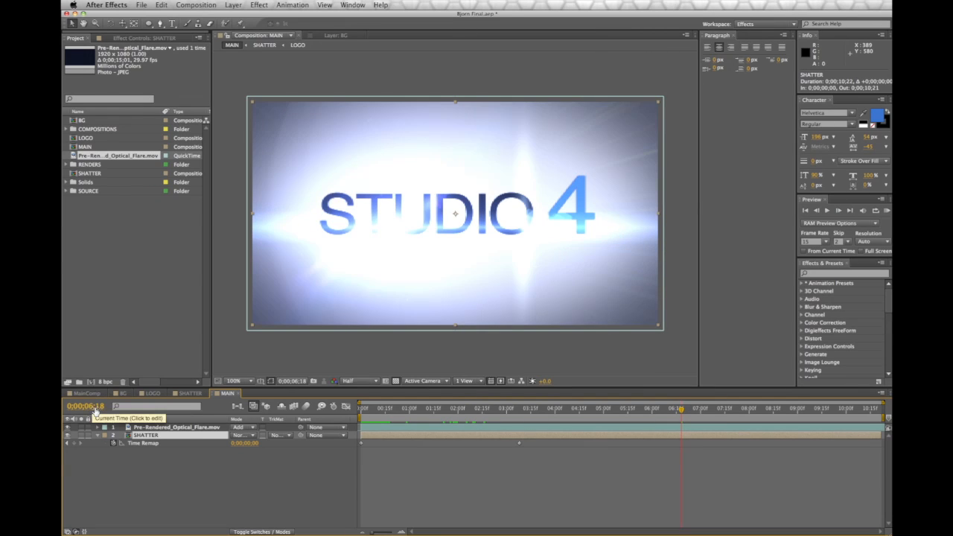
pyautogui.click(444, 411)
pyautogui.moveTo(441, 413); pyautogui.dragTo(679, 419)
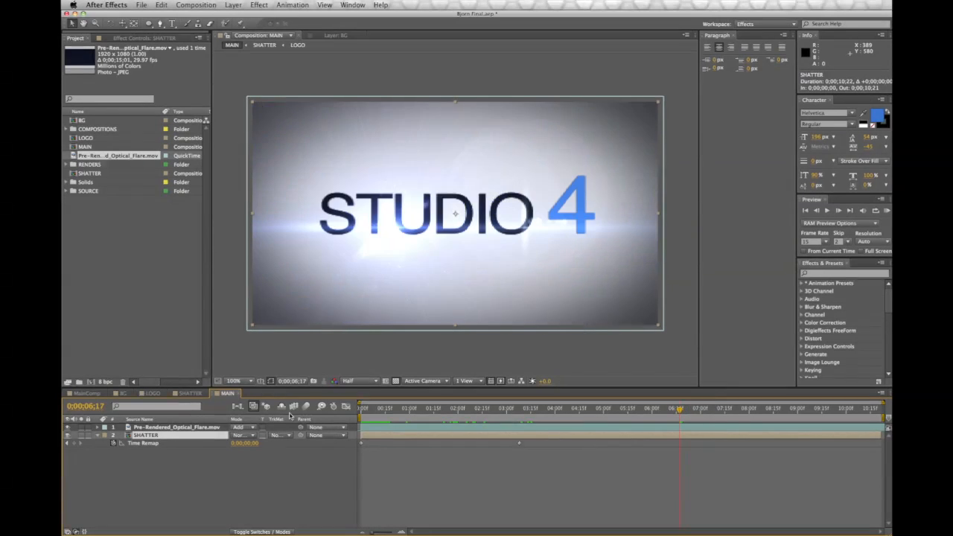
# In the SHATTER composition, set the LOGO layer's Shatter Force 1 Strength to 1.10 and scrub to 0;00;06;25
pyautogui.click(190, 393)
pyautogui.click(149, 435)
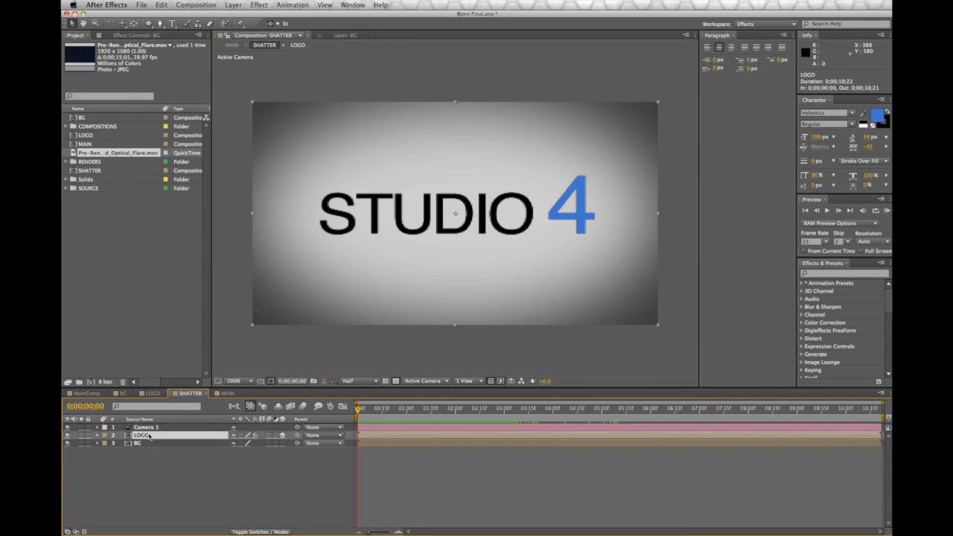
pyautogui.click(131, 35)
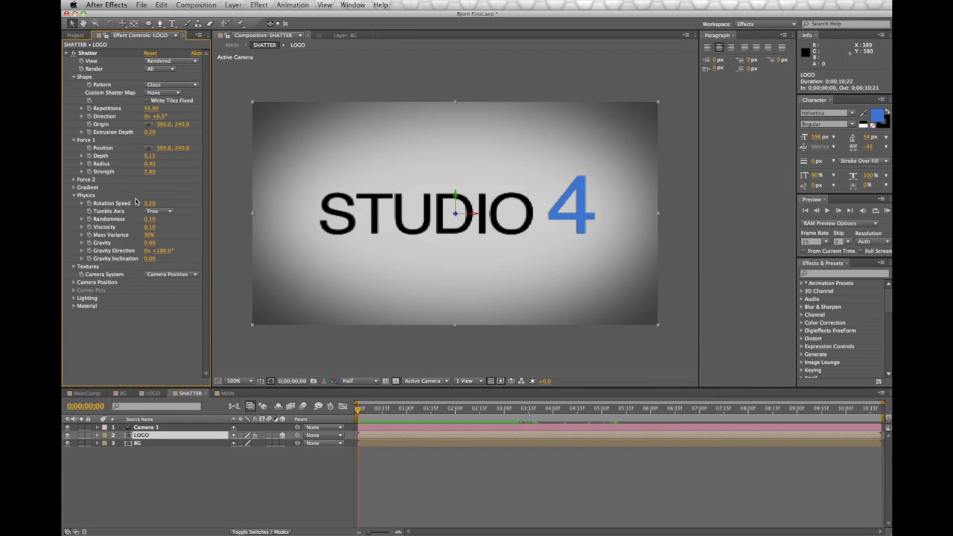
pyautogui.moveTo(358, 408); pyautogui.dragTo(337, 402)
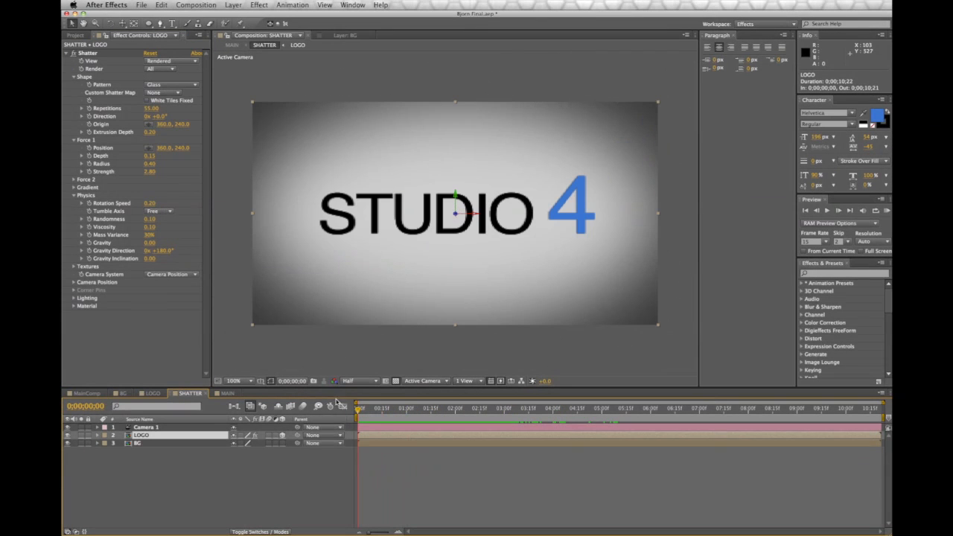
pyautogui.moveTo(146, 174); pyautogui.dragTo(138, 174)
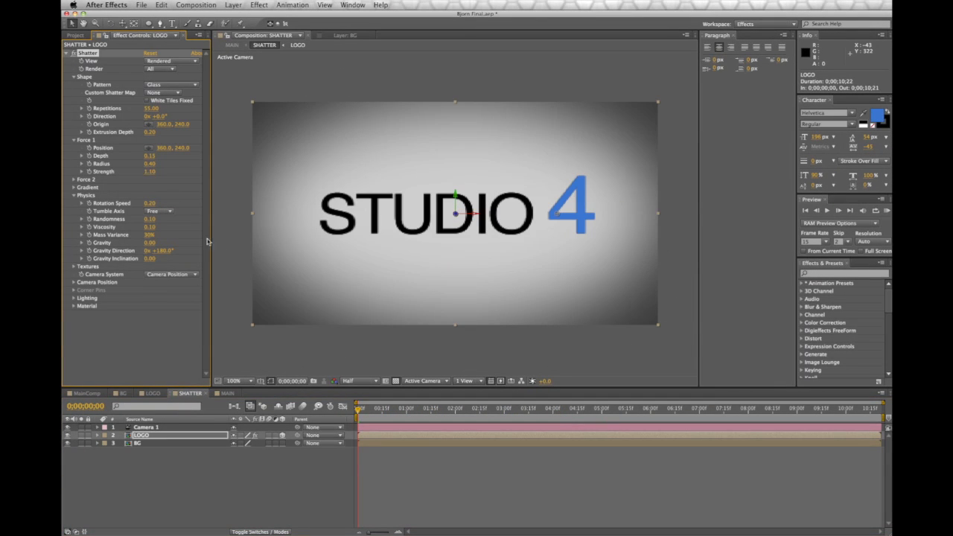
pyautogui.moveTo(398, 417); pyautogui.dragTo(651, 437)
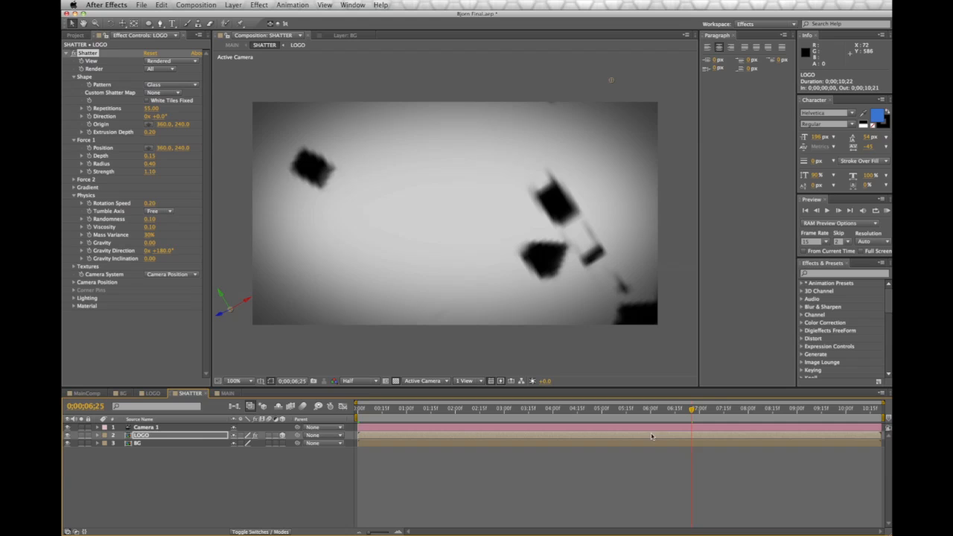
# Try a Force 1 Strength of 1.60 on LOGO, check it in MAIN, and set the strength back to 1.10
pyautogui.click(151, 172)
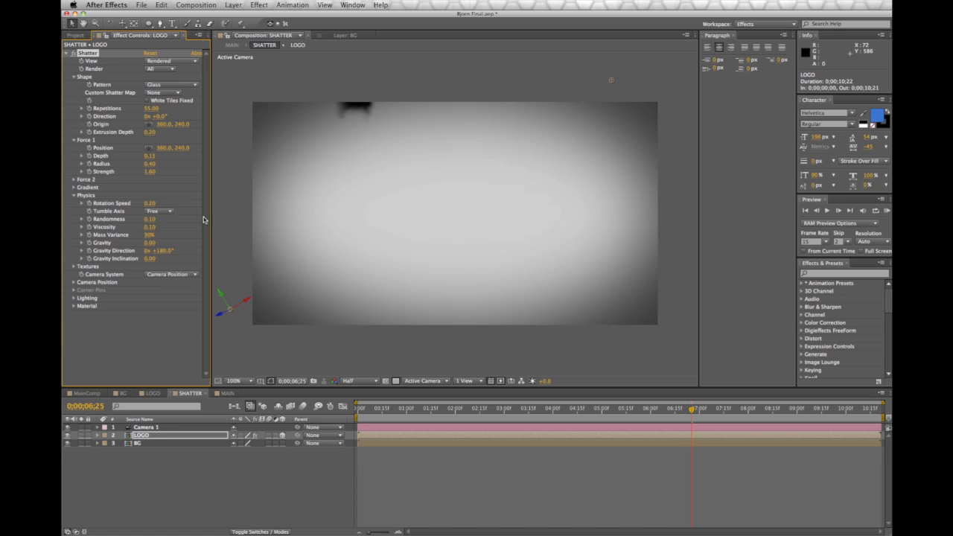
pyautogui.moveTo(693, 410); pyautogui.dragTo(488, 420)
pyautogui.click(226, 393)
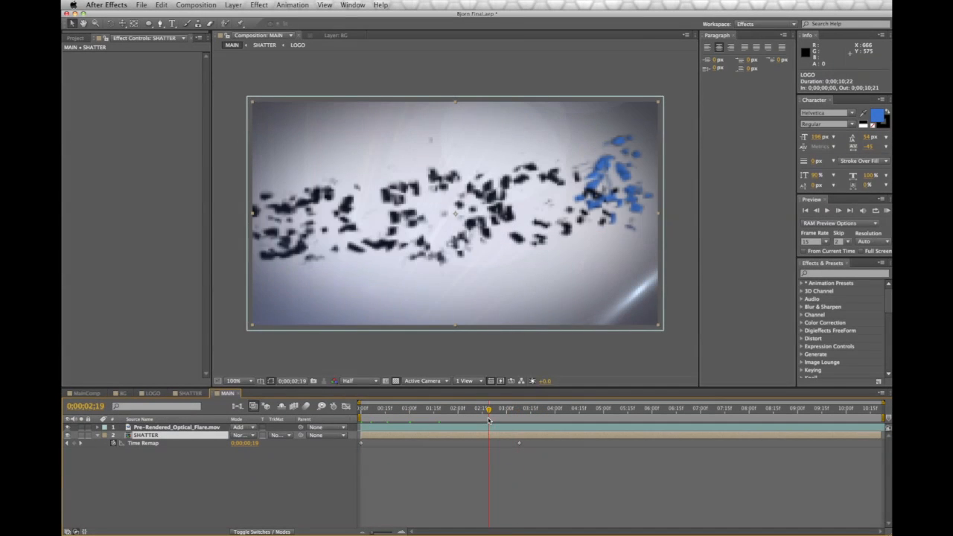
pyautogui.click(190, 393)
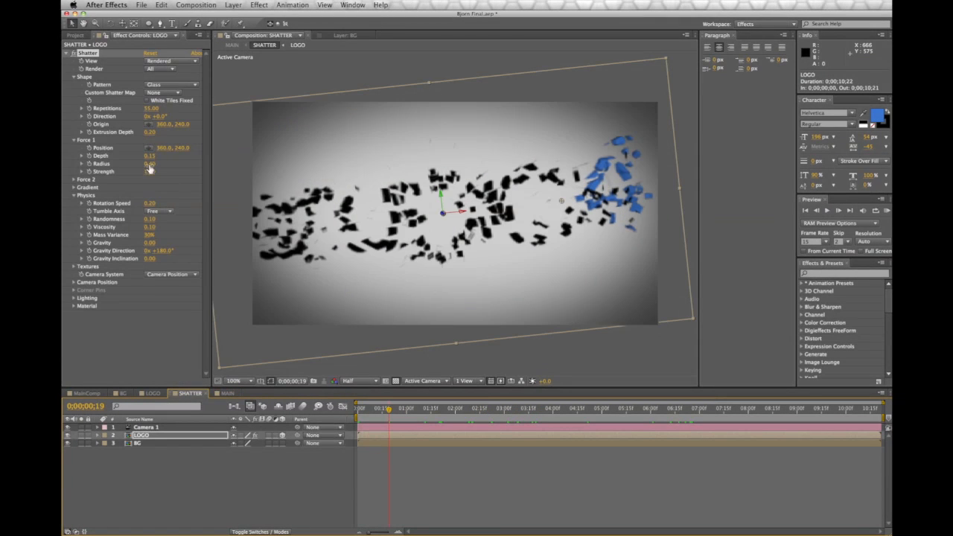
pyautogui.moveTo(149, 172); pyautogui.dragTo(153, 172)
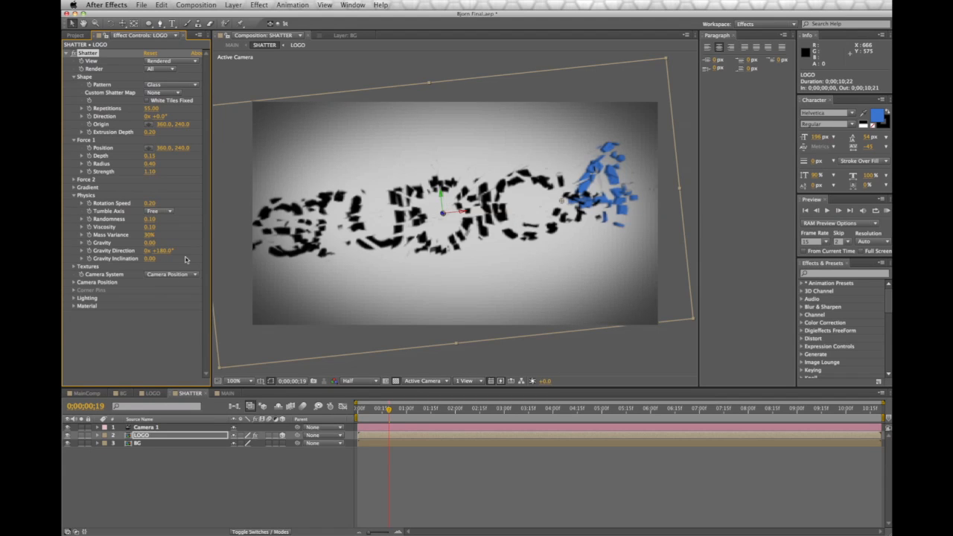
# Move the SHATTER layer's second Time Remap keyframe in MAIN to about 0;00;04;14 and scrub through the slowed animation
pyautogui.click(225, 394)
pyautogui.moveTo(627, 412); pyautogui.dragTo(543, 412)
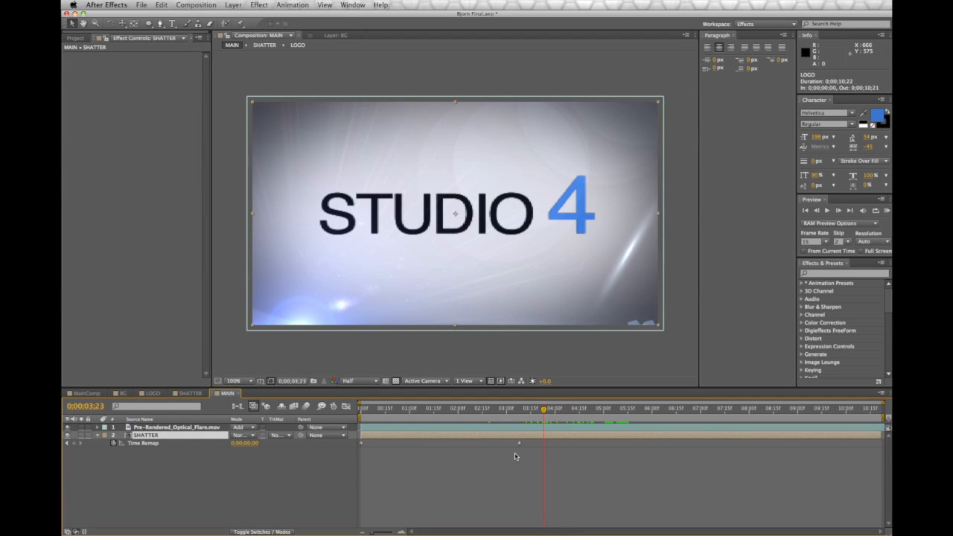
pyautogui.click(520, 444)
pyautogui.moveTo(537, 446); pyautogui.dragTo(552, 446)
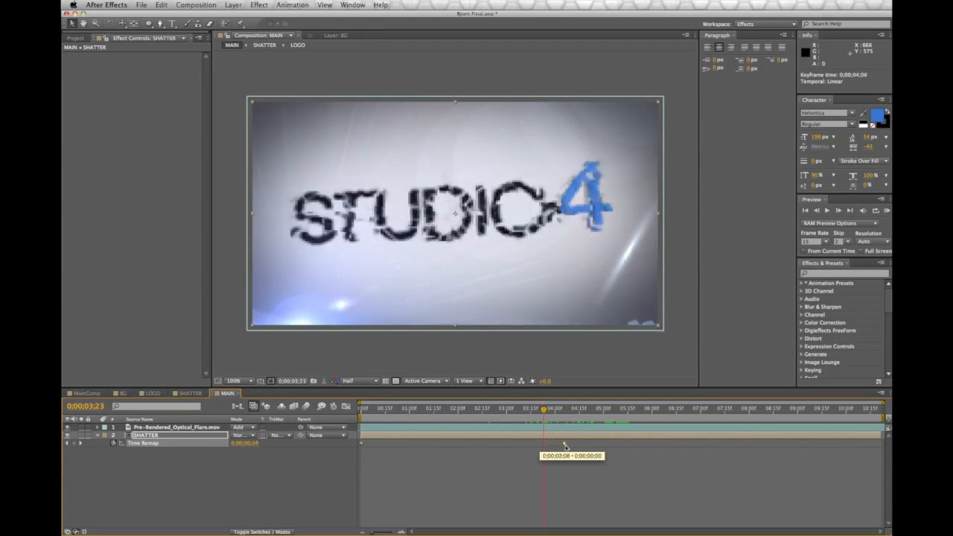
pyautogui.moveTo(545, 410); pyautogui.dragTo(359, 417)
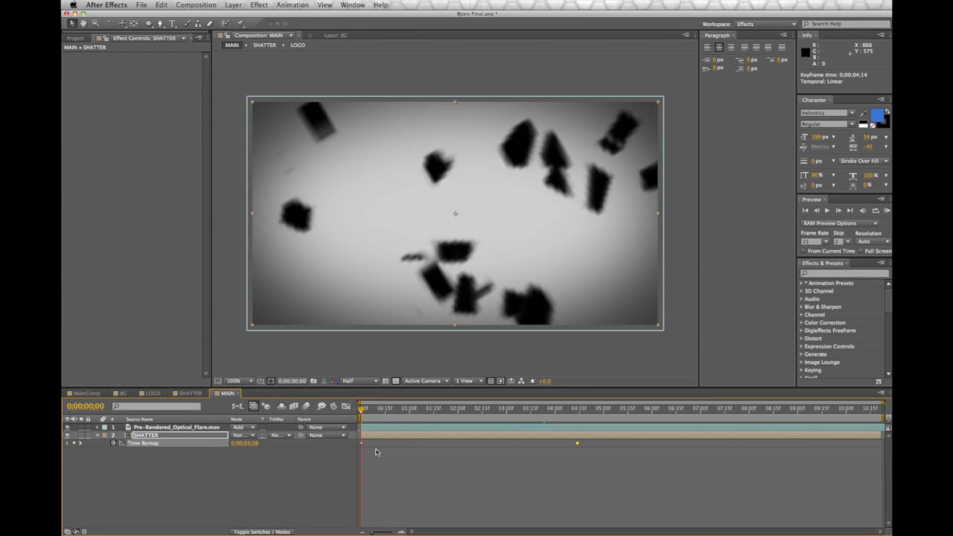
pyautogui.moveTo(361, 407); pyautogui.dragTo(680, 424)
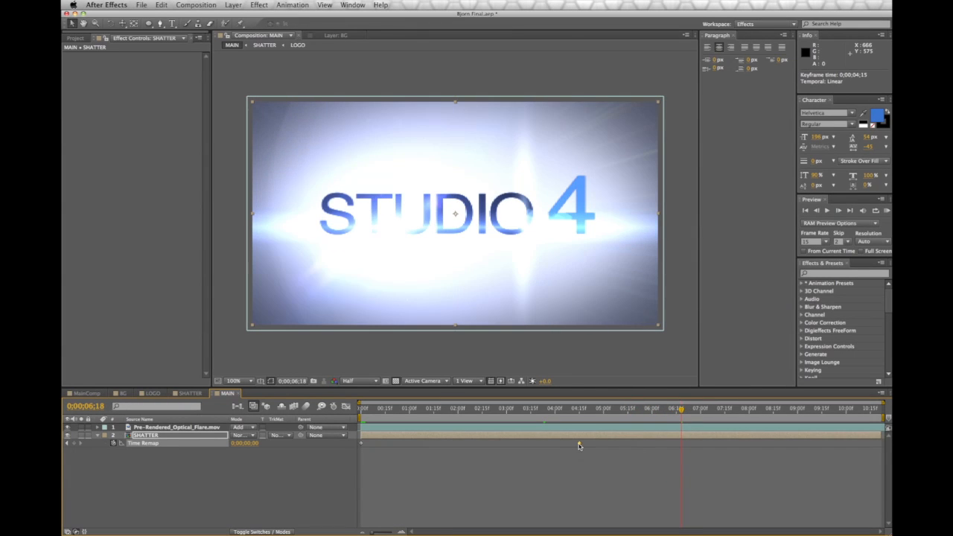
# Move the second Time Remap keyframe to 0;00;06;22 and inspect the logo against the flare's burst at 0;00;06;18
pyautogui.click(680, 411)
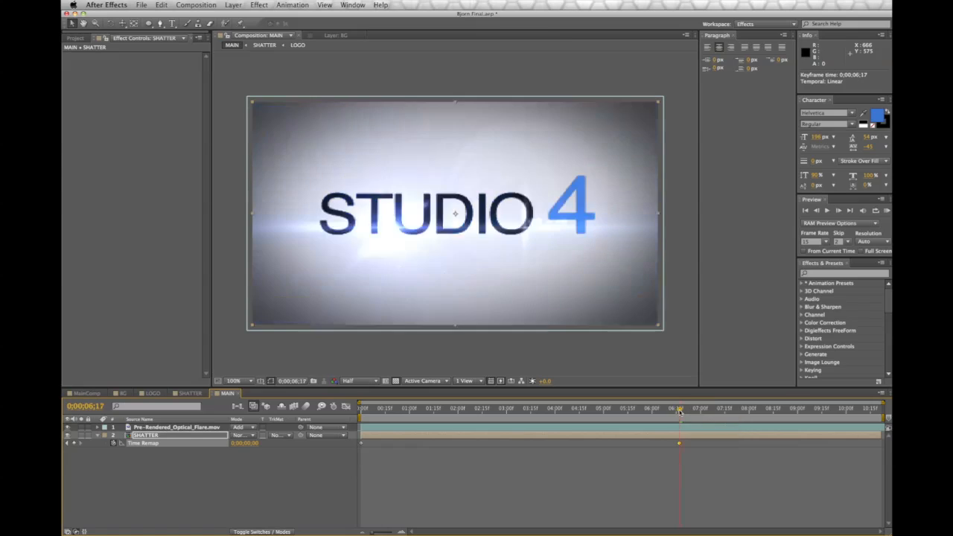
pyautogui.moveTo(633, 421); pyautogui.dragTo(687, 446)
pyautogui.moveTo(678, 410)
pyautogui.mouseDown()
pyautogui.moveTo(687, 411)
pyautogui.moveTo(680, 415)
pyautogui.mouseUp()
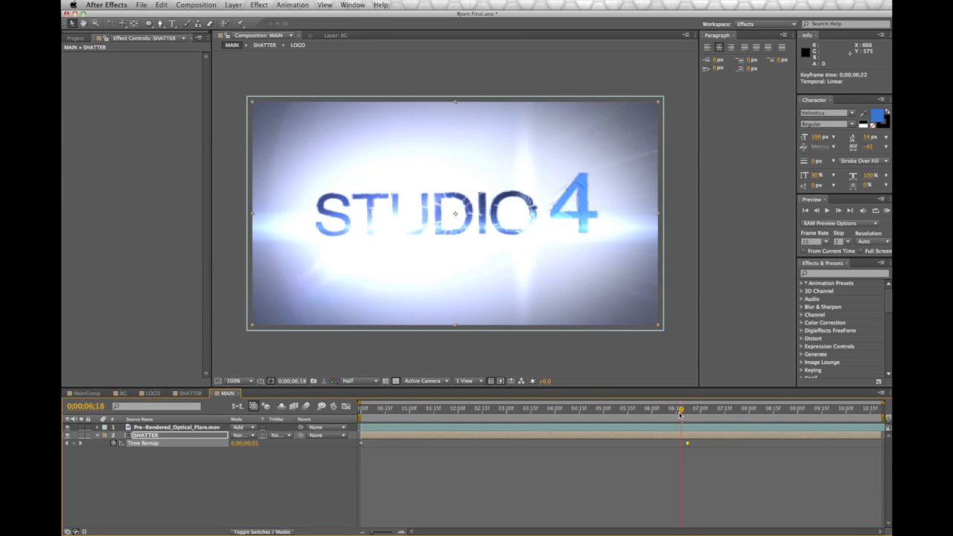
pyautogui.press('.')
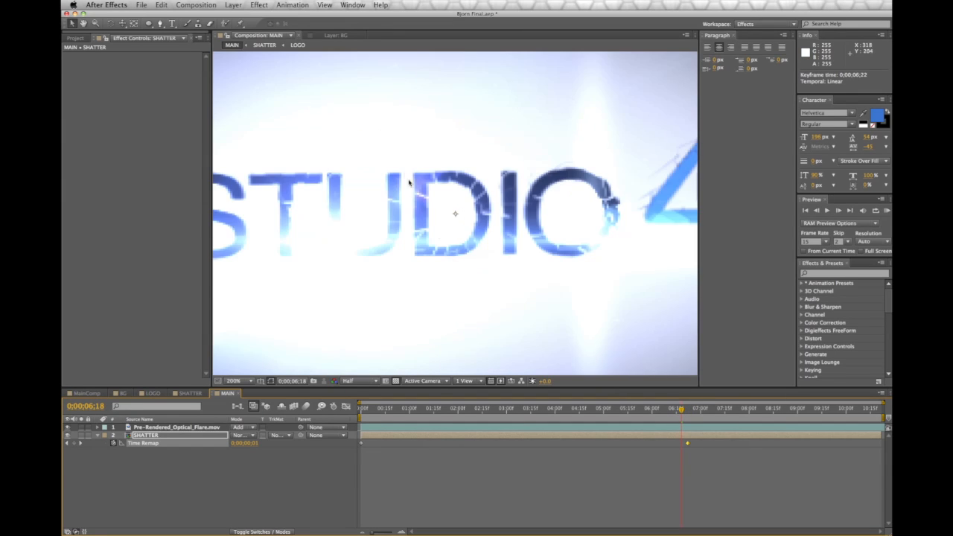
pyautogui.press(',')
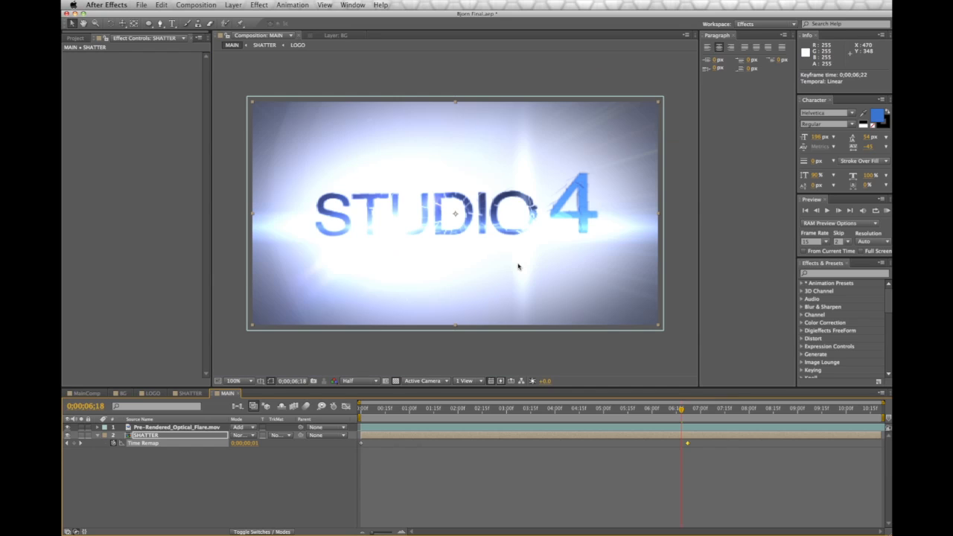
pyautogui.moveTo(680, 413); pyautogui.dragTo(335, 418)
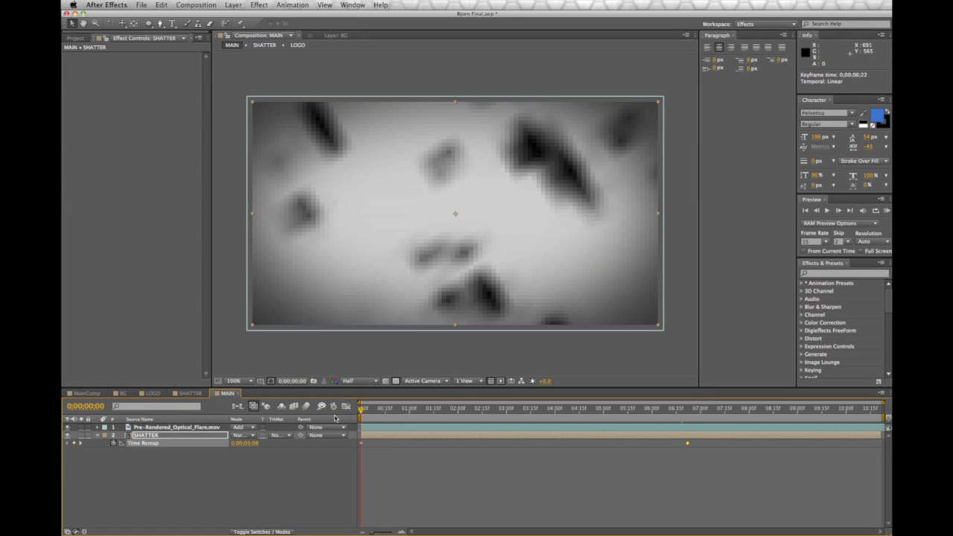
# Raise LOGO's Shatter Force 1 Strength in SHATTER until the frame at 0;00;03;08 is empty, and review MAIN up to 0;00;07;00
pyautogui.click(190, 394)
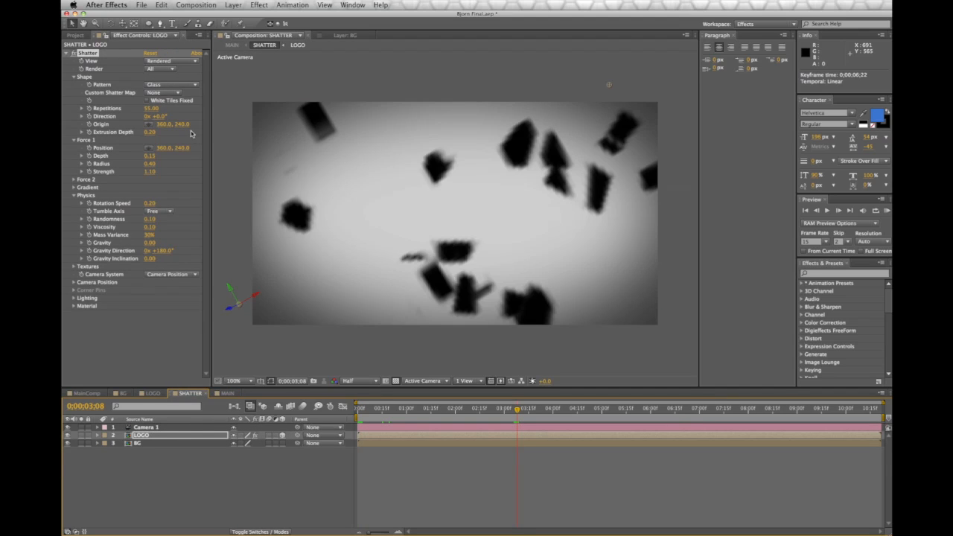
pyautogui.moveTo(149, 175)
pyautogui.mouseDown()
pyautogui.moveTo(176, 176)
pyautogui.moveTo(149, 172)
pyautogui.mouseUp()
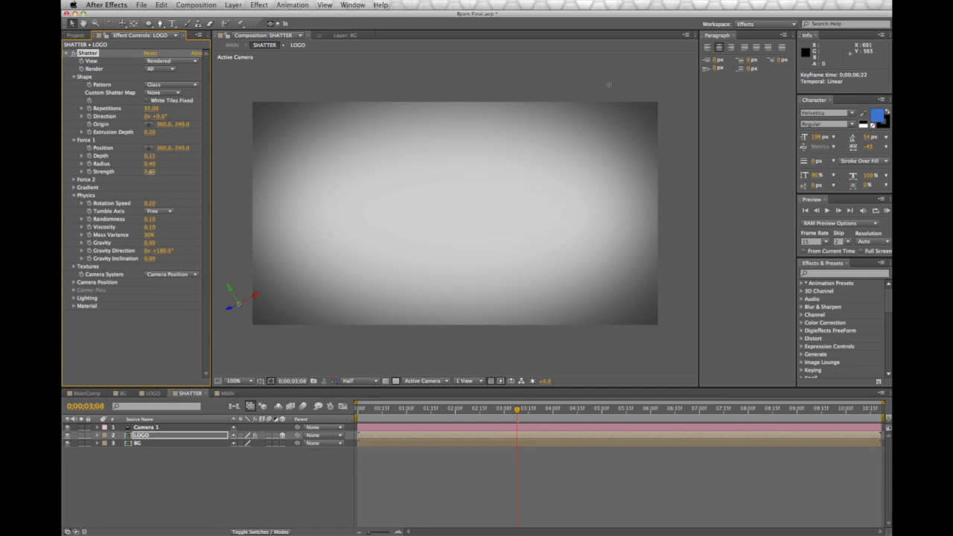
pyautogui.click(227, 392)
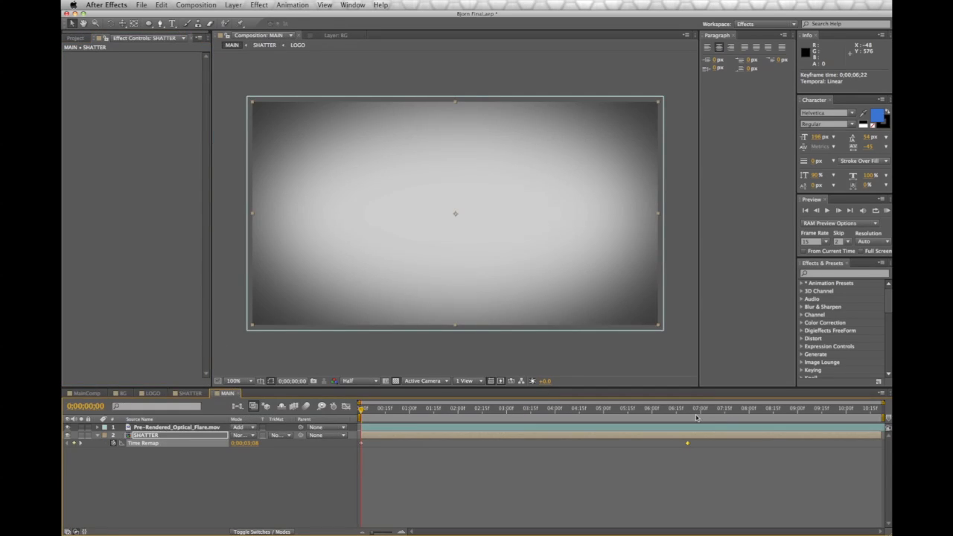
pyautogui.moveTo(678, 413); pyautogui.dragTo(701, 431)
pyautogui.click(501, 355)
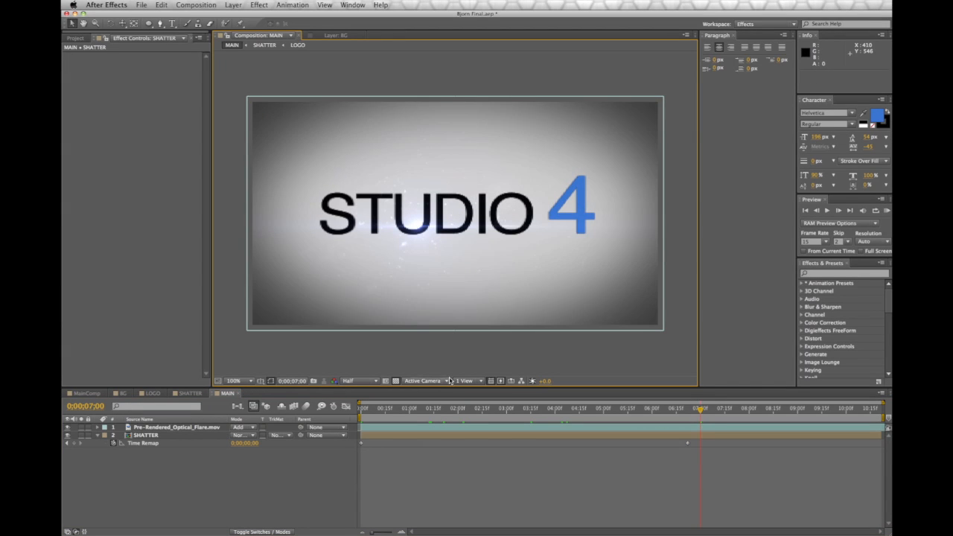
# Add a new black solid layer above the optical flare in MAIN
pyautogui.click(400, 410)
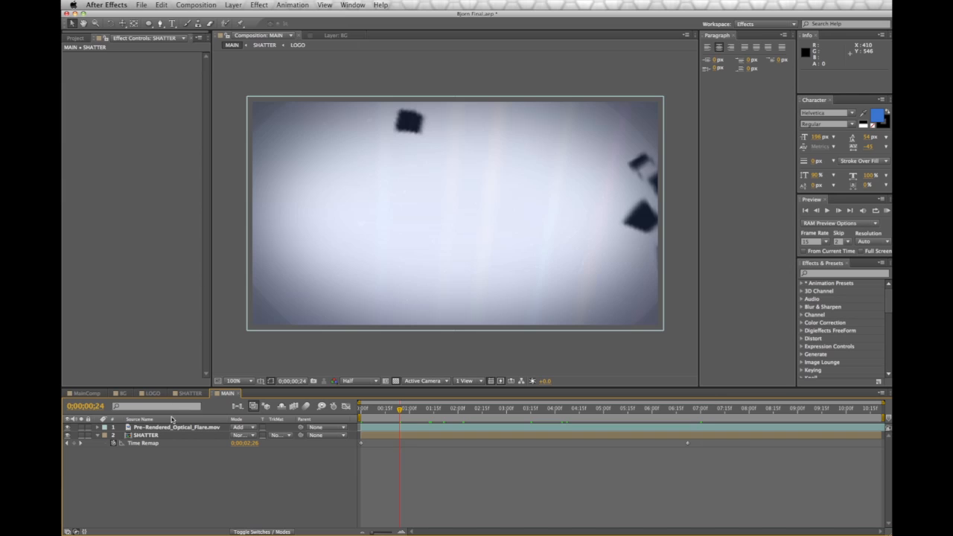
pyautogui.click(233, 5)
pyautogui.moveTo(240, 16)
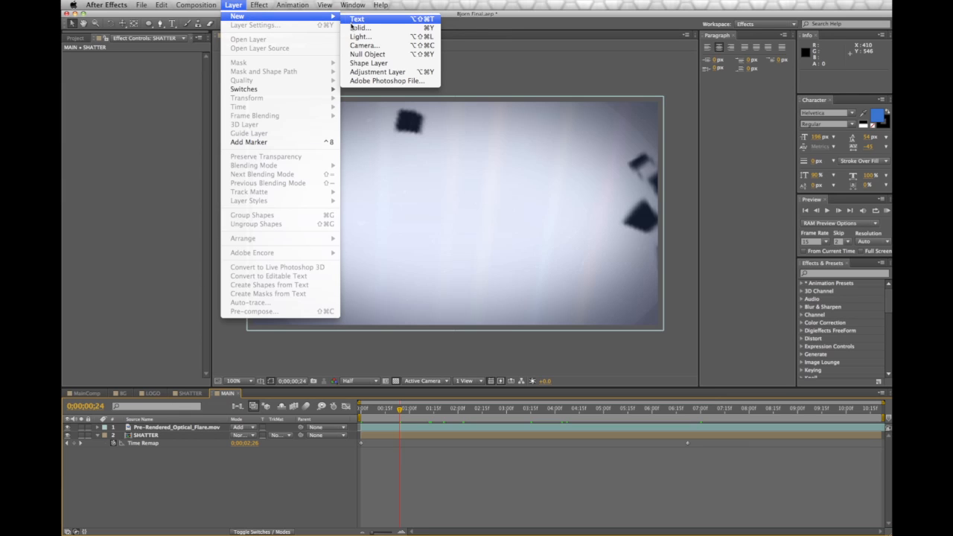
pyautogui.click(358, 28)
pyautogui.click(581, 367)
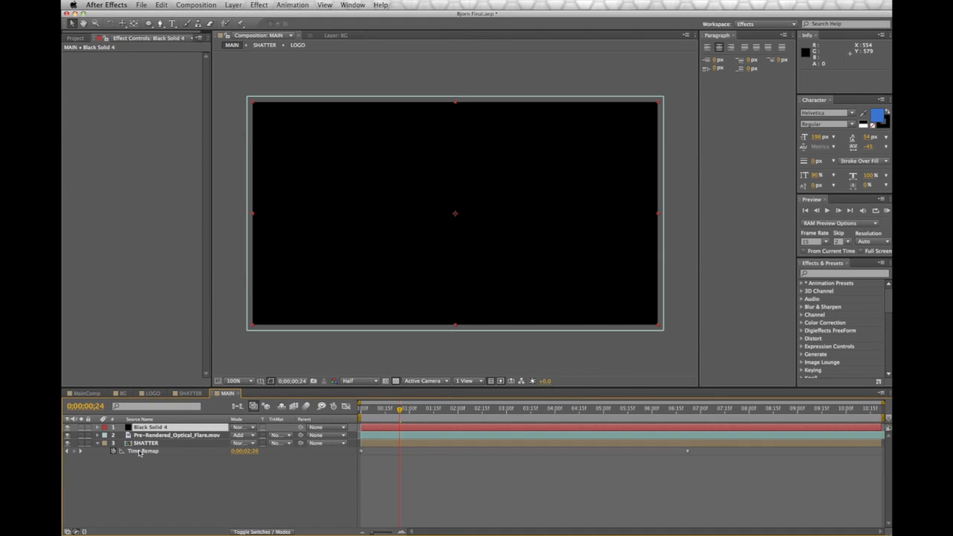
# Apply the Video Copilot Optical Flares effect to the black solid in MAIN
pyautogui.click(234, 4)
pyautogui.moveTo(259, 5)
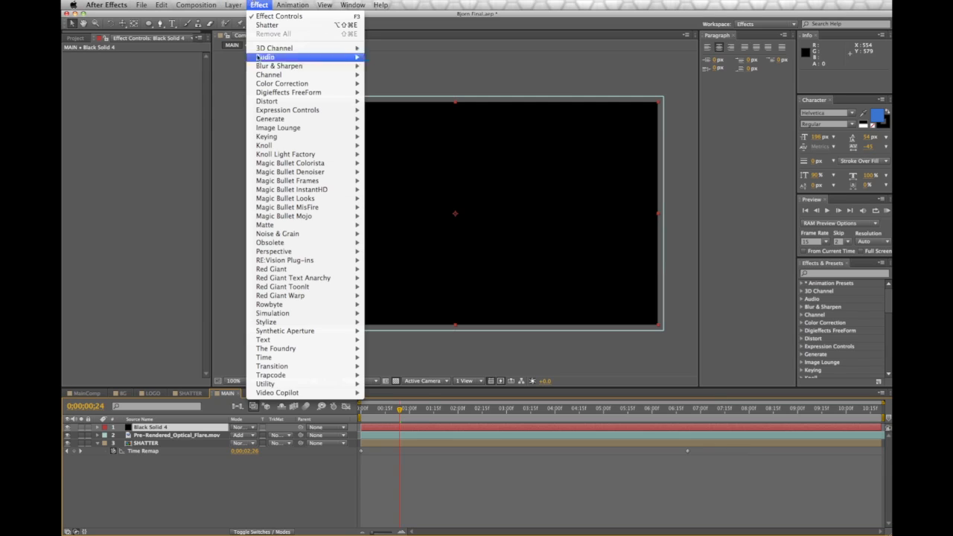
pyautogui.moveTo(350, 392)
pyautogui.click(408, 402)
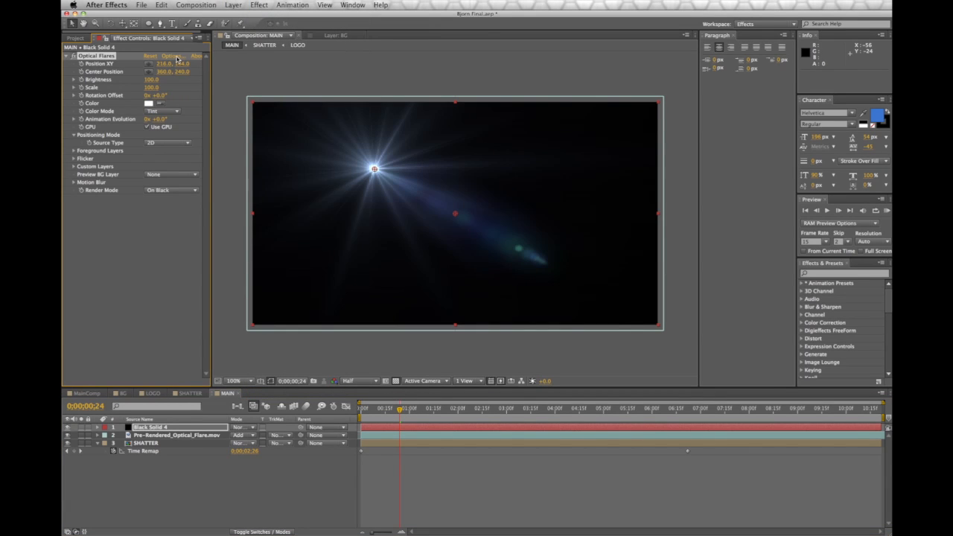
# Open the Optical Flares options and load the Beam preset from the Light presets
pyautogui.click(172, 56)
pyautogui.doubleClick(822, 369)
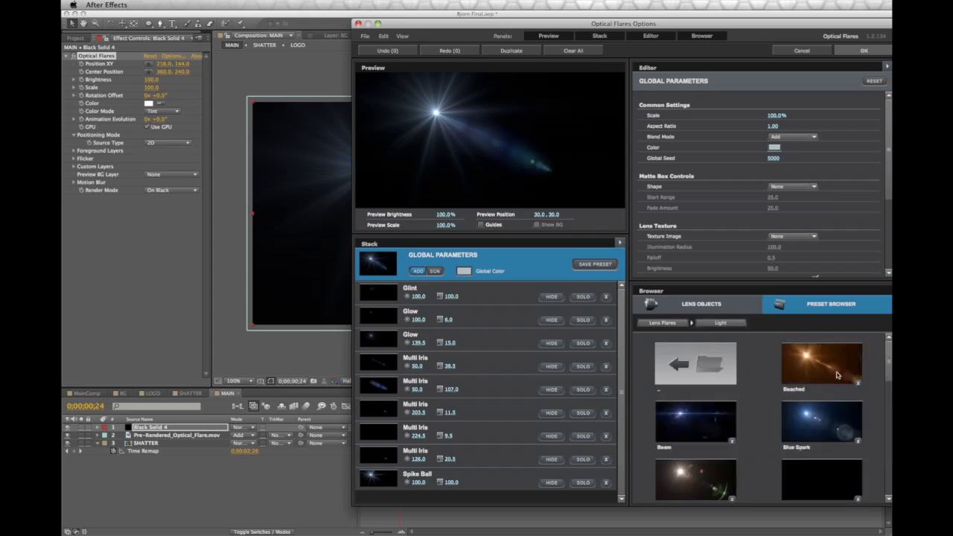
pyautogui.click(723, 370)
pyautogui.click(817, 371)
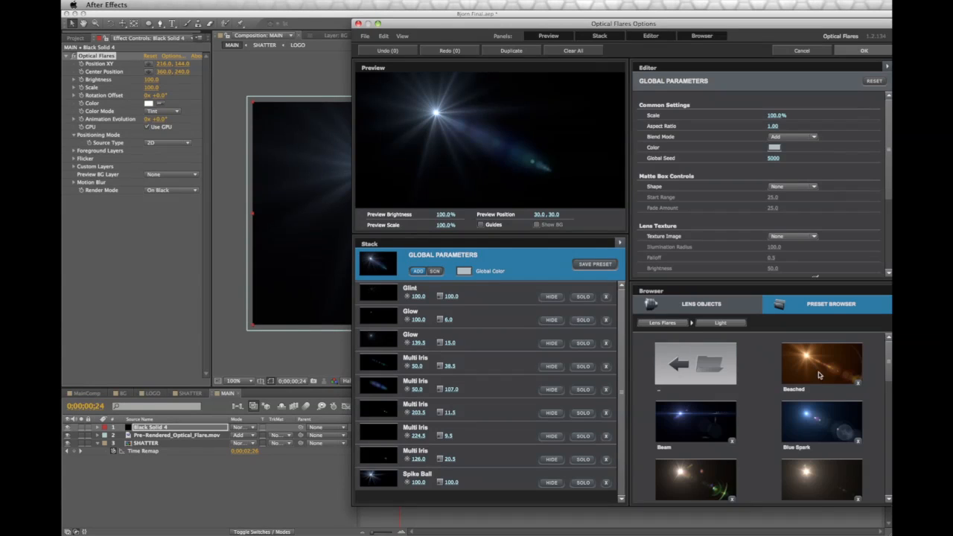
pyautogui.click(711, 421)
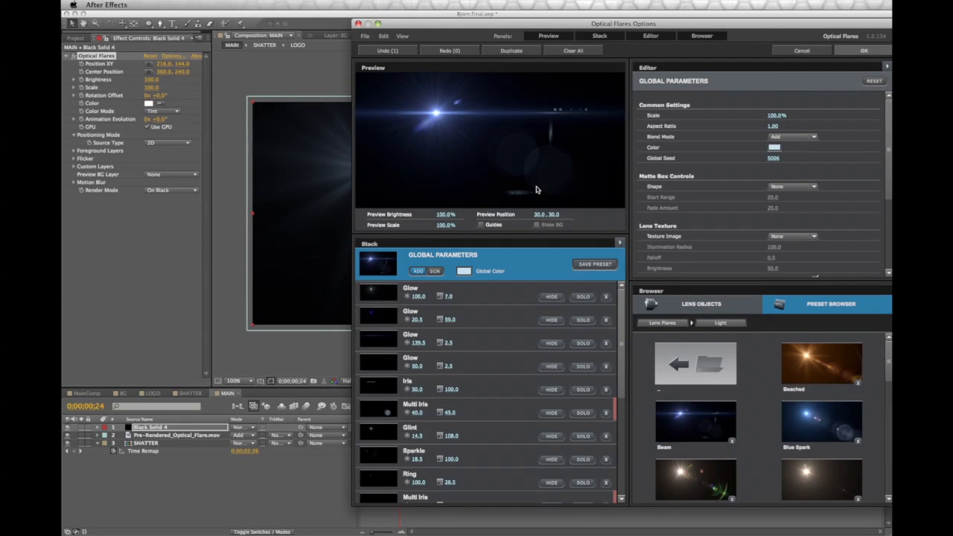
# Raise the flare's Multi Iris brightness to 73.5 and Sparkle brightness to 46, enlarge the Sparkle, and accept the flare design
pyautogui.moveTo(417, 412); pyautogui.dragTo(451, 415)
pyautogui.scroll(-3, 454, 428)
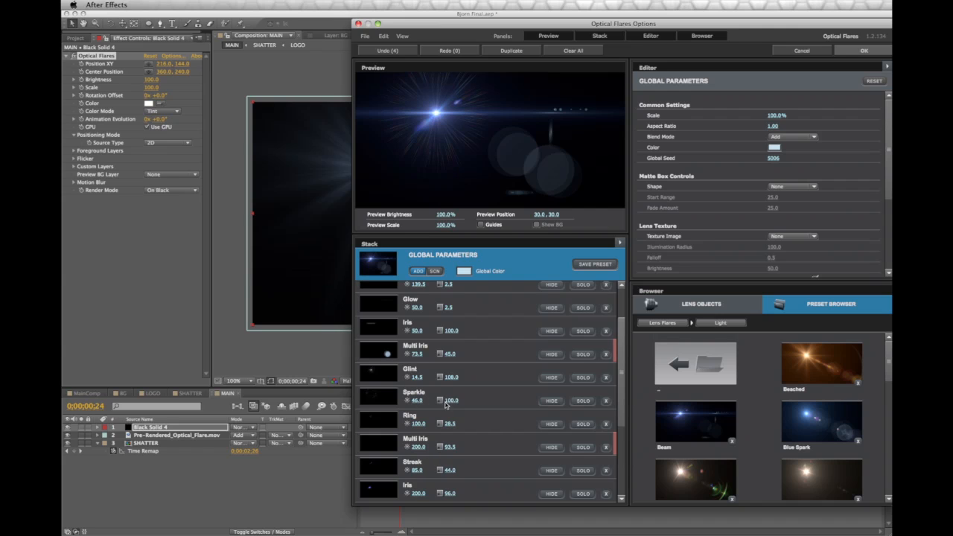
pyautogui.moveTo(490, 401); pyautogui.dragTo(571, 401)
pyautogui.click(864, 50)
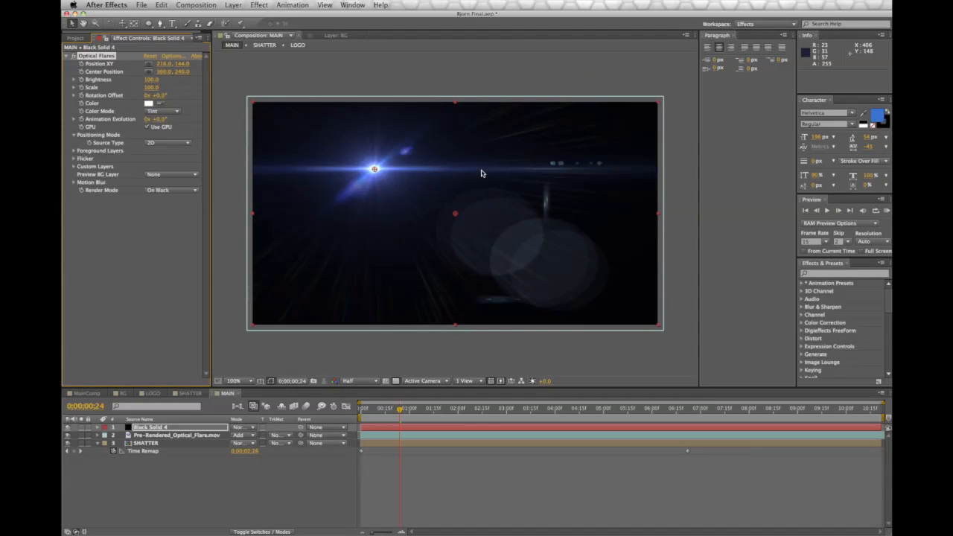
# Try different flare positions over the black solid, ending at about 293.6, 254, and lower the flare's Brightness to 50
pyautogui.moveTo(386, 203); pyautogui.dragTo(459, 269)
pyautogui.press('super+z')
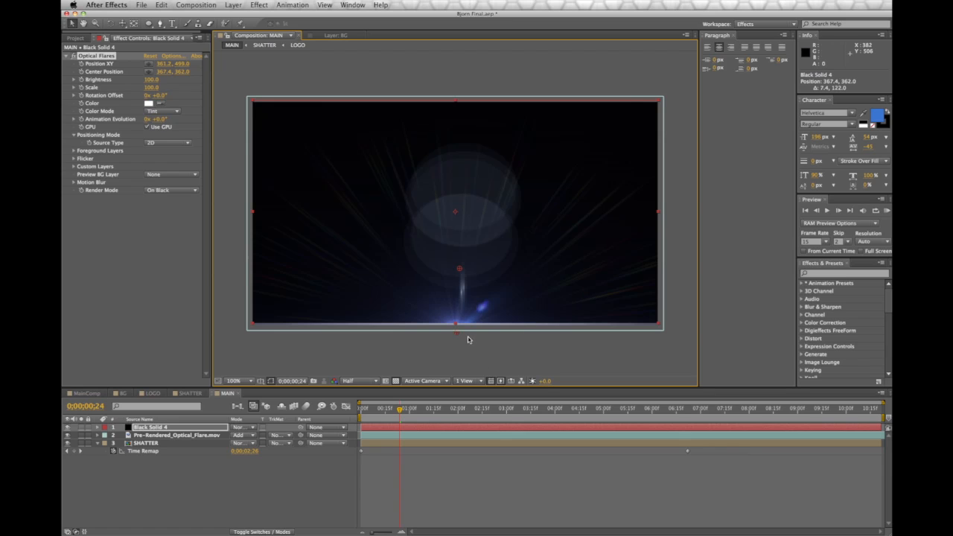
pyautogui.moveTo(455, 336); pyautogui.dragTo(402, 223)
pyautogui.moveTo(151, 80); pyautogui.dragTo(170, 77)
pyautogui.moveTo(402, 221); pyautogui.dragTo(429, 223)
pyautogui.moveTo(151, 80); pyautogui.dragTo(131, 83)
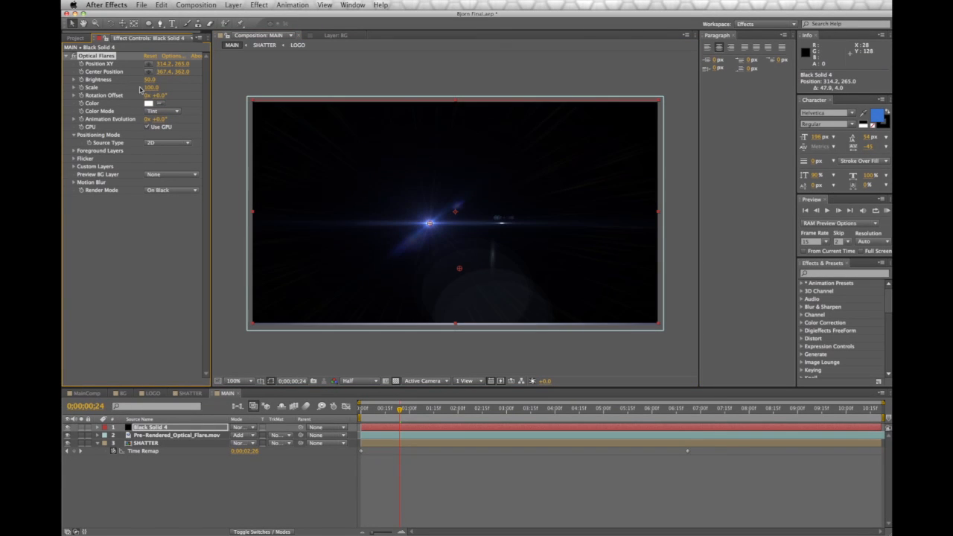
pyautogui.moveTo(430, 223)
pyautogui.mouseDown()
pyautogui.moveTo(458, 254)
pyautogui.moveTo(507, 214)
pyautogui.moveTo(533, 217)
pyautogui.moveTo(418, 218)
pyautogui.mouseUp()
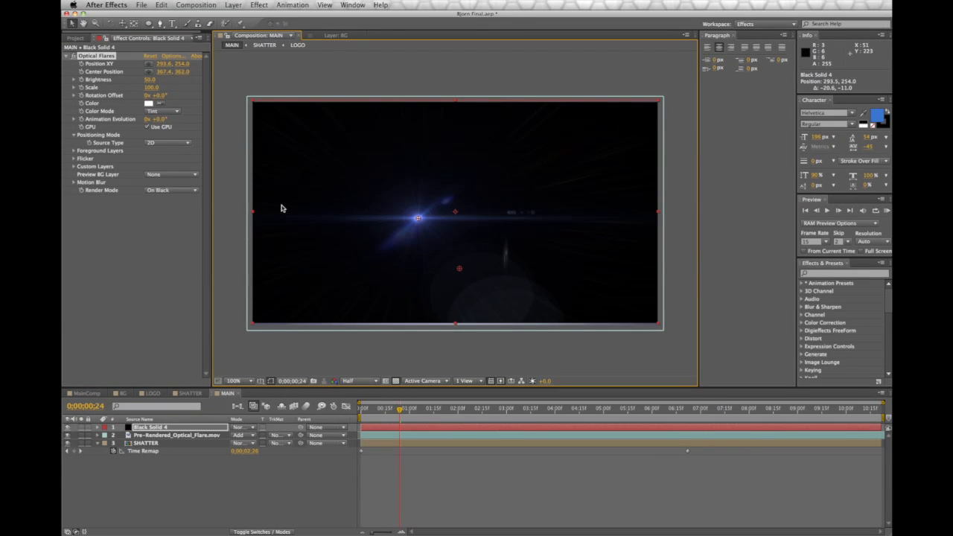
# Remove the Optical Flares effect and delete the black solid layer from MAIN
pyautogui.click(96, 56)
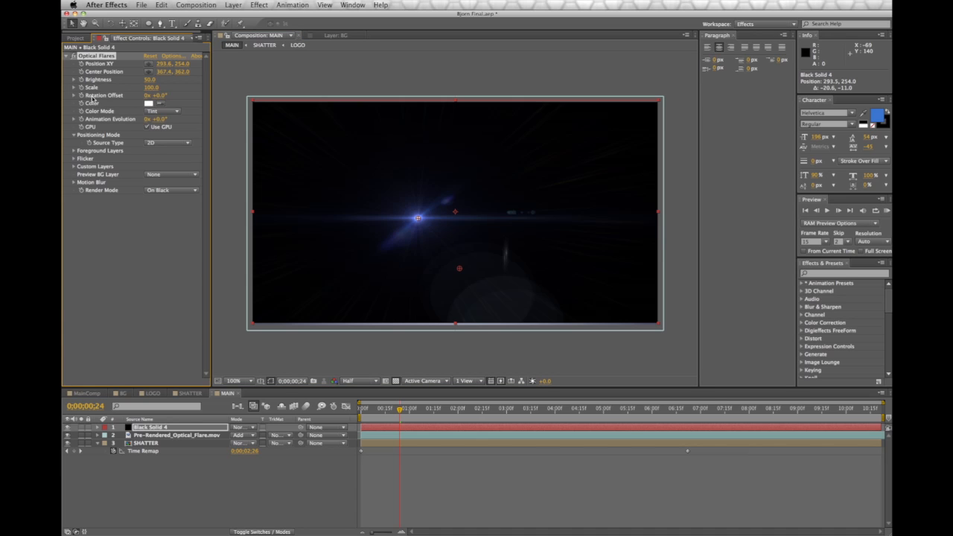
pyautogui.press('Delete')
pyautogui.click(153, 427)
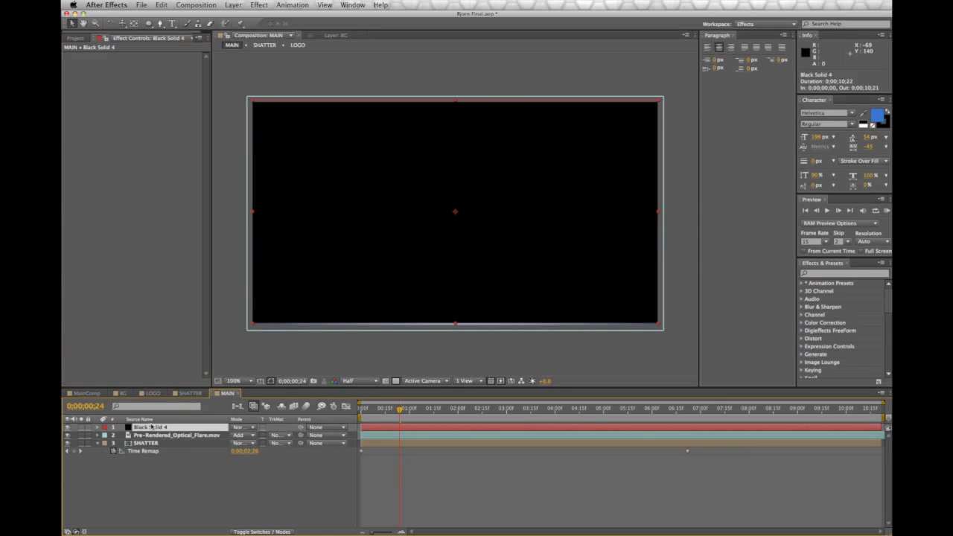
pyautogui.press('Delete')
# Scrub through MAIN, set its preview resolution to Full, and collapse the SHATTER layer's properties
pyautogui.moveTo(417, 415); pyautogui.dragTo(682, 434)
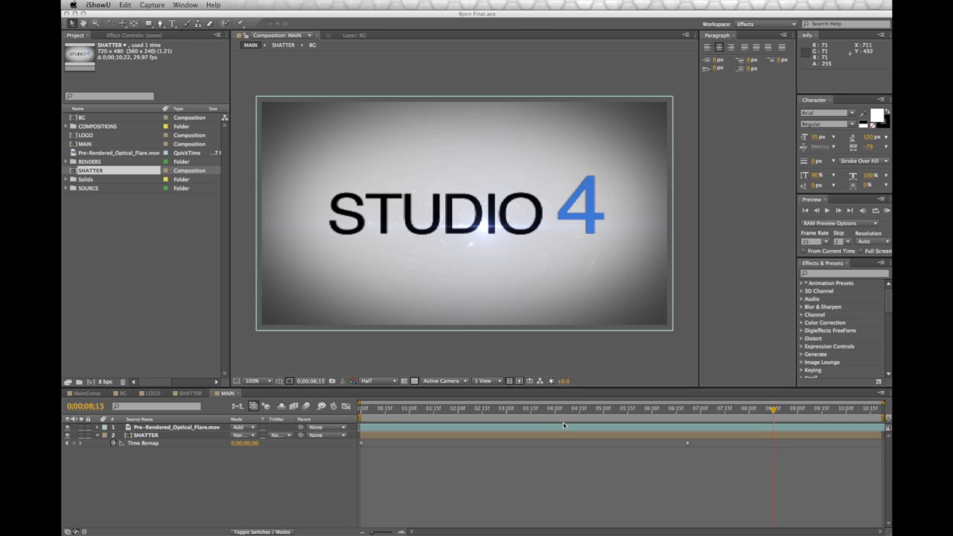
pyautogui.click(377, 384)
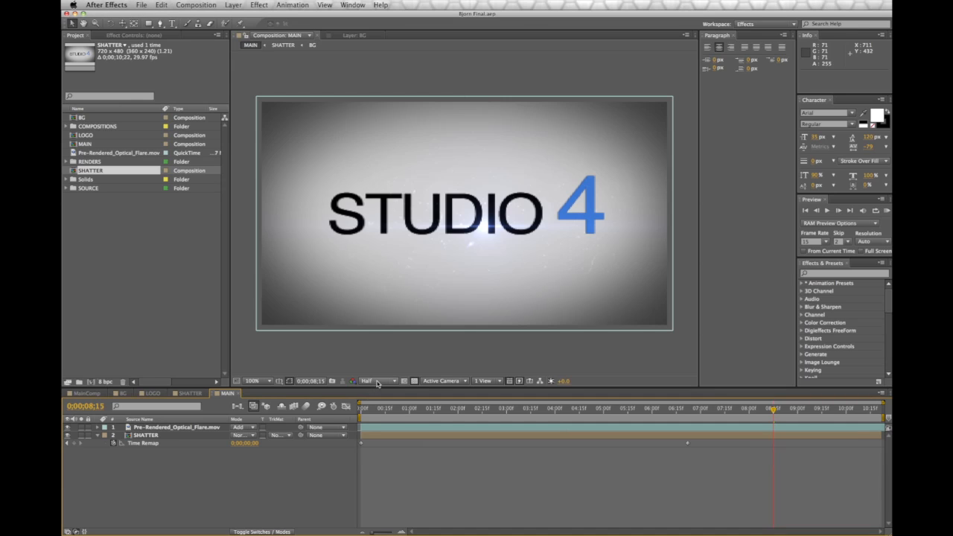
pyautogui.click(377, 382)
pyautogui.click(381, 402)
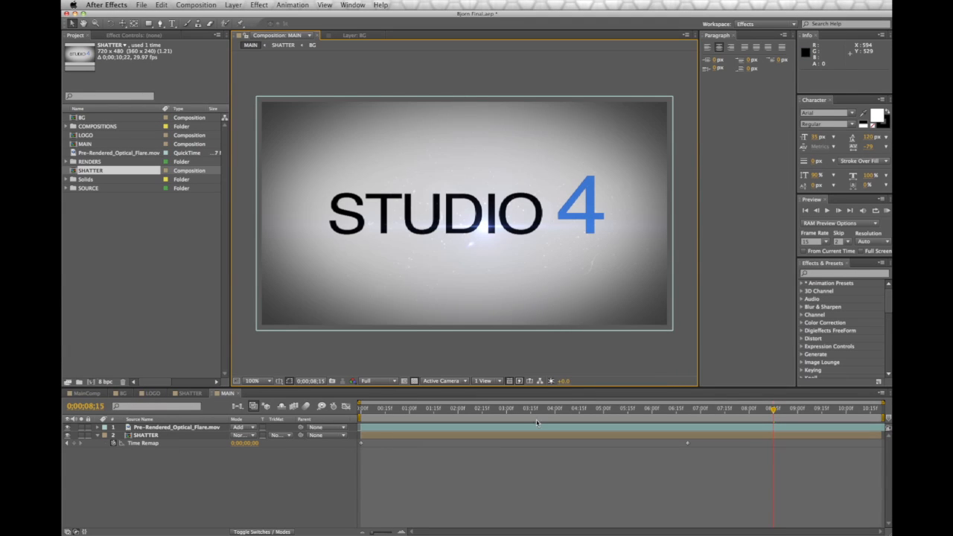
pyautogui.click(97, 435)
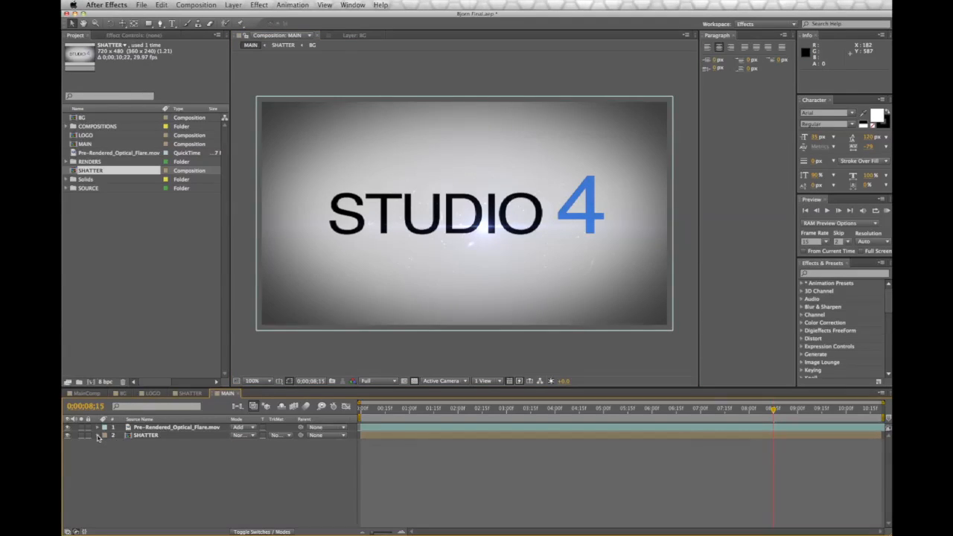
# Duplicate the LOGO layer in the SHATTER composition
pyautogui.click(191, 393)
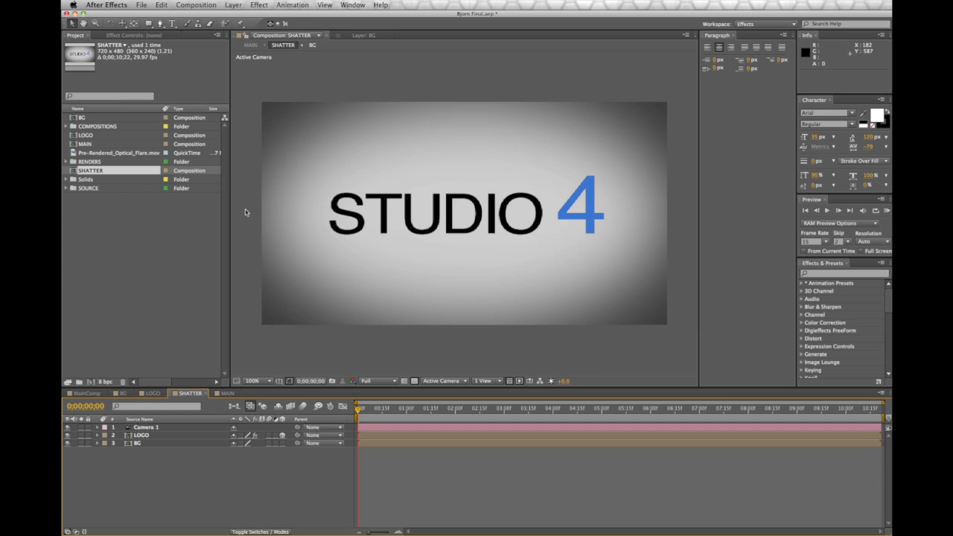
pyautogui.click(196, 4)
pyautogui.click(166, 446)
pyautogui.click(151, 438)
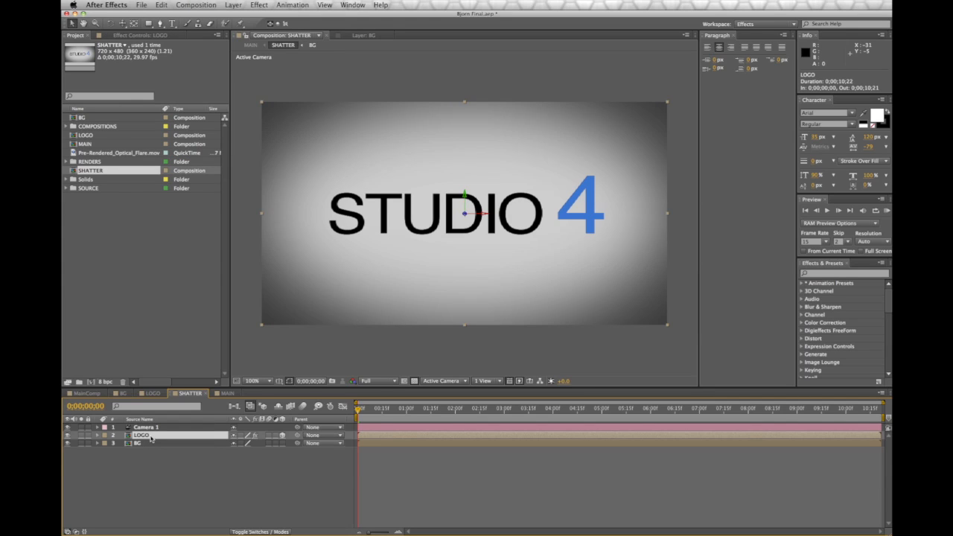
pyautogui.press('super+d')
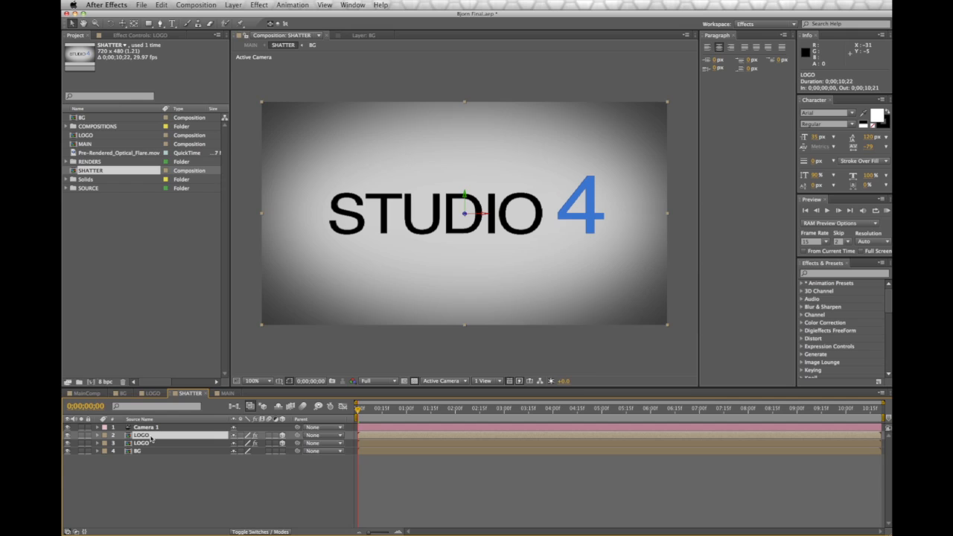
# Rename the lower LOGO copy in SHATTER as Shadow
pyautogui.click(151, 443)
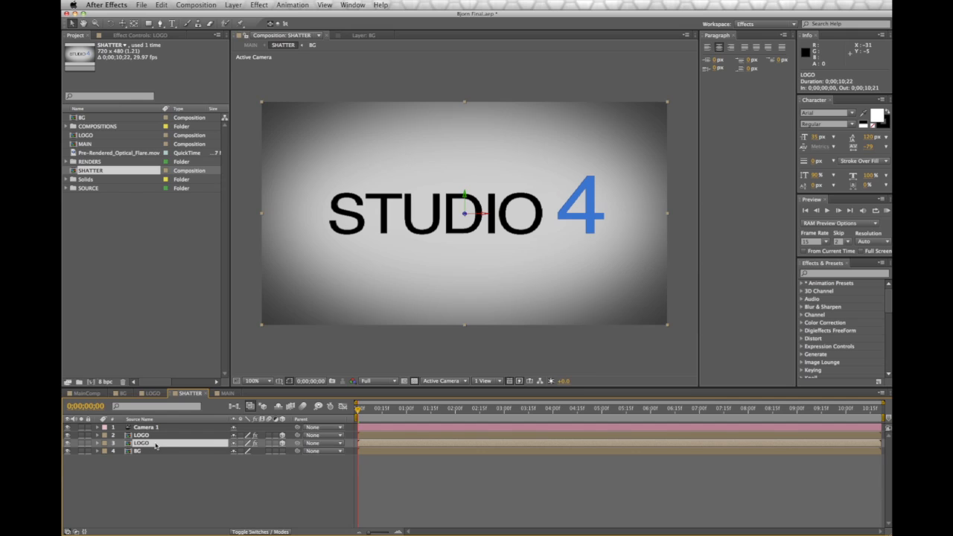
pyautogui.click(160, 5)
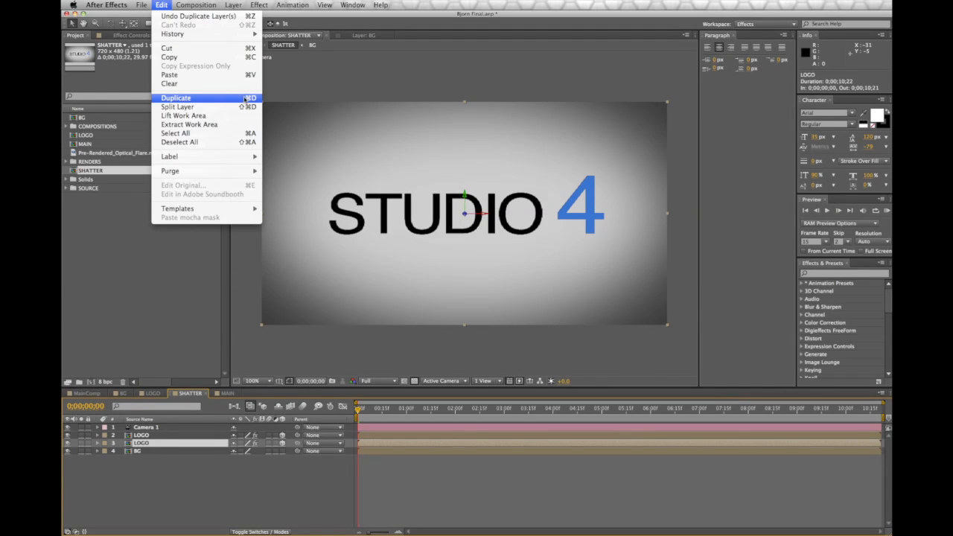
pyautogui.click(224, 508)
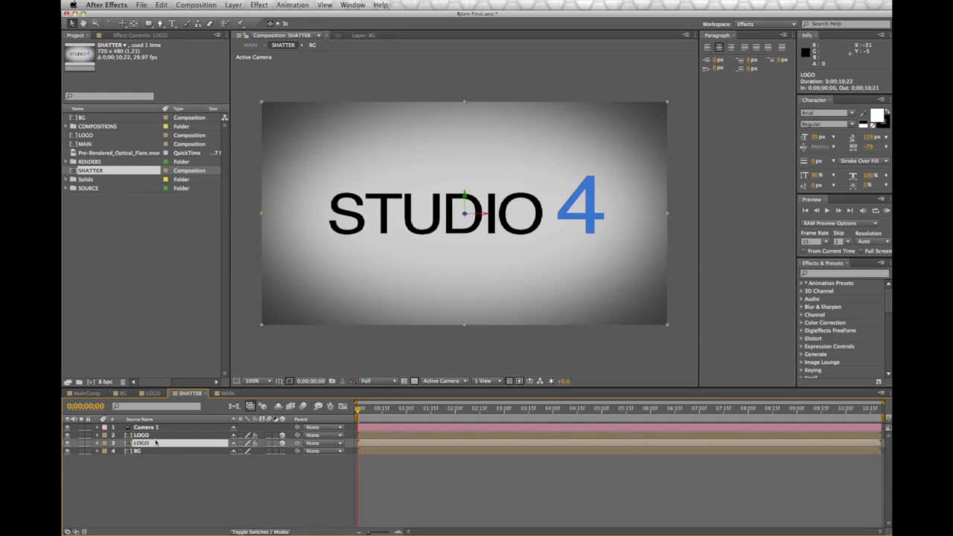
pyautogui.press('Return')
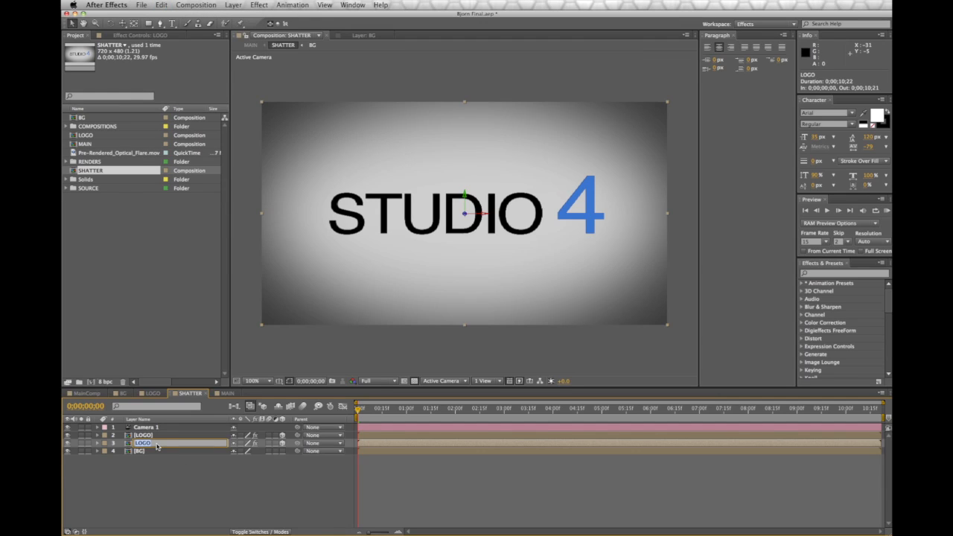
pyautogui.write('Shadow')
pyautogui.press('Return')
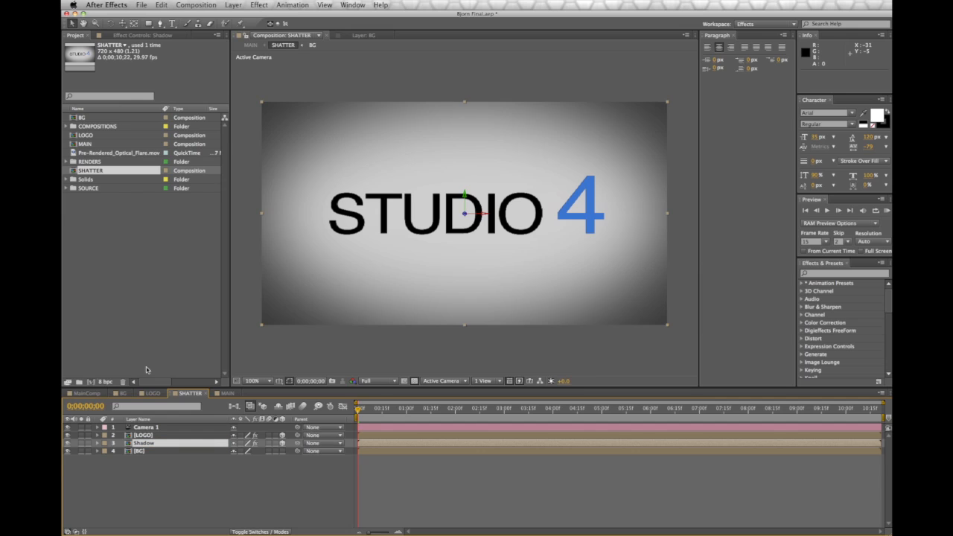
# Collapse the Shadow layer's Shatter settings and apply the Tint color correction effect to it
pyautogui.click(129, 34)
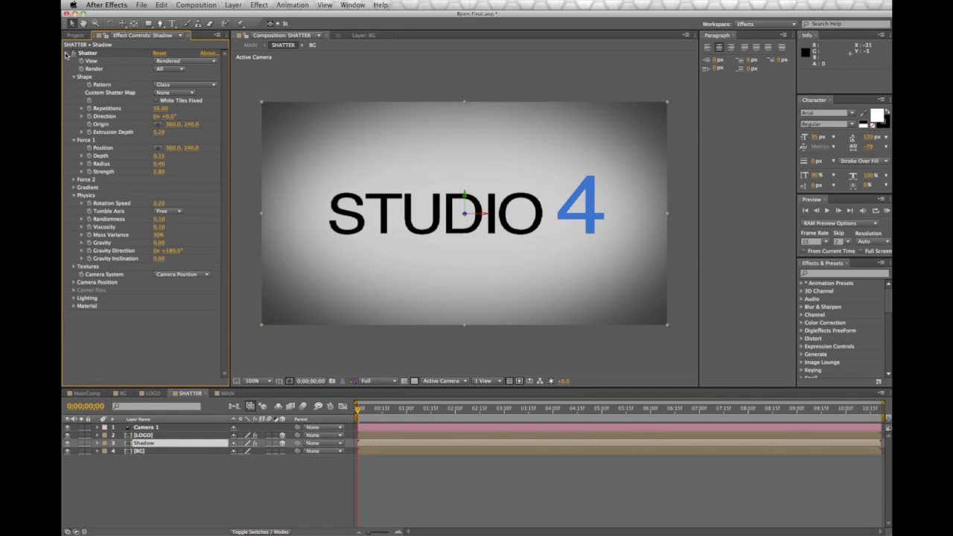
pyautogui.click(65, 53)
pyautogui.click(259, 5)
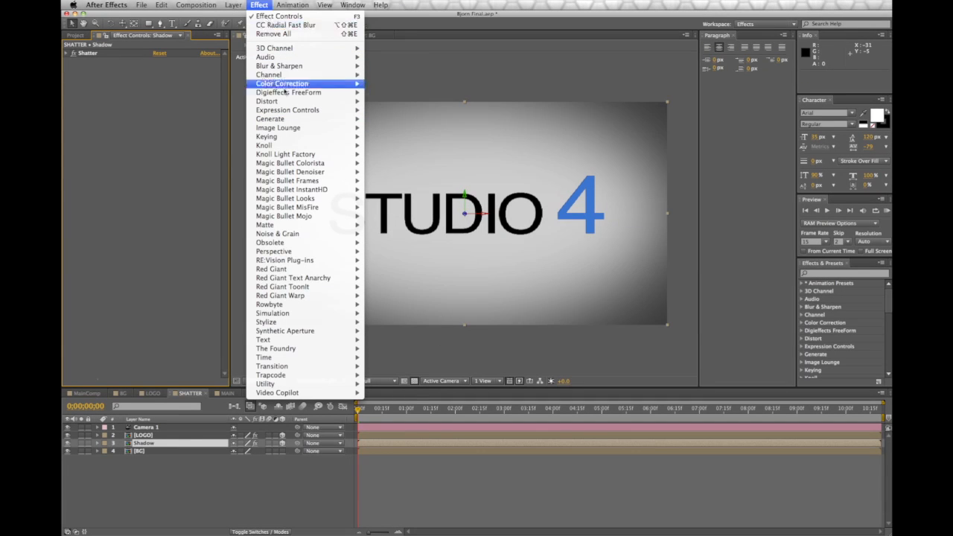
pyautogui.moveTo(288, 85)
pyautogui.click(417, 330)
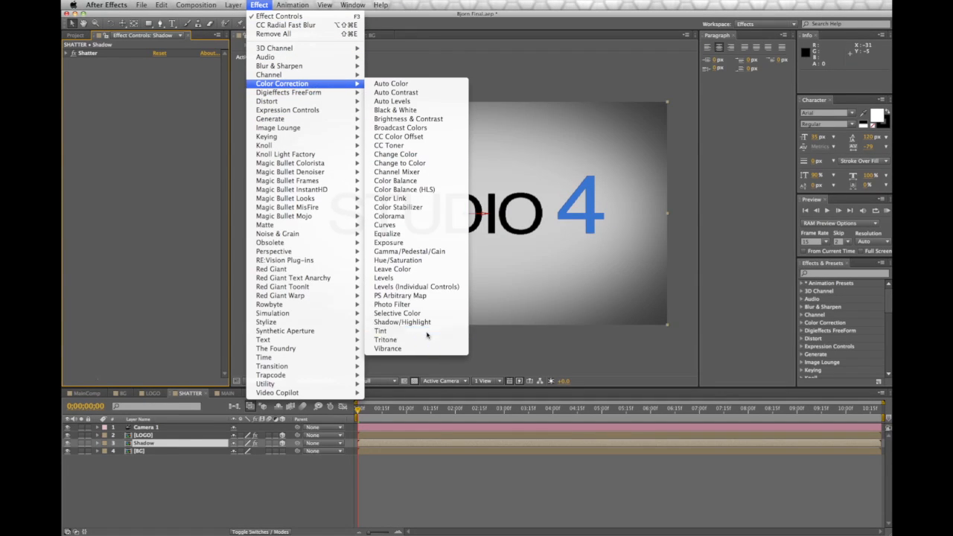
# Hide the LOGO layer, set Map White To in Shadow's Tint effect to black, and show LOGO again
pyautogui.click(141, 436)
pyautogui.click(67, 436)
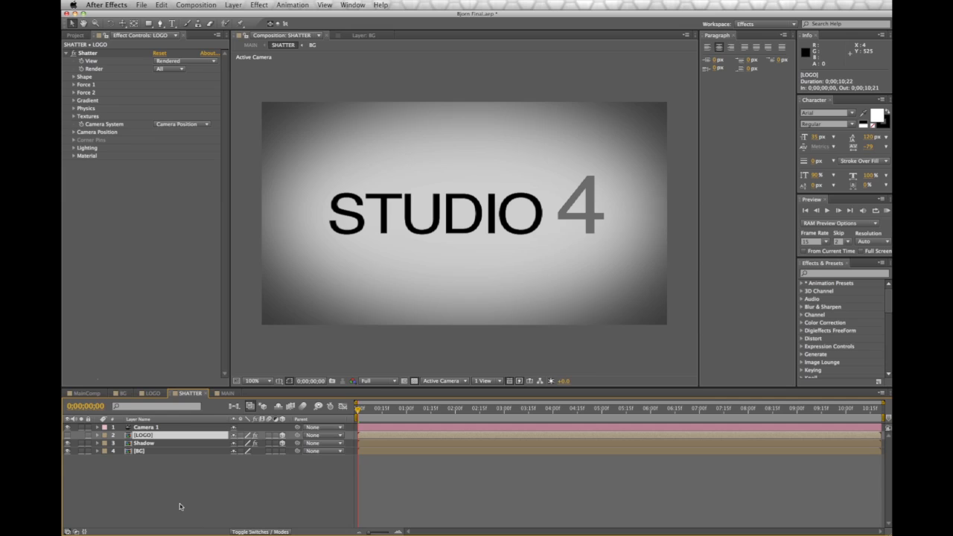
pyautogui.click(148, 444)
pyautogui.click(67, 436)
pyautogui.click(68, 436)
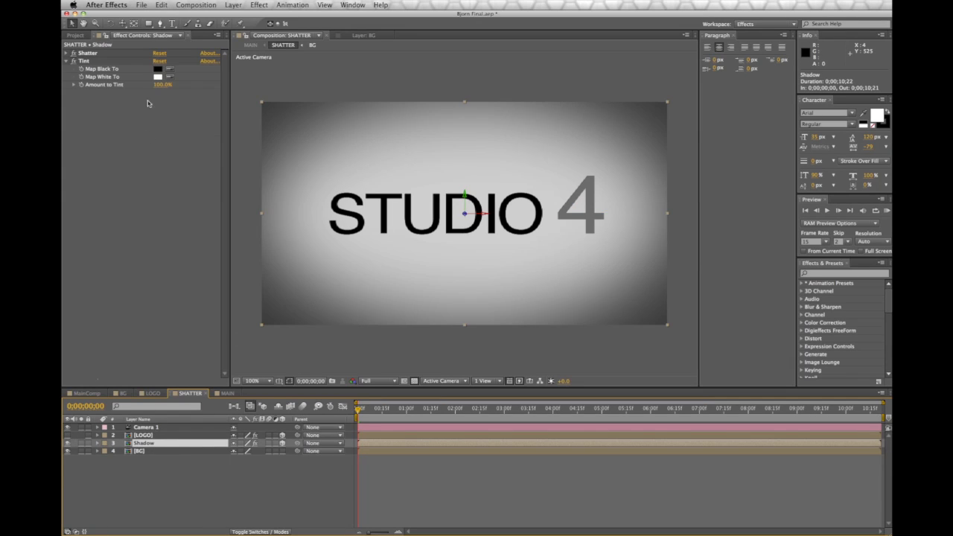
pyautogui.click(158, 77)
pyautogui.moveTo(456, 320); pyautogui.dragTo(448, 437)
pyautogui.click(641, 322)
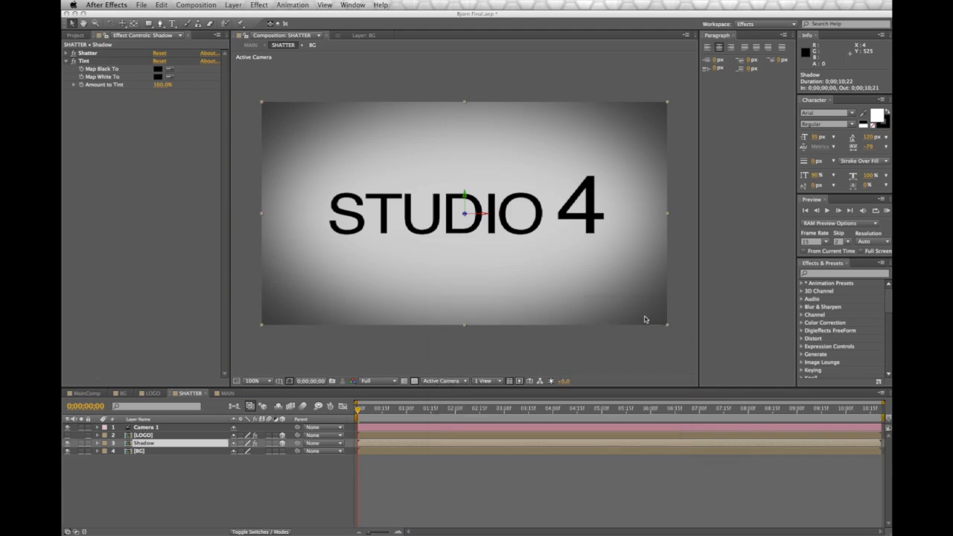
pyautogui.click(137, 443)
pyautogui.click(67, 439)
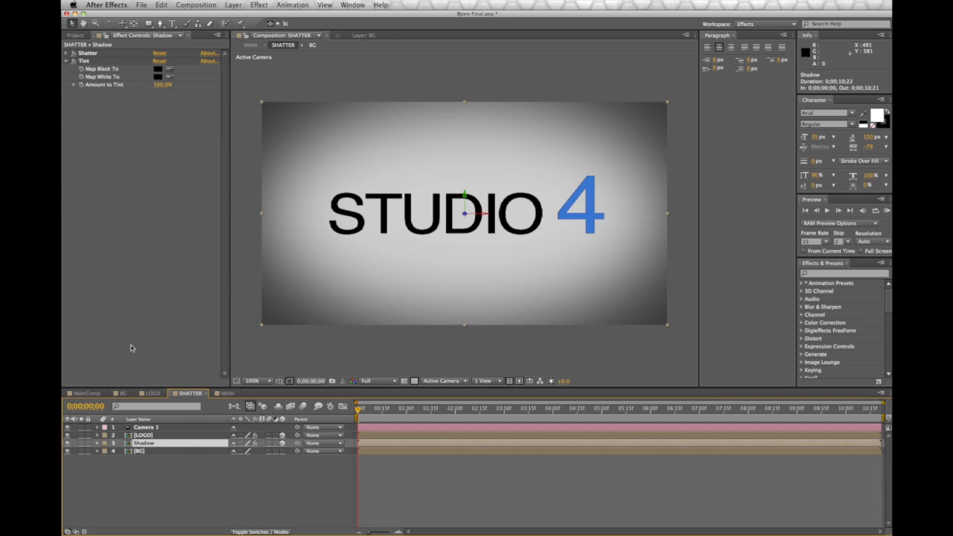
# Apply CC Radial Fast Blur to the Shadow layer and set its Amount to 45
pyautogui.click(260, 5)
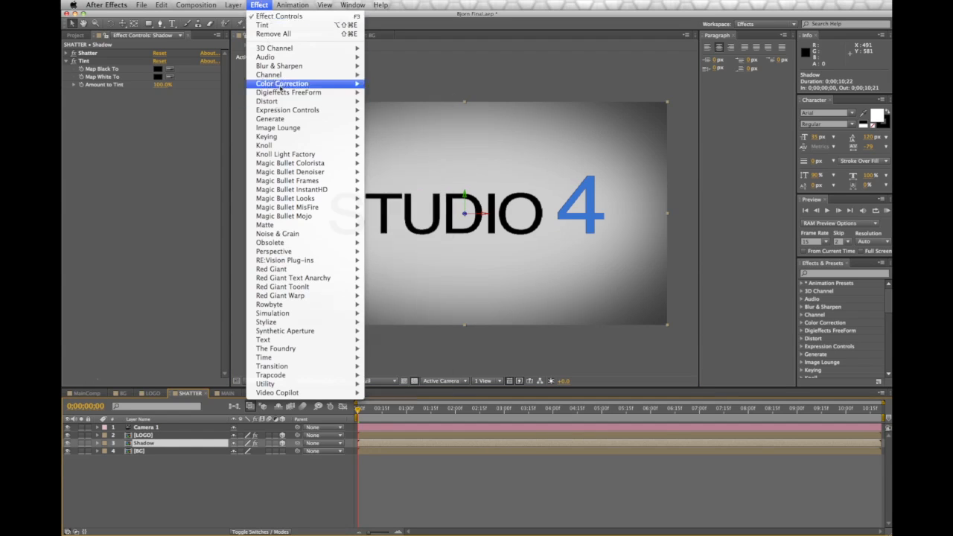
pyautogui.moveTo(342, 67)
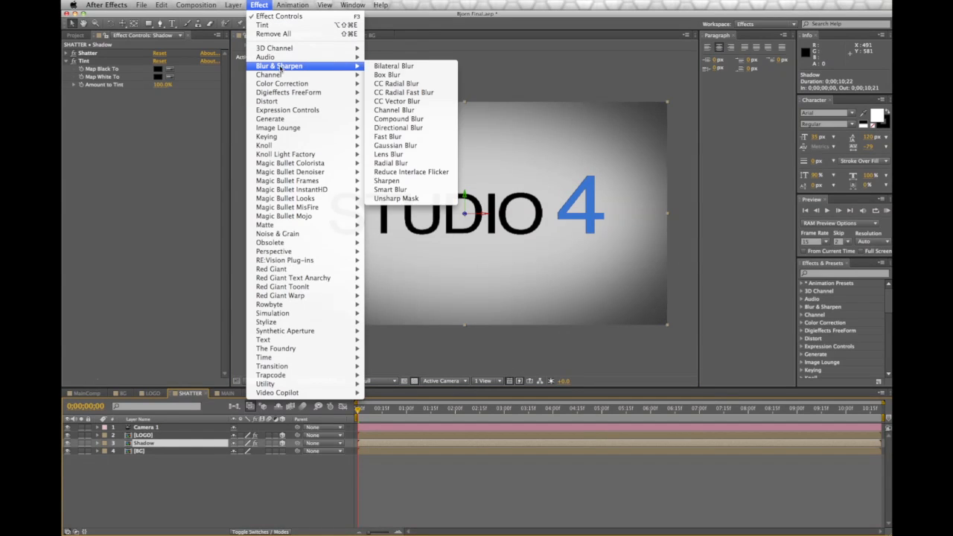
pyautogui.click(402, 92)
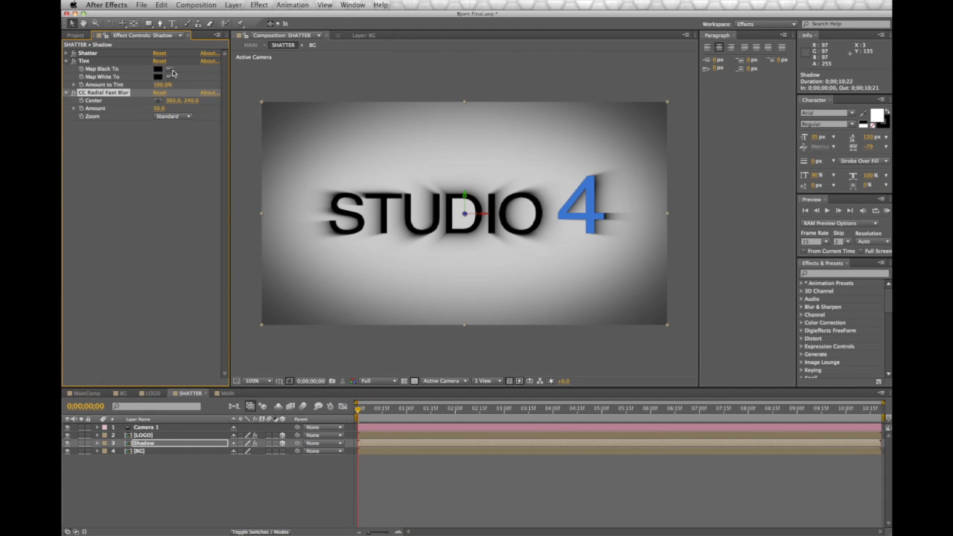
pyautogui.moveTo(161, 109); pyautogui.dragTo(195, 110)
# Move the radial blur's Center above the logo to about 356, 142 so the shadow falls downward
pyautogui.click(158, 99)
pyautogui.click(473, 170)
pyautogui.moveTo(474, 172); pyautogui.dragTo(460, 170)
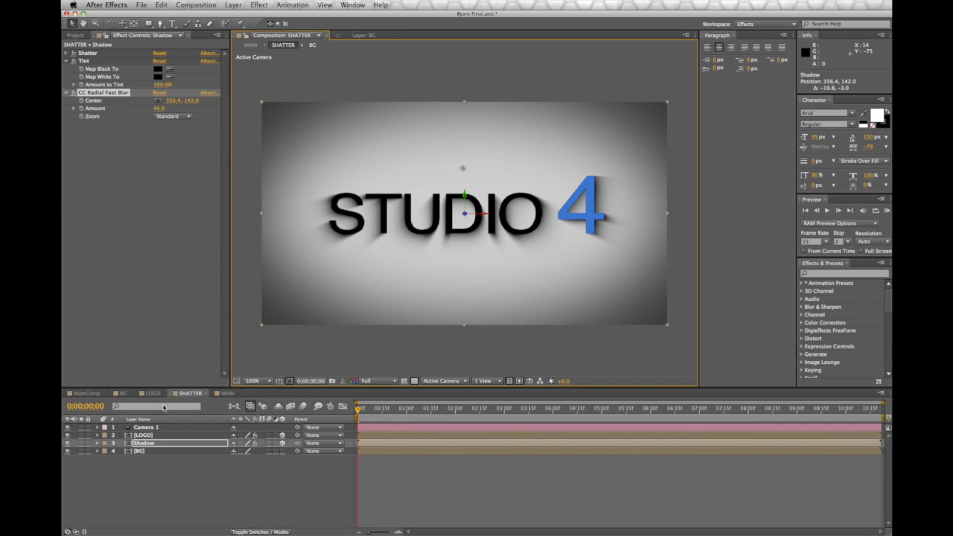
# Duplicate the Shadow layer and reduce the copy's CC Radial Fast Blur Amount to 5 for a tighter shadow
pyautogui.click(150, 444)
pyautogui.press('super+d')
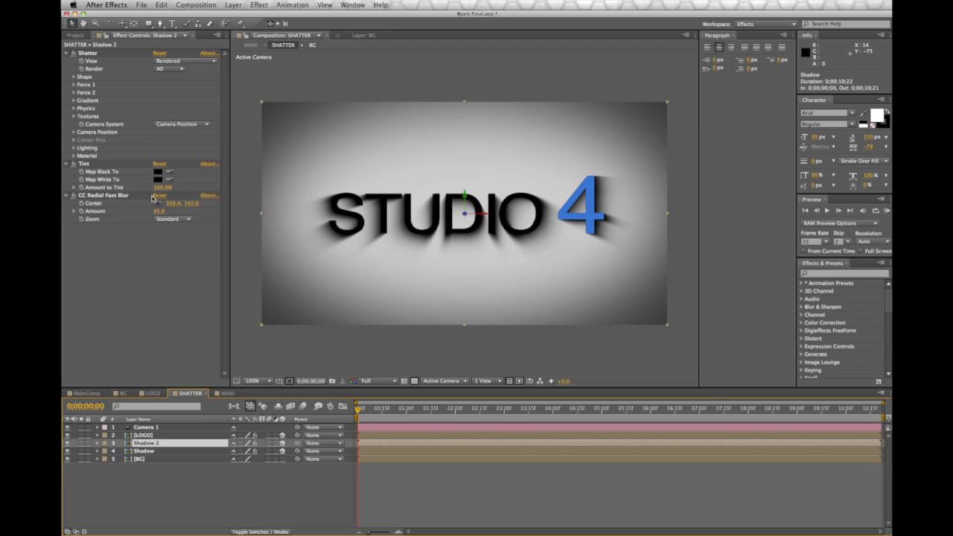
pyautogui.moveTo(160, 212); pyautogui.dragTo(144, 215)
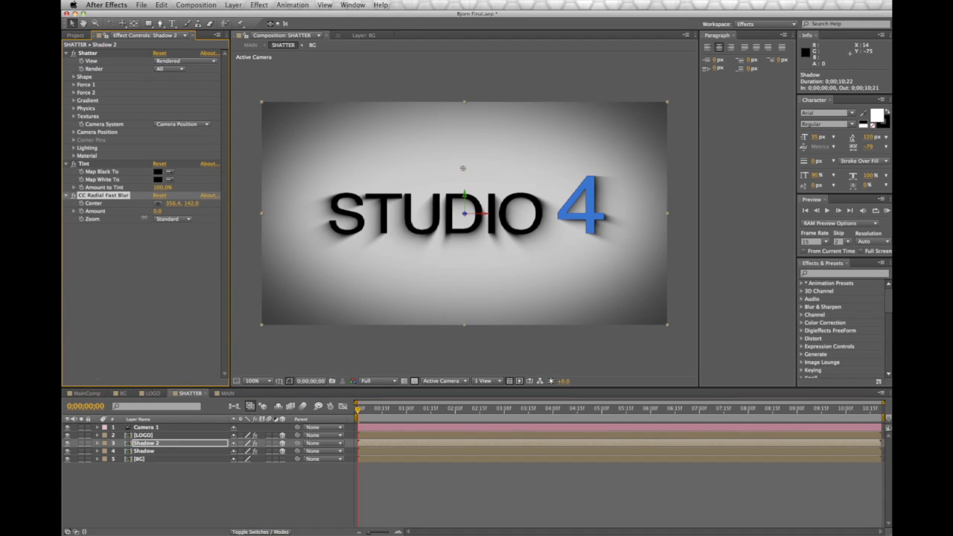
pyautogui.scroll(3, 557, 178)
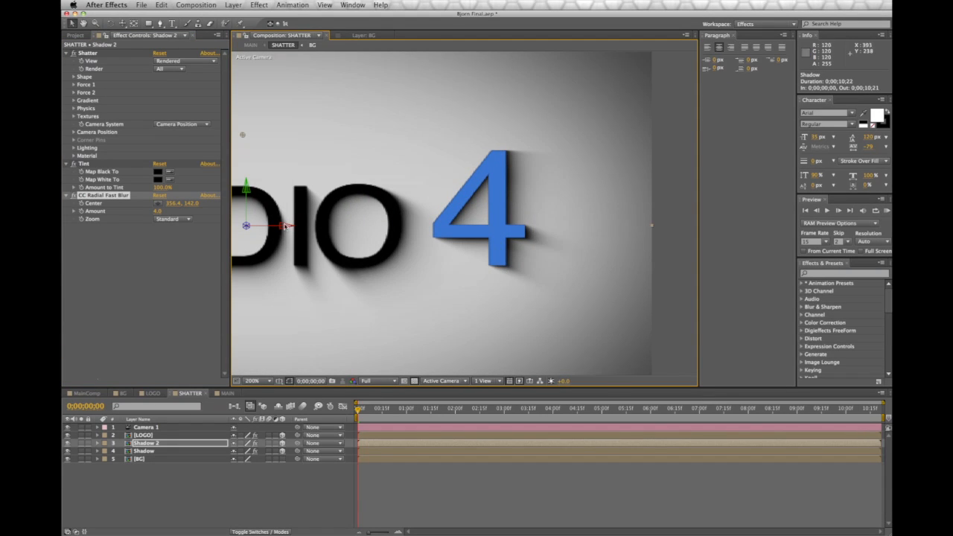
pyautogui.moveTo(157, 212); pyautogui.dragTo(157, 212)
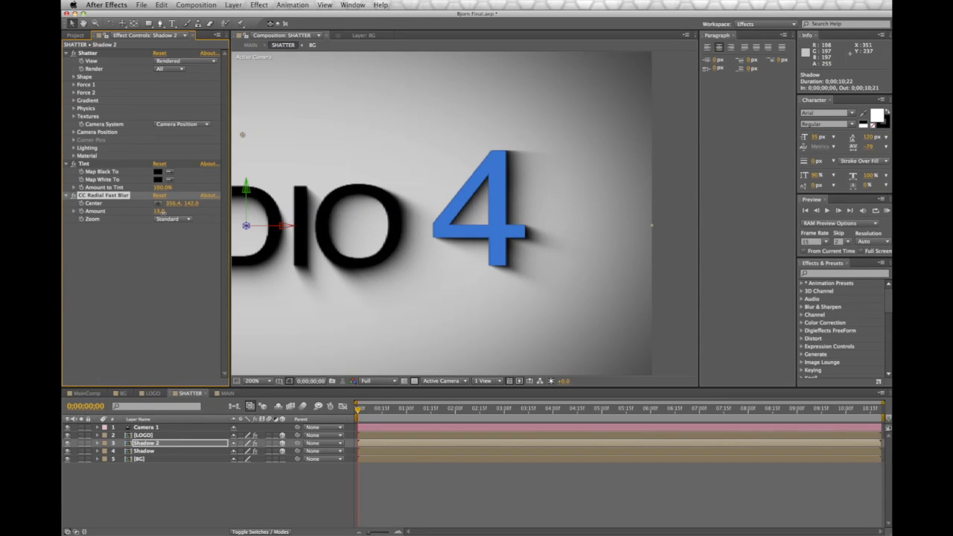
pyautogui.moveTo(157, 212); pyautogui.dragTo(155, 212)
pyautogui.scroll(-3, 536, 227)
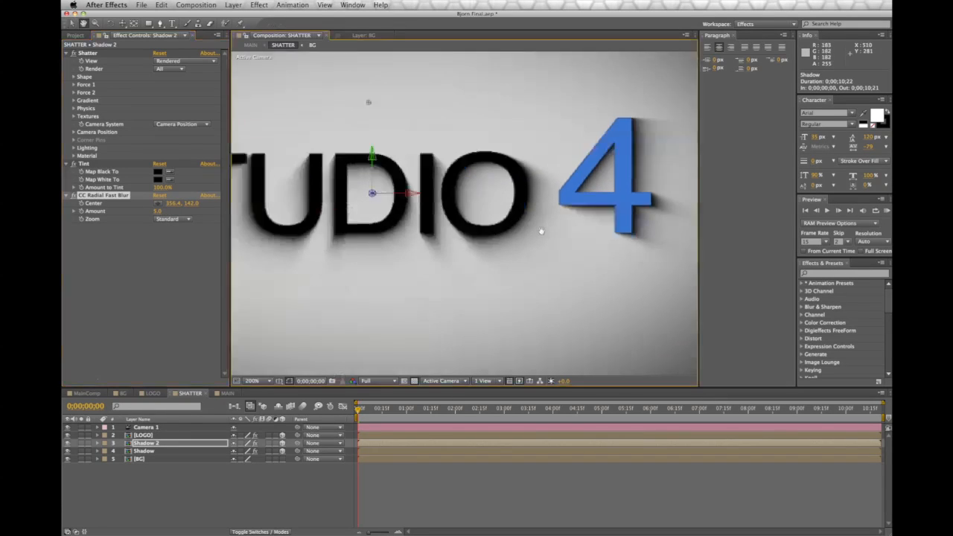
# Set the original Shadow layer's CC Radial Fast Blur Amount to 52 and inspect the logo in the MAIN composition
pyautogui.click(169, 452)
pyautogui.moveTo(158, 114); pyautogui.dragTo(162, 110)
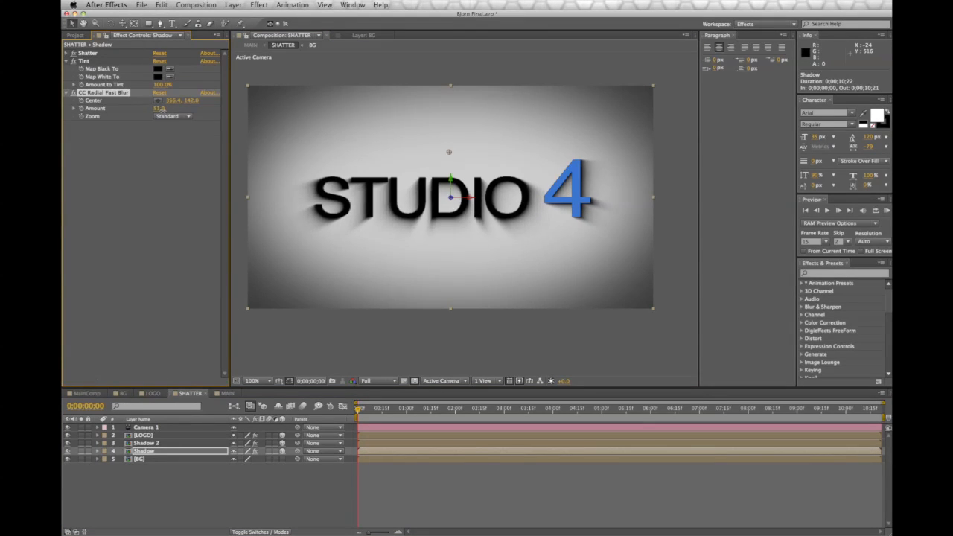
pyautogui.click(246, 356)
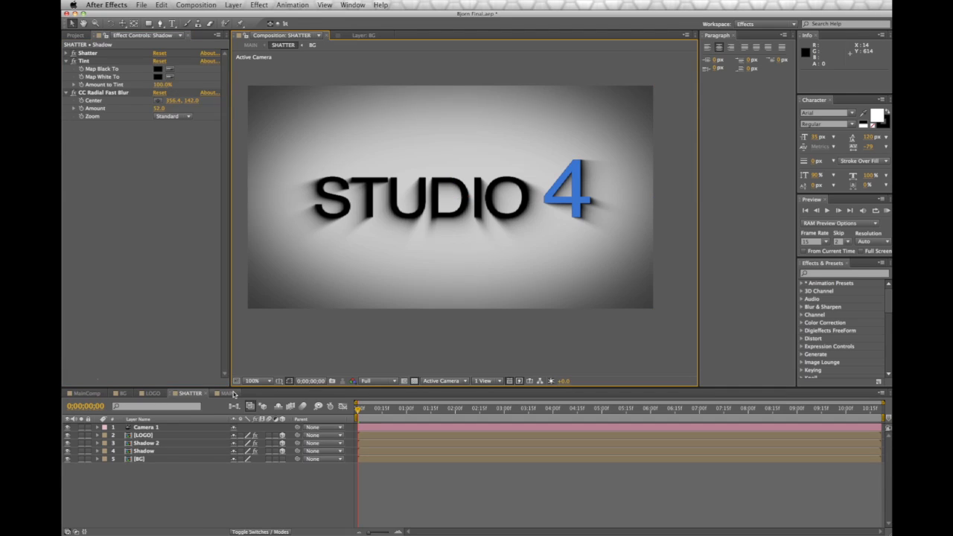
pyautogui.click(228, 393)
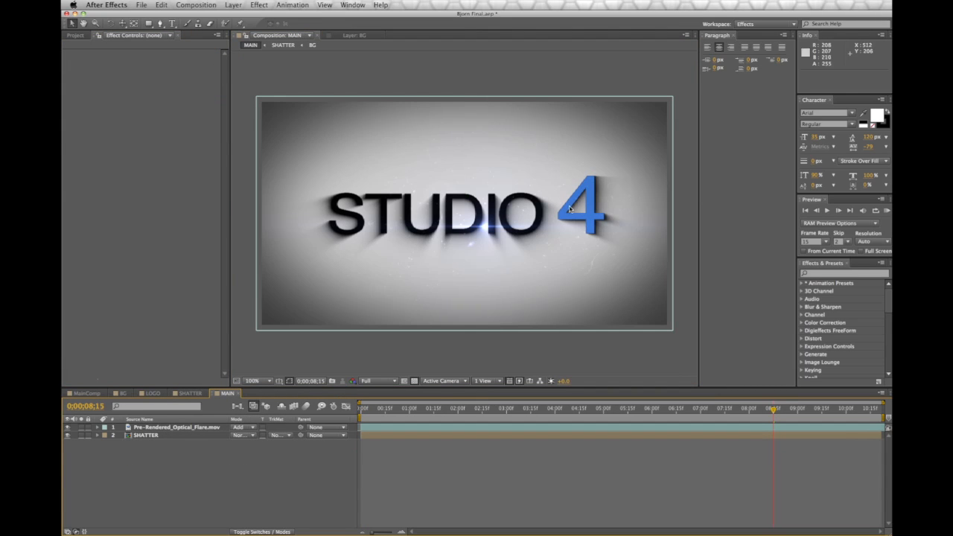
pyautogui.scroll(1, 493, 234)
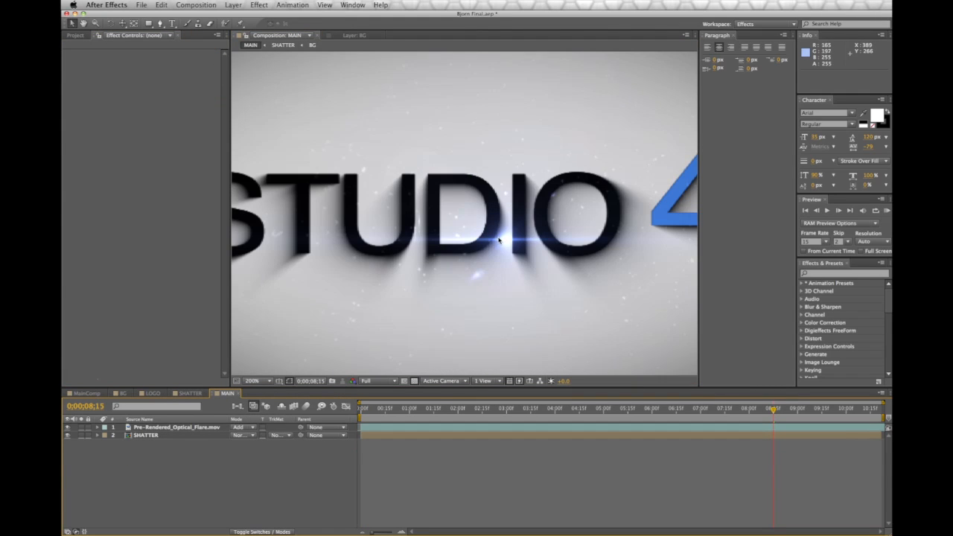
pyautogui.scroll(-1, 501, 241)
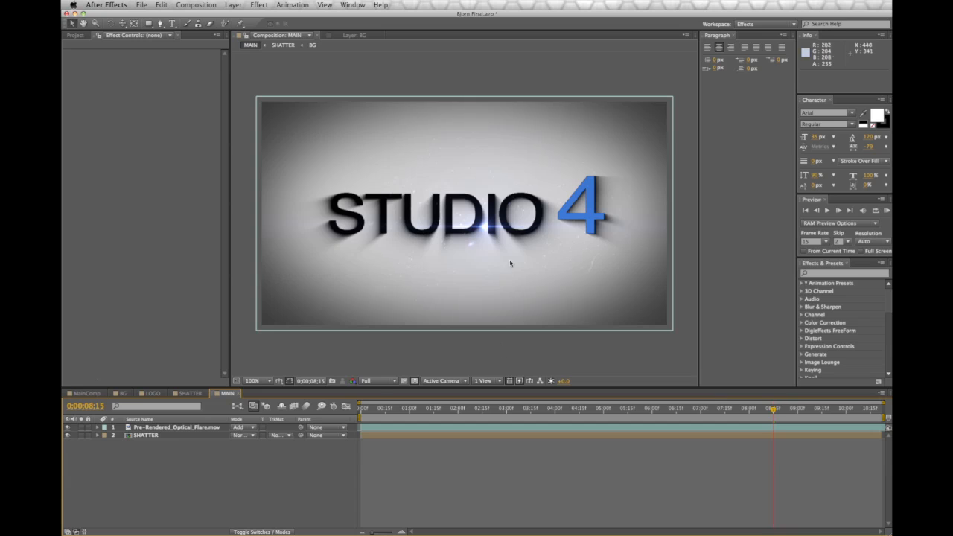
# Raise the CC Radial Fast Blur Amount of the original Shadow layer in SHATTER further to lengthen its shadow streaks
pyautogui.click(190, 393)
pyautogui.click(154, 453)
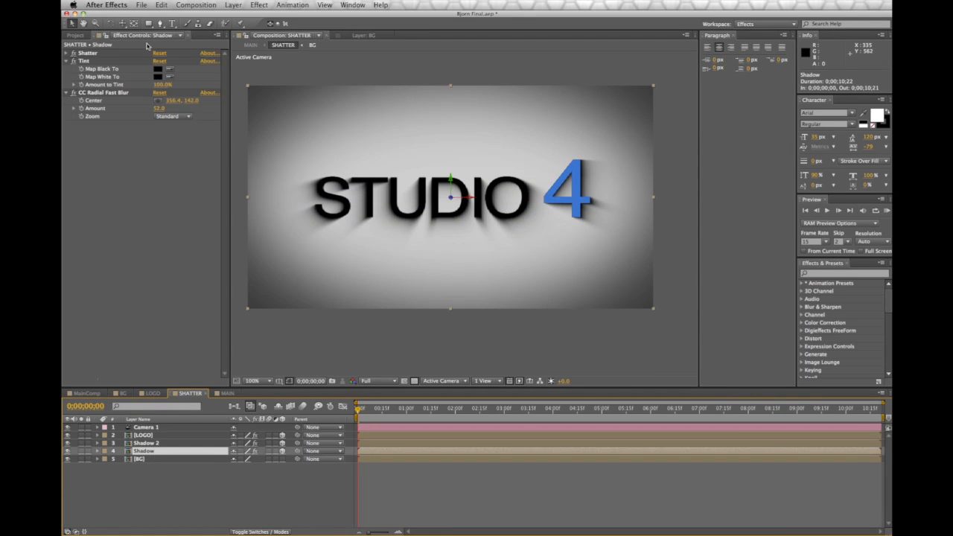
pyautogui.moveTo(160, 110); pyautogui.dragTo(168, 109)
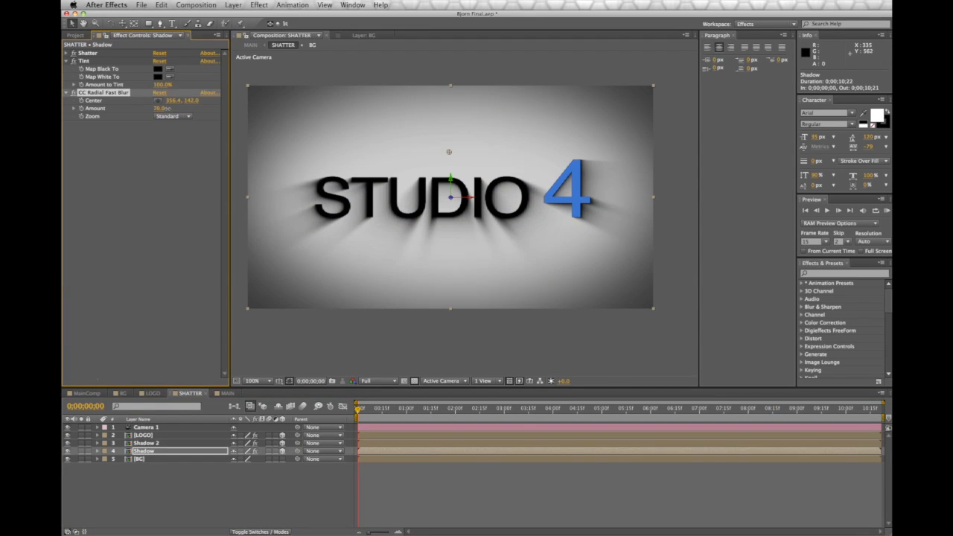
# Preview frames of the MAIN composition from about 2 to 8 seconds to examine the shadows as the pieces assemble into the logo
pyautogui.click(227, 393)
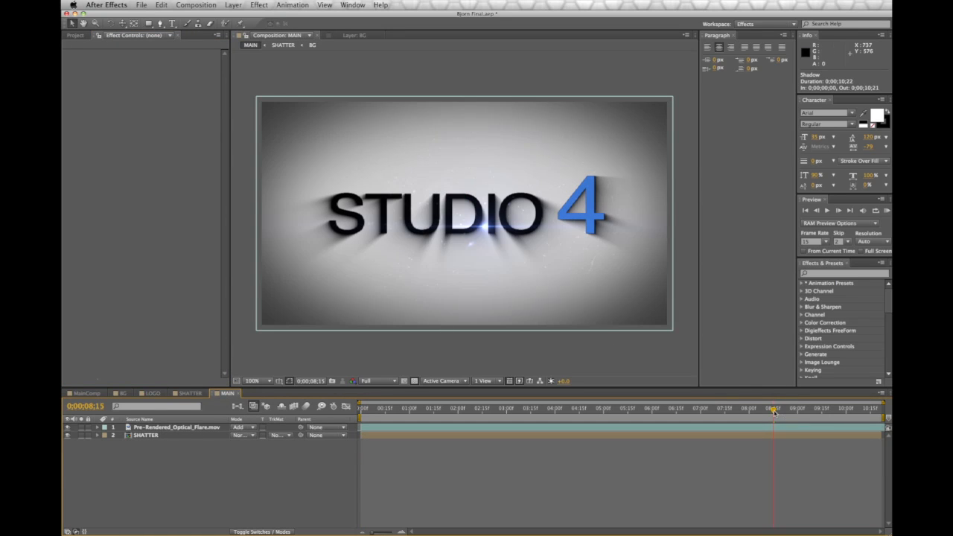
pyautogui.click(470, 414)
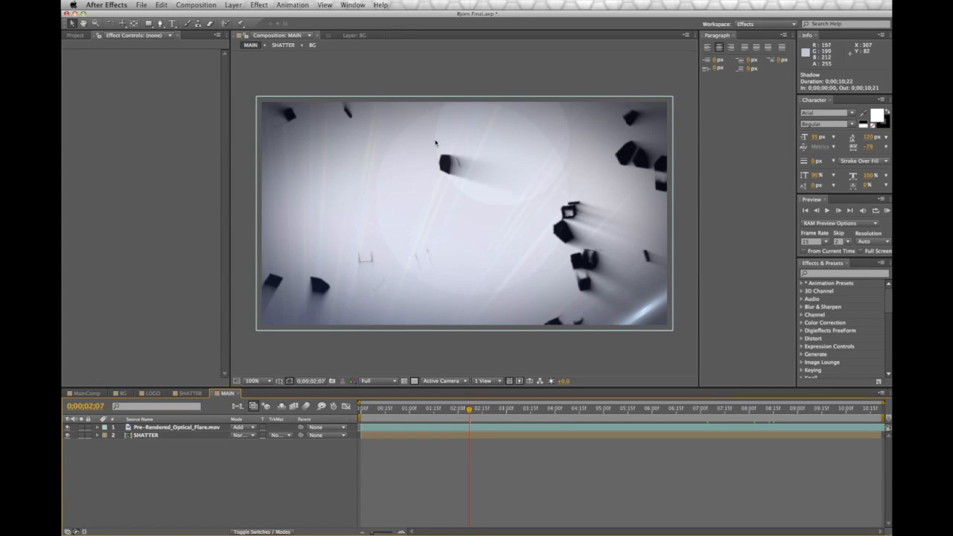
pyautogui.moveTo(472, 412); pyautogui.dragTo(535, 414)
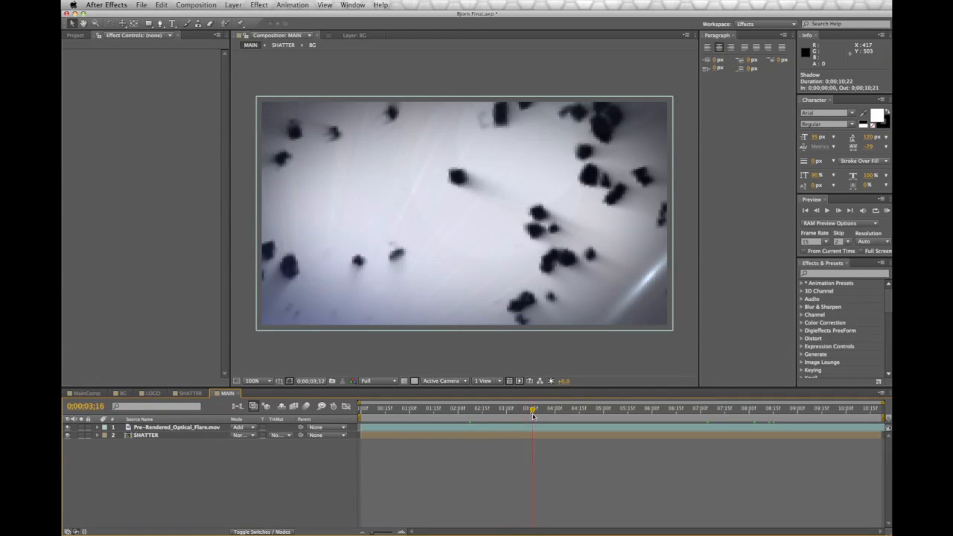
pyautogui.click(564, 411)
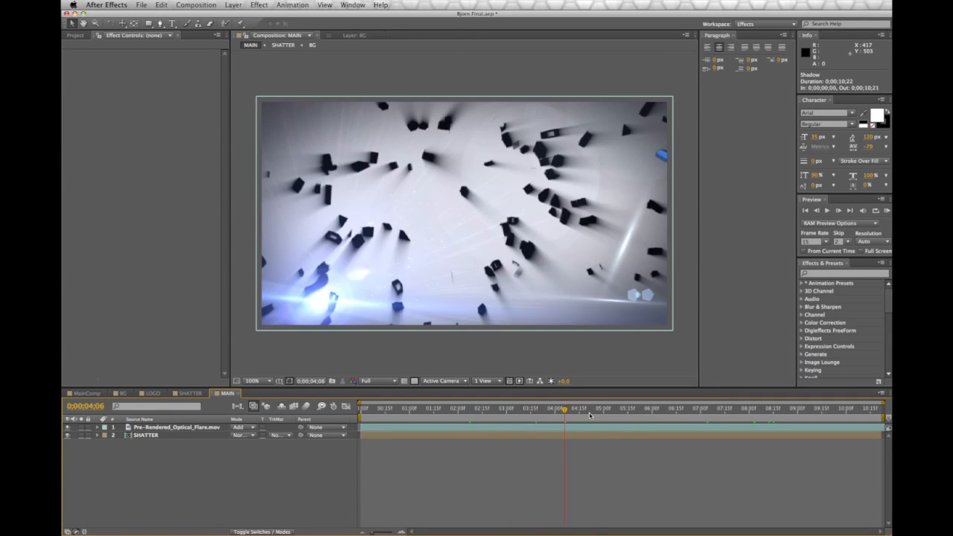
pyautogui.click(613, 412)
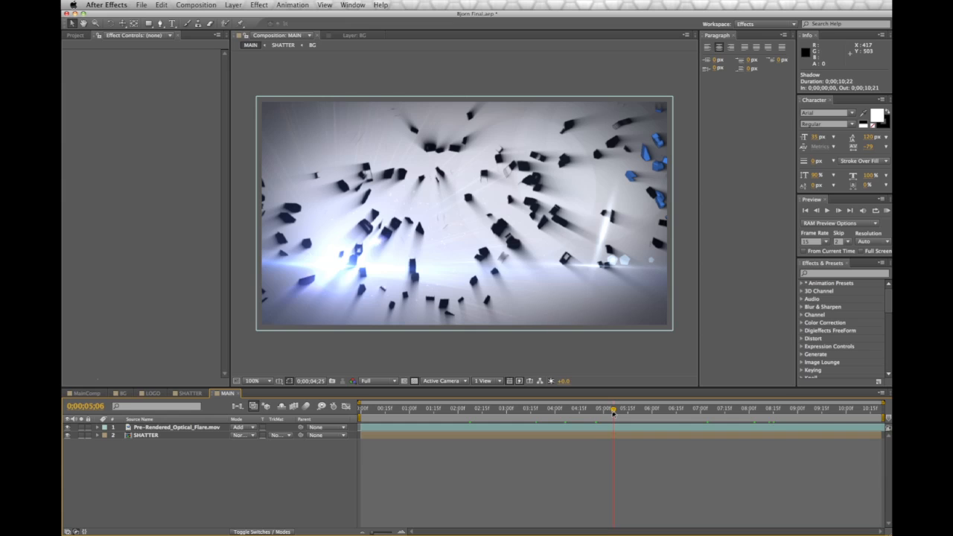
pyautogui.click(631, 411)
pyautogui.moveTo(632, 410); pyautogui.dragTo(644, 410)
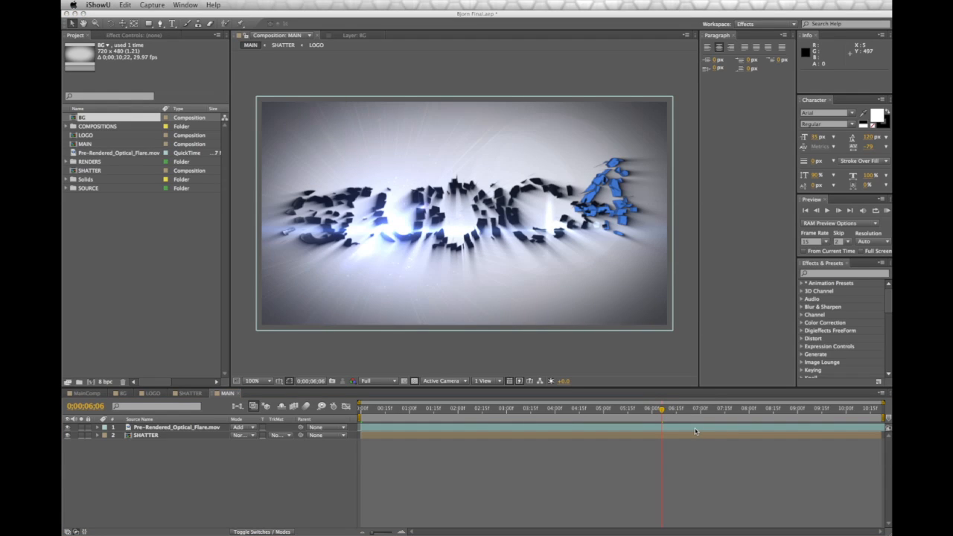
pyautogui.click(662, 412)
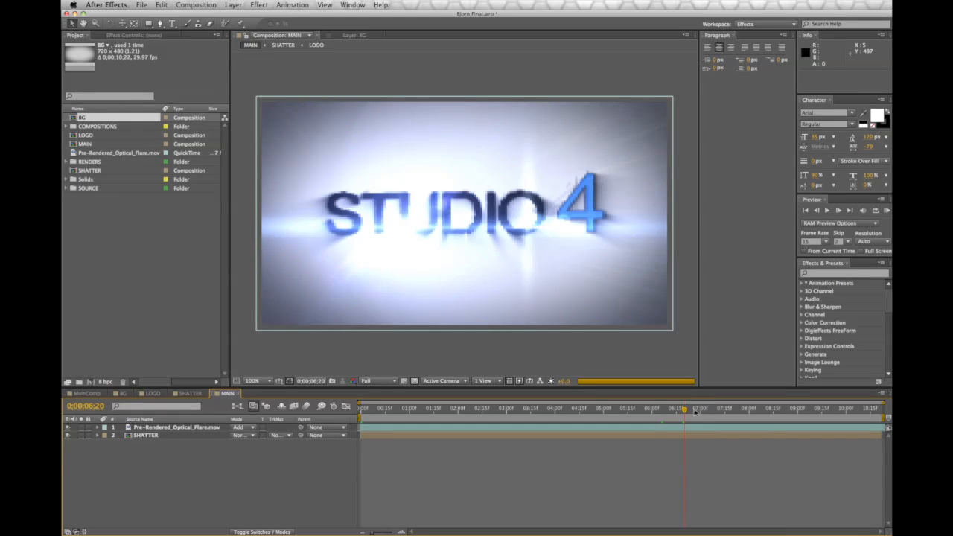
pyautogui.moveTo(698, 411); pyautogui.dragTo(743, 411)
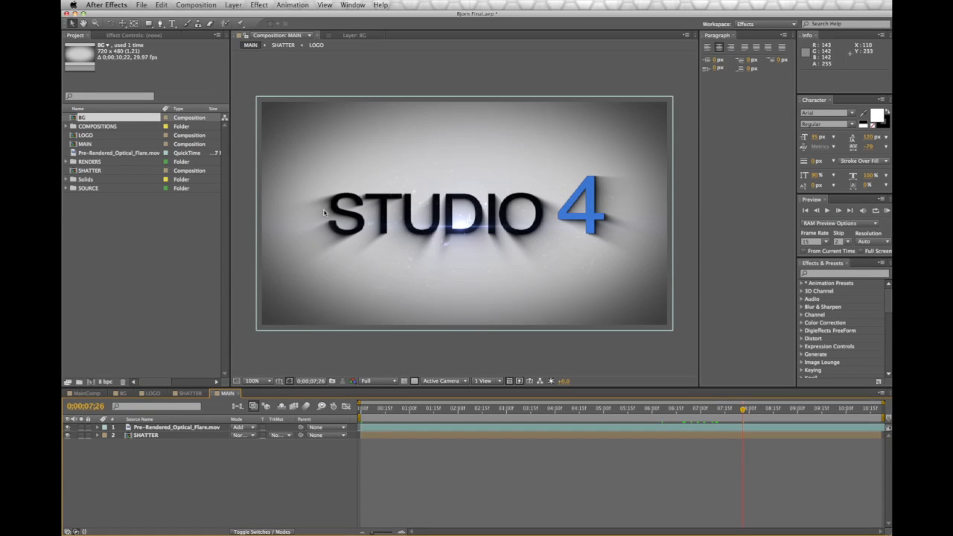
pyautogui.moveTo(739, 412); pyautogui.dragTo(731, 411)
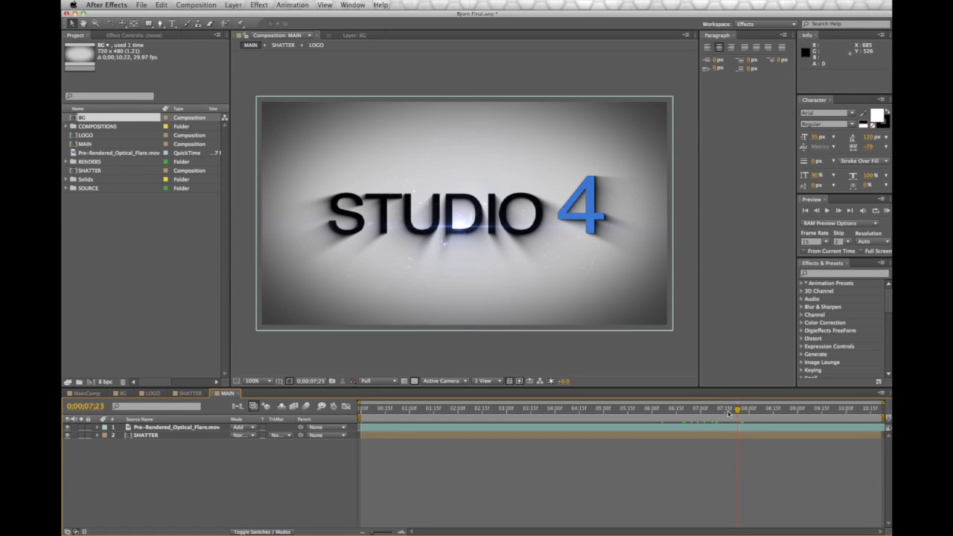
# Delete the BG layer from SHATTER and add the BG composition to MAIN as the bottom layer beneath SHATTER
pyautogui.click(190, 393)
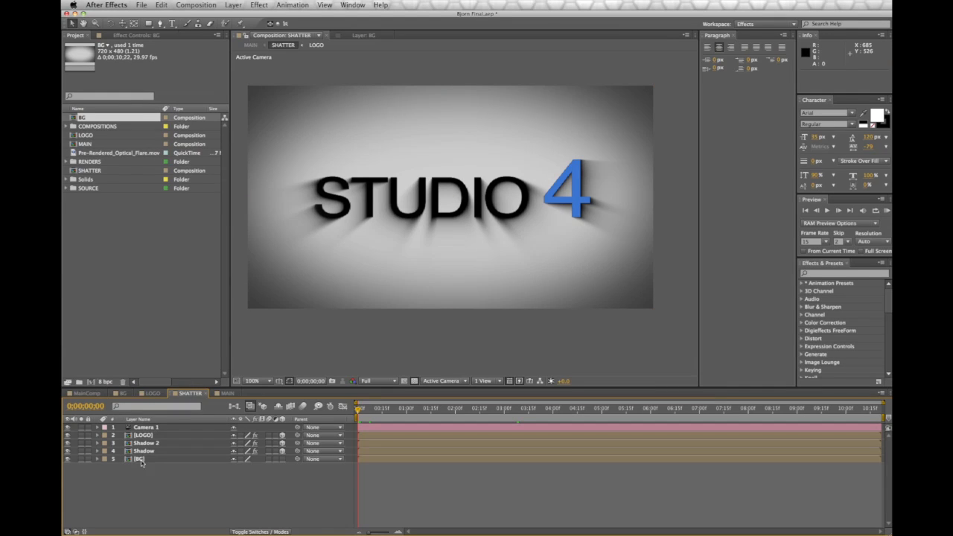
pyautogui.click(141, 461)
pyautogui.press('Delete')
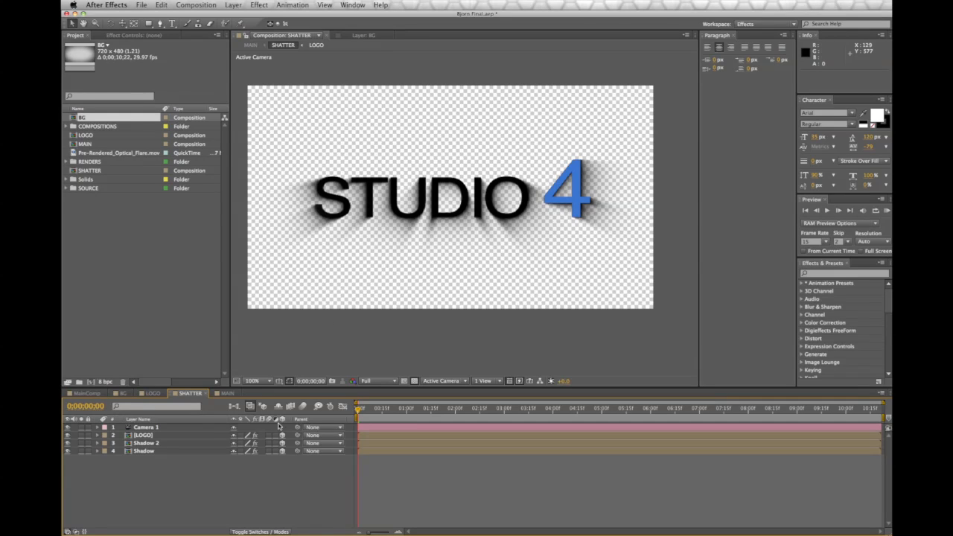
pyautogui.click(222, 393)
pyautogui.moveTo(102, 118); pyautogui.dragTo(178, 462)
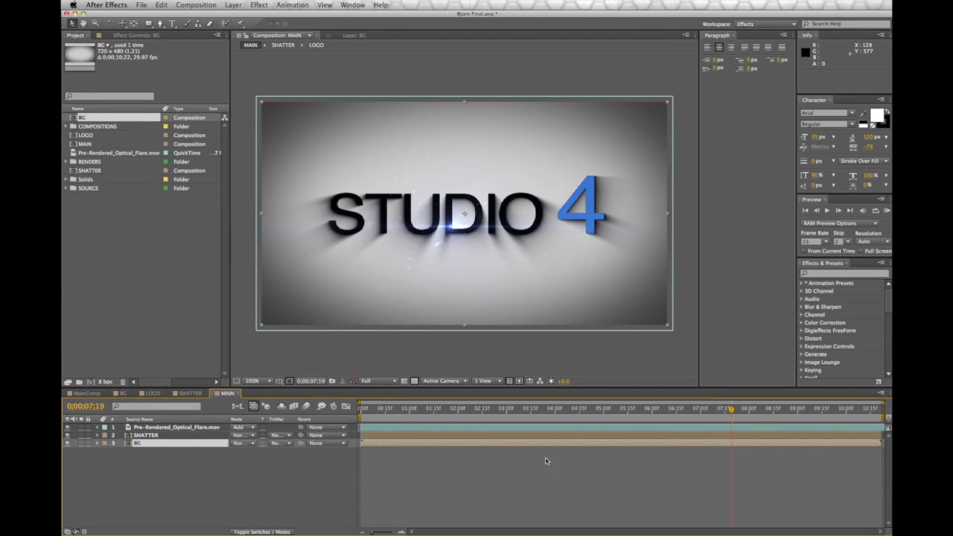
# Apply CC Light Sweep to the SHATTER layer in MAIN and move its Center horizontally across the logo to test the sweep
pyautogui.click(158, 437)
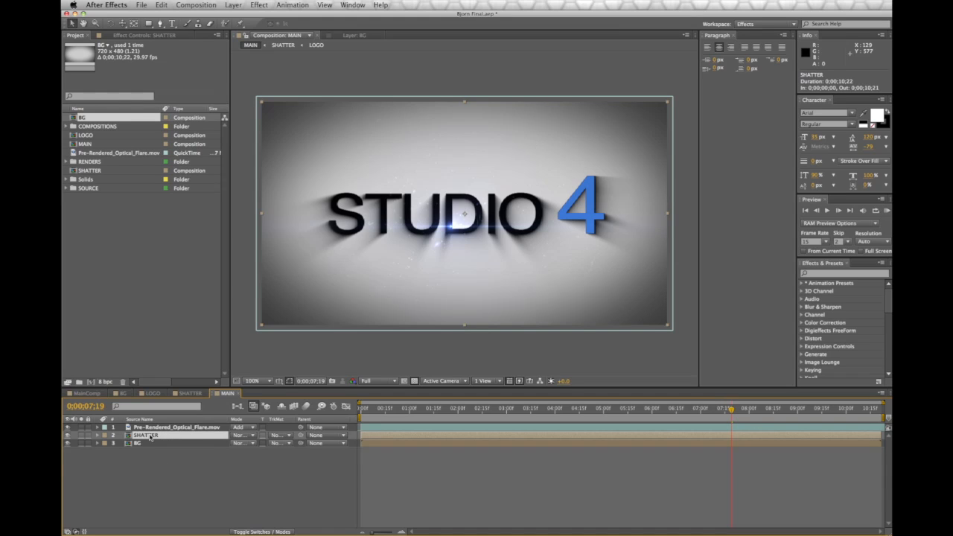
pyautogui.click(190, 394)
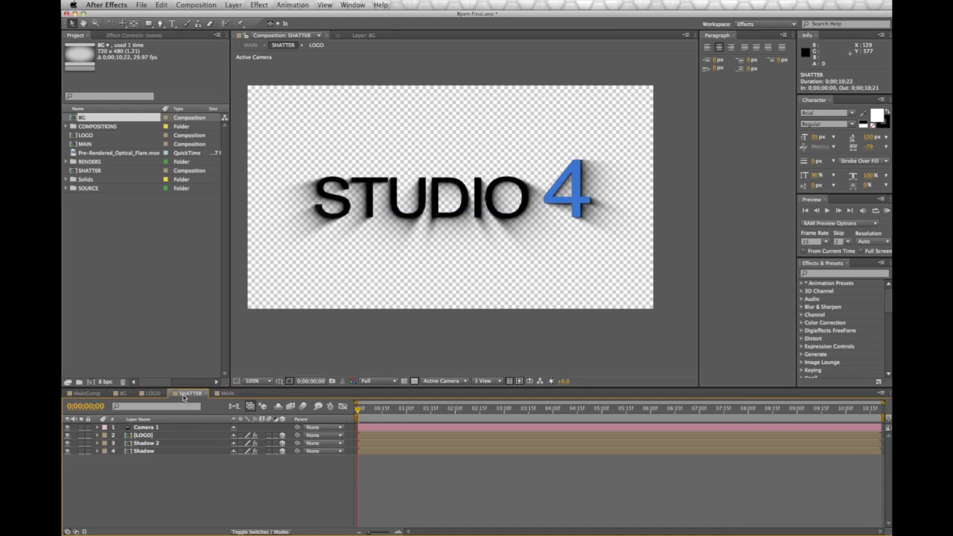
pyautogui.click(225, 393)
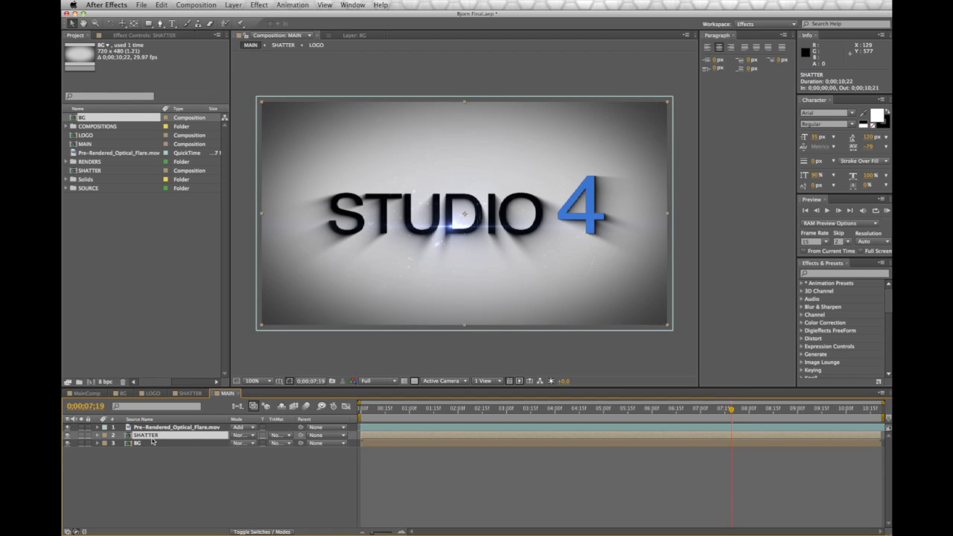
pyautogui.click(259, 6)
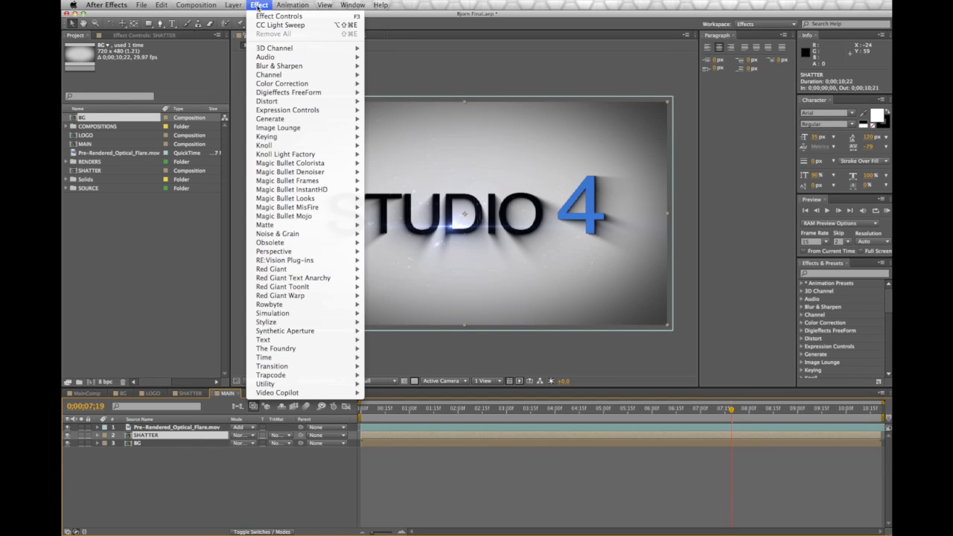
pyautogui.moveTo(280, 76)
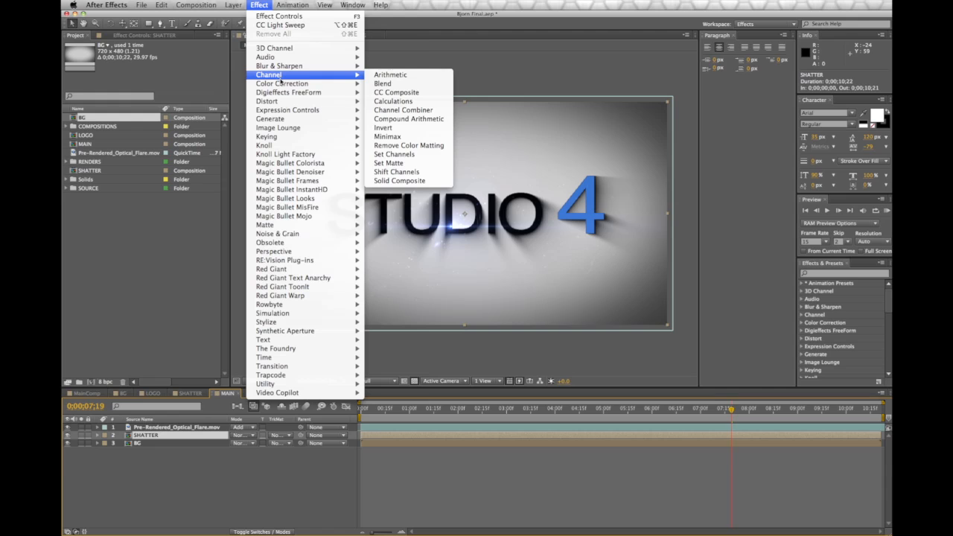
pyautogui.moveTo(284, 121)
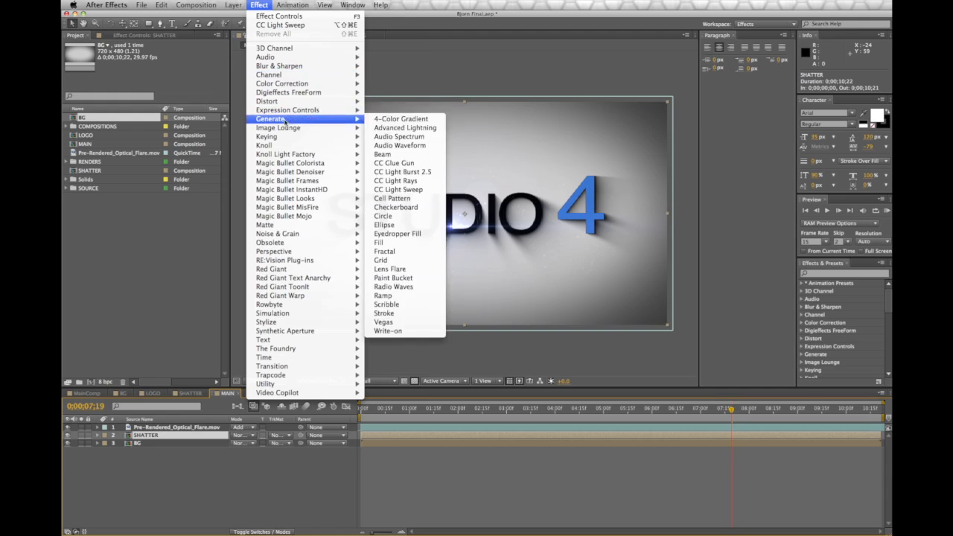
pyautogui.click(427, 192)
pyautogui.moveTo(497, 222); pyautogui.dragTo(605, 212)
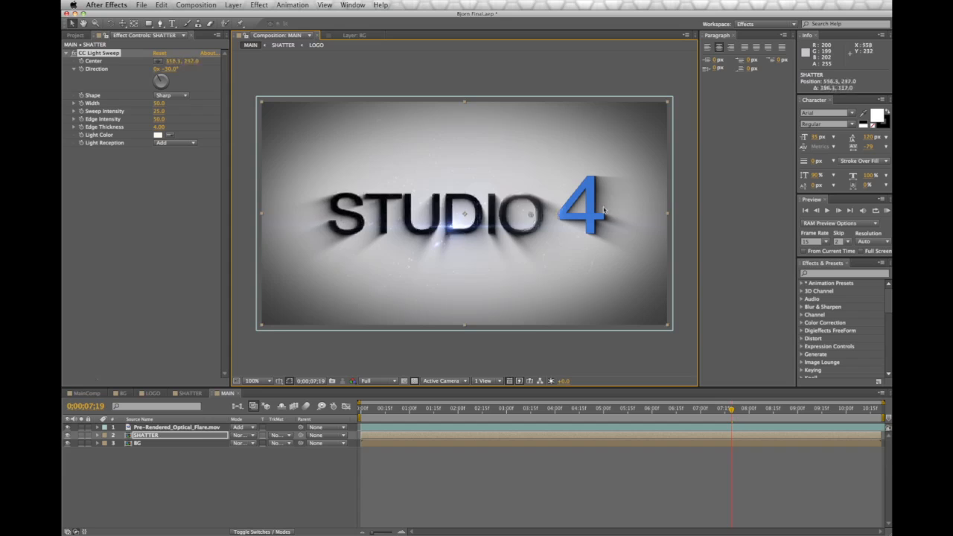
# Try moving BG from MAIN back into SHATTER as the bottom layer and view how the light sweep affects MAIN
pyautogui.click(158, 444)
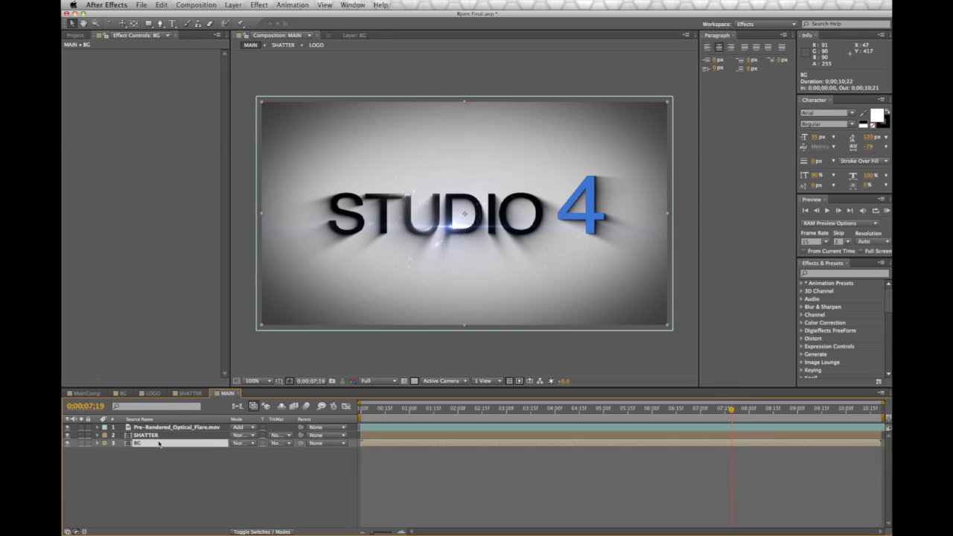
pyautogui.press('Delete')
pyautogui.click(190, 393)
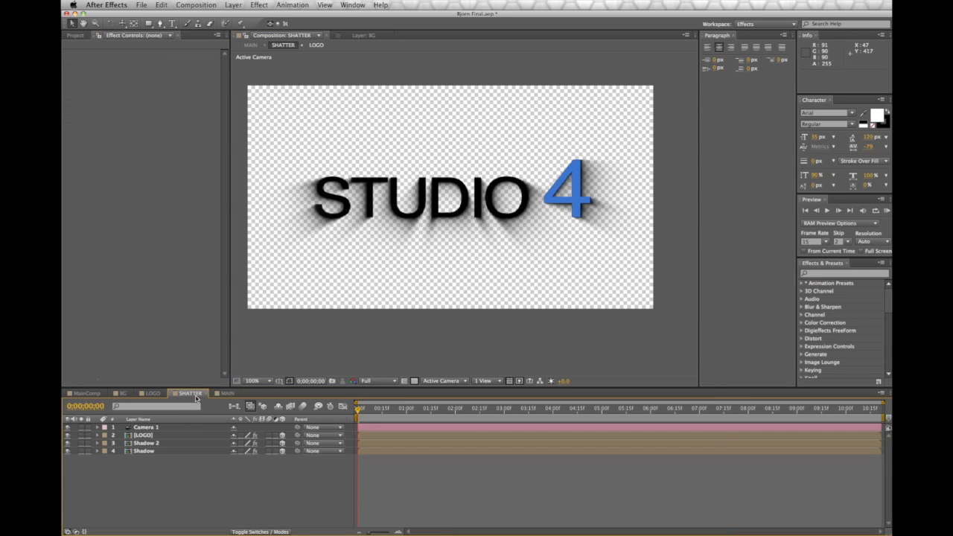
pyautogui.click(74, 35)
pyautogui.moveTo(97, 119); pyautogui.dragTo(215, 455)
pyautogui.click(226, 393)
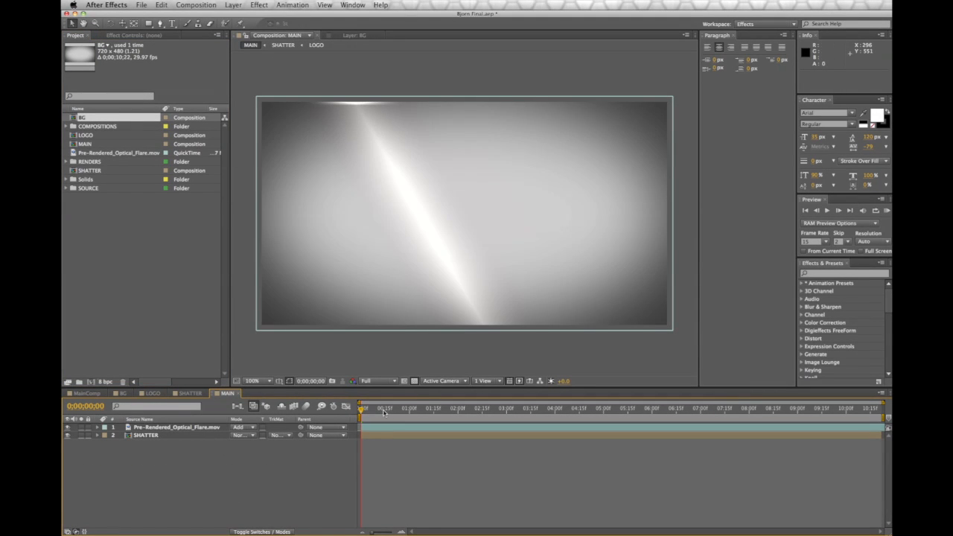
pyautogui.moveTo(362, 409); pyautogui.dragTo(333, 416)
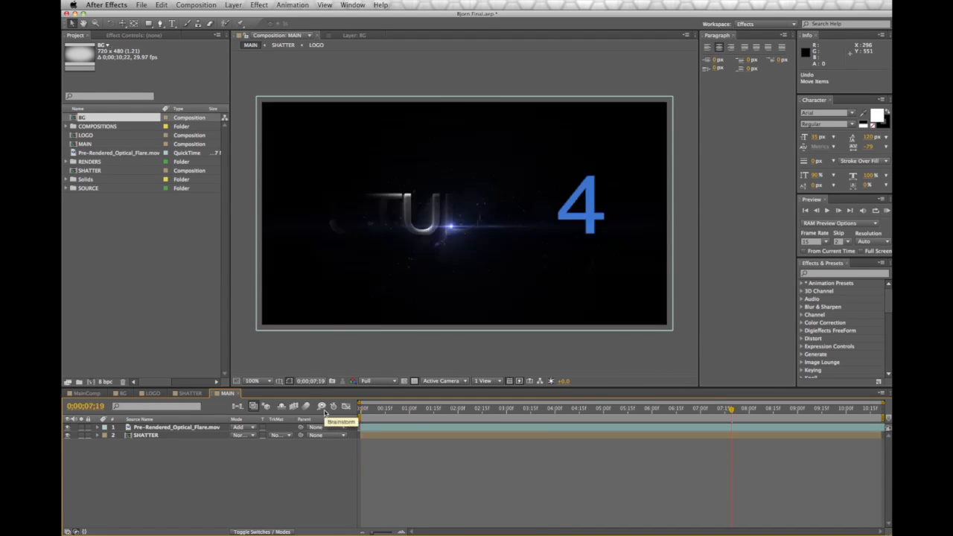
# Undo the removal of the BG layer from MAIN and show the effect settings of the SHATTER layer
pyautogui.press('super+z')
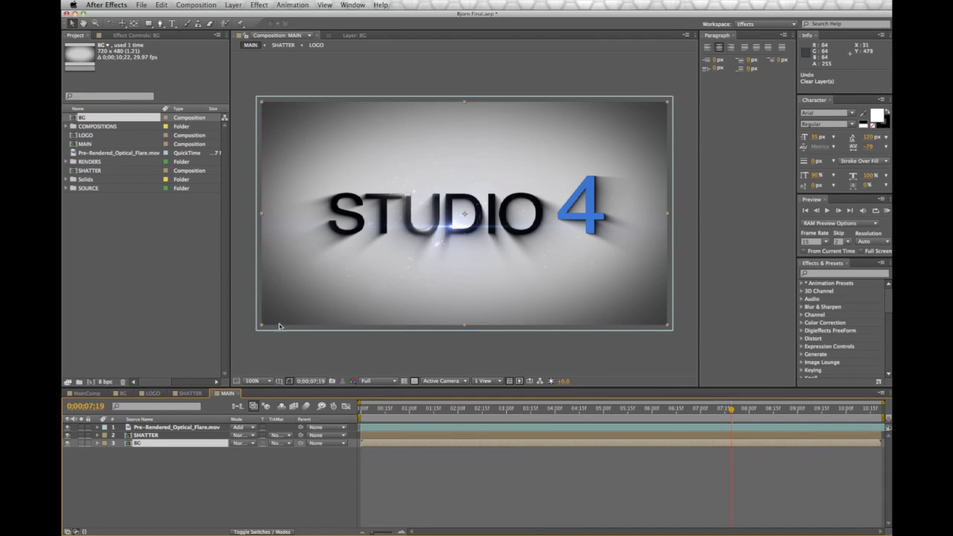
pyautogui.click(146, 435)
pyautogui.press('F3')
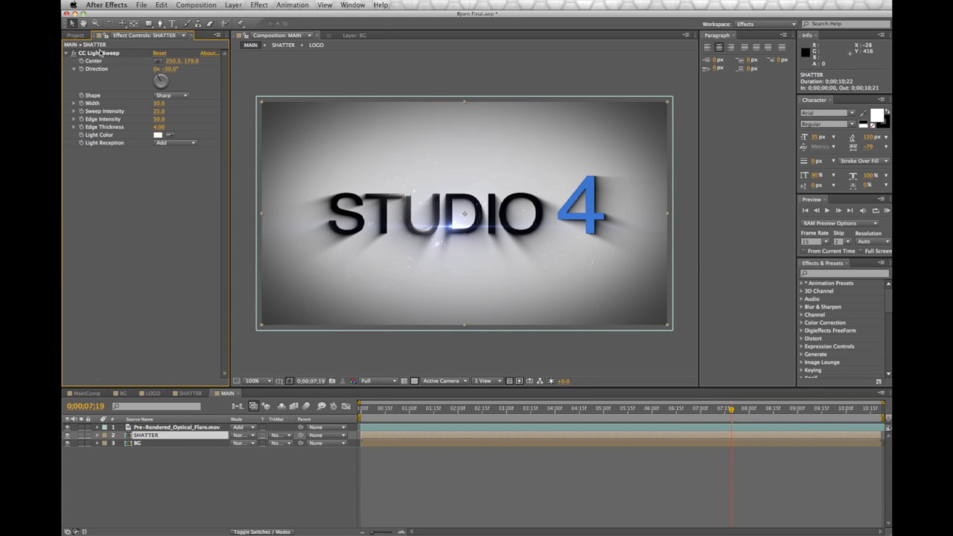
# Keyframe the CC Light Sweep Center from 44.8, 206.0 at 0;00;07;01 to about 685, 210 at 0;00;08;24
pyautogui.click(101, 53)
pyautogui.moveTo(402, 187); pyautogui.dragTo(288, 198)
pyautogui.moveTo(745, 414); pyautogui.dragTo(705, 415)
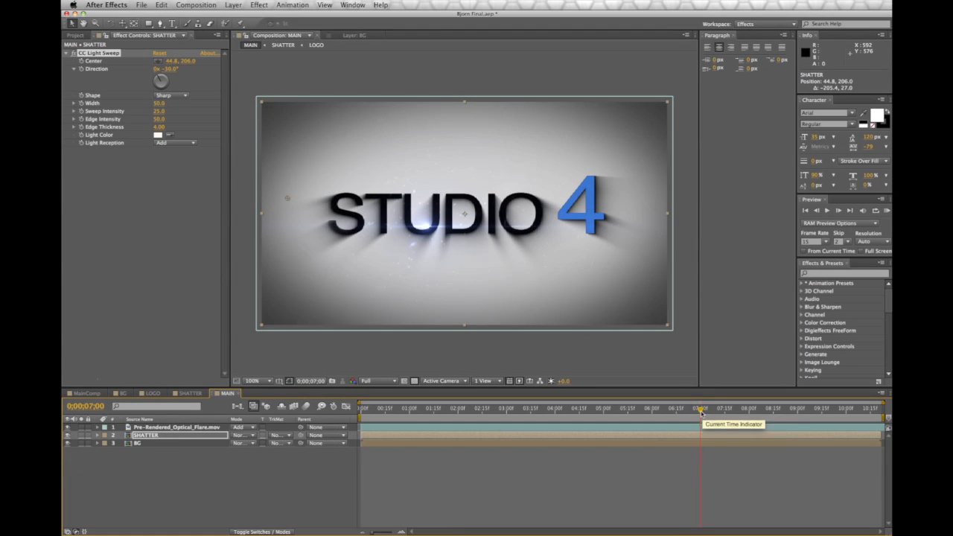
pyautogui.click(85, 67)
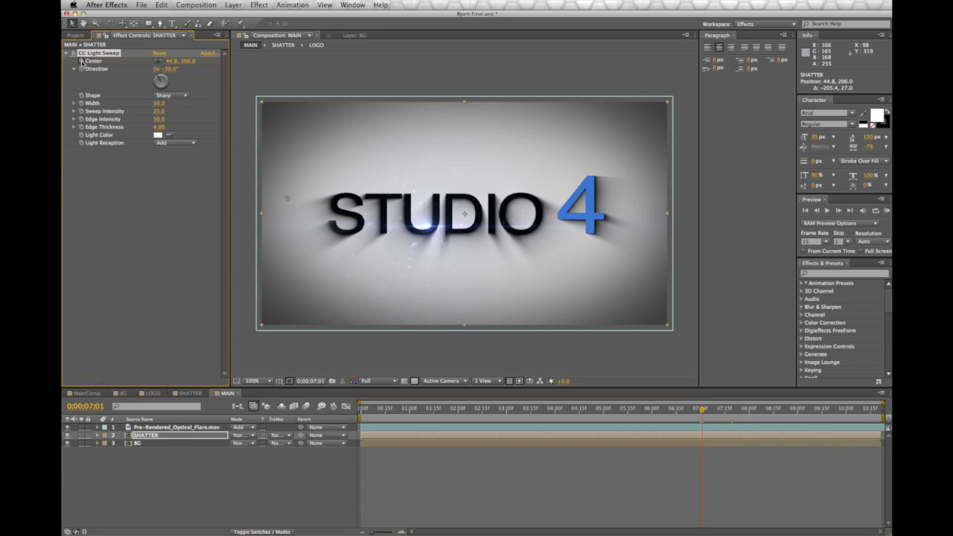
pyautogui.moveTo(702, 411); pyautogui.dragTo(787, 418)
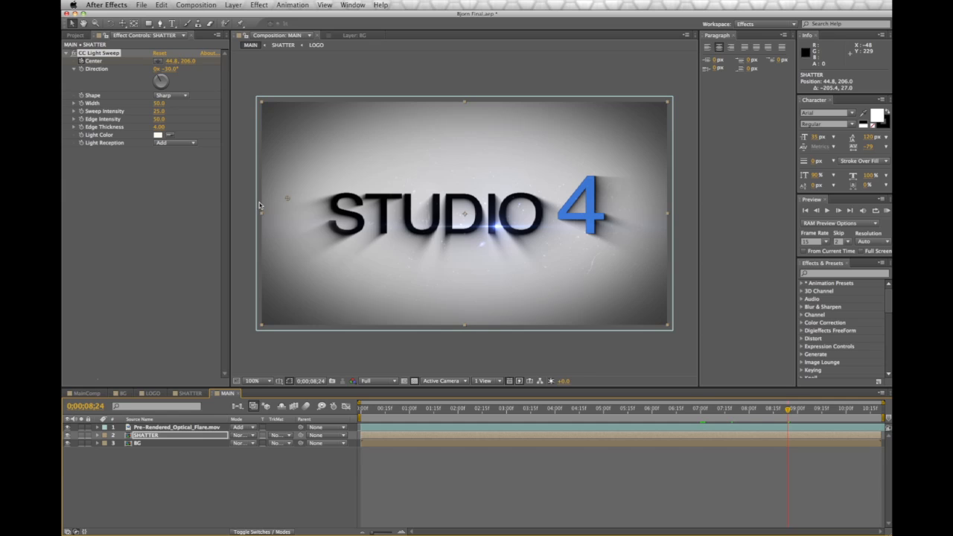
pyautogui.moveTo(287, 200); pyautogui.dragTo(651, 202)
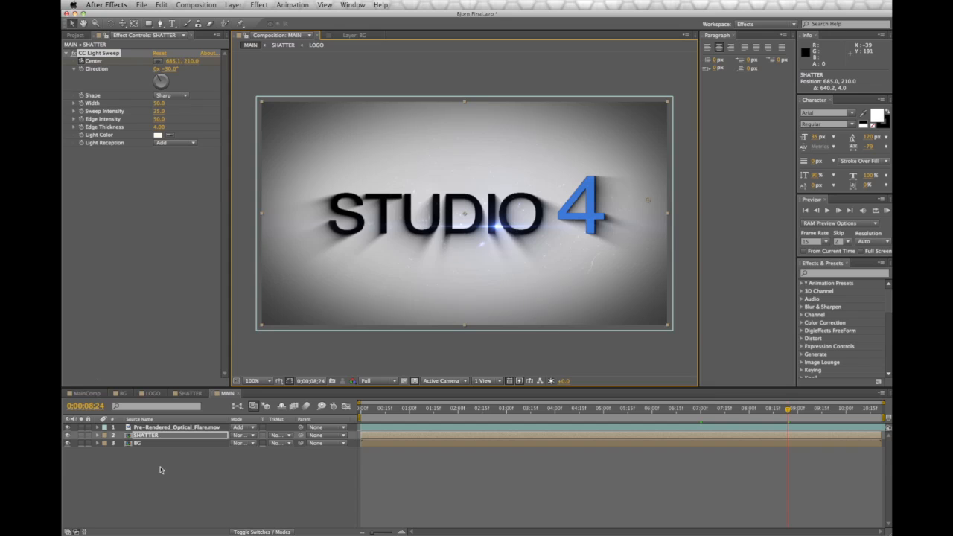
# Play back MAIN repeatedly from about 0;00;06;20 to check the light sweep passing over the assembled logo
pyautogui.click(147, 437)
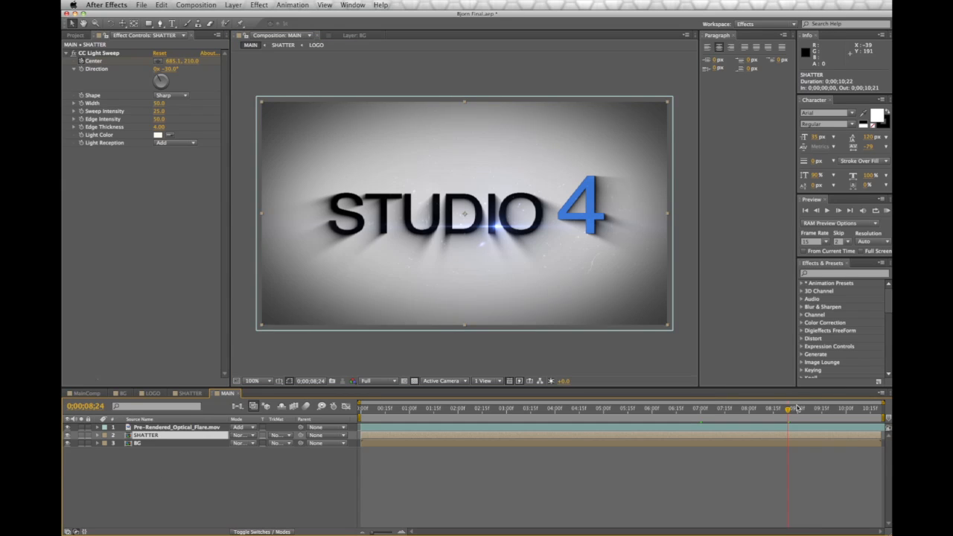
pyautogui.click(651, 408)
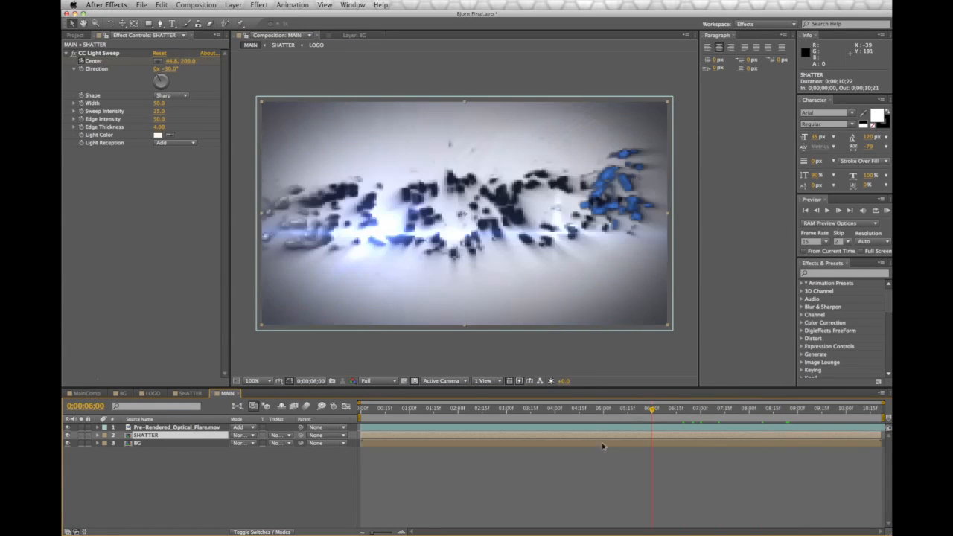
pyautogui.click(682, 408)
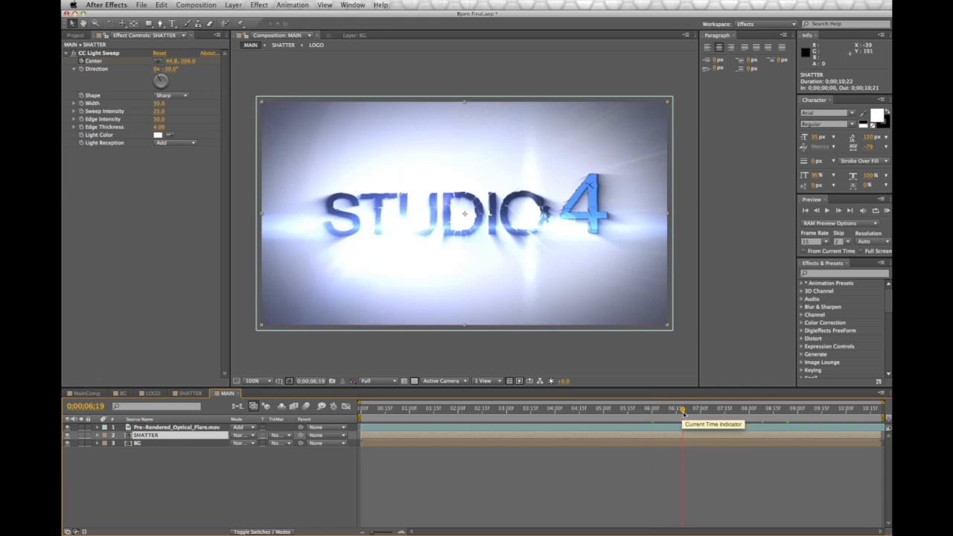
pyautogui.click(827, 211)
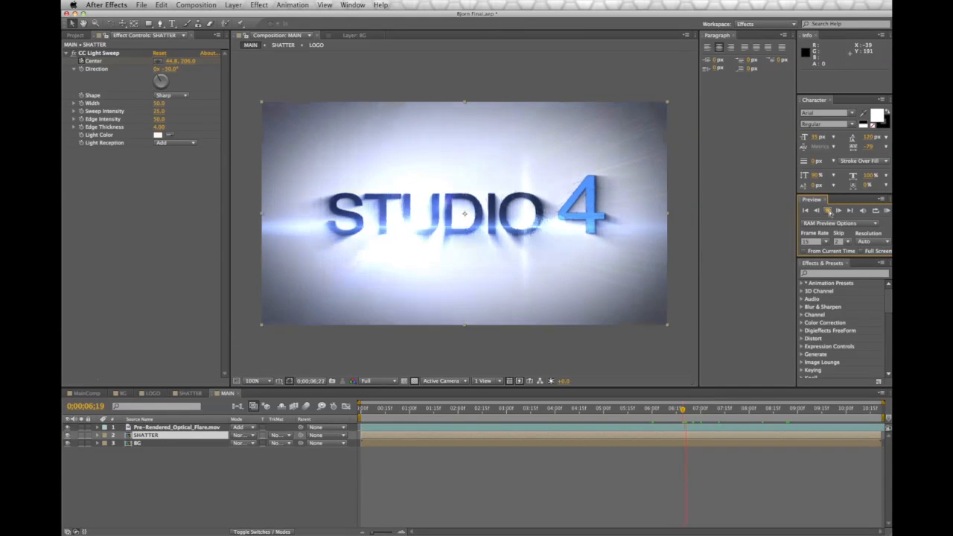
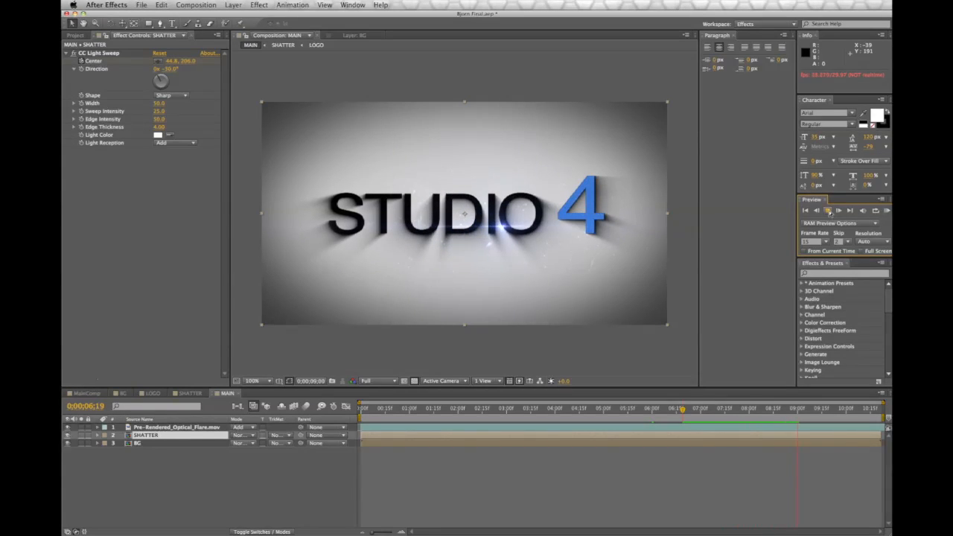
pyautogui.click(685, 411)
pyautogui.press('space')
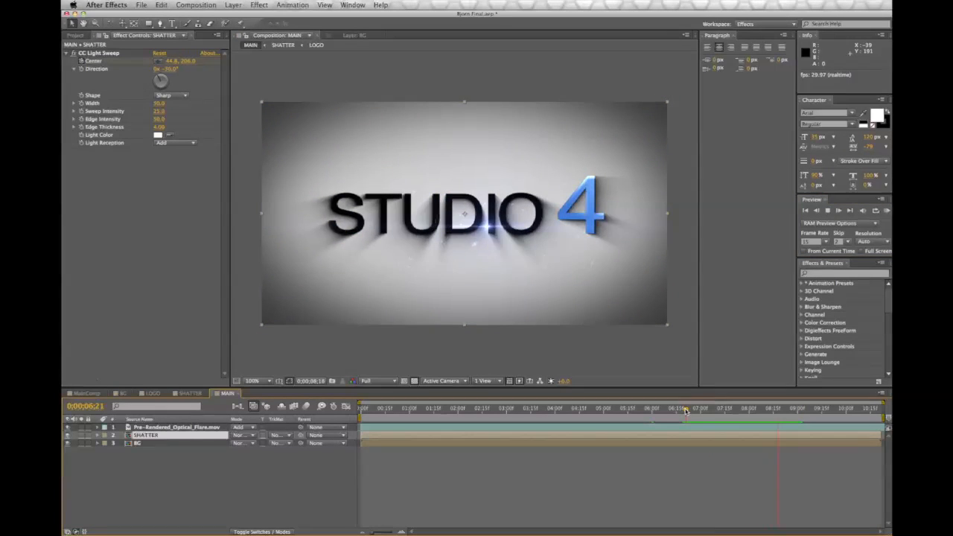
pyautogui.click(682, 350)
pyautogui.click(686, 413)
pyautogui.press('space')
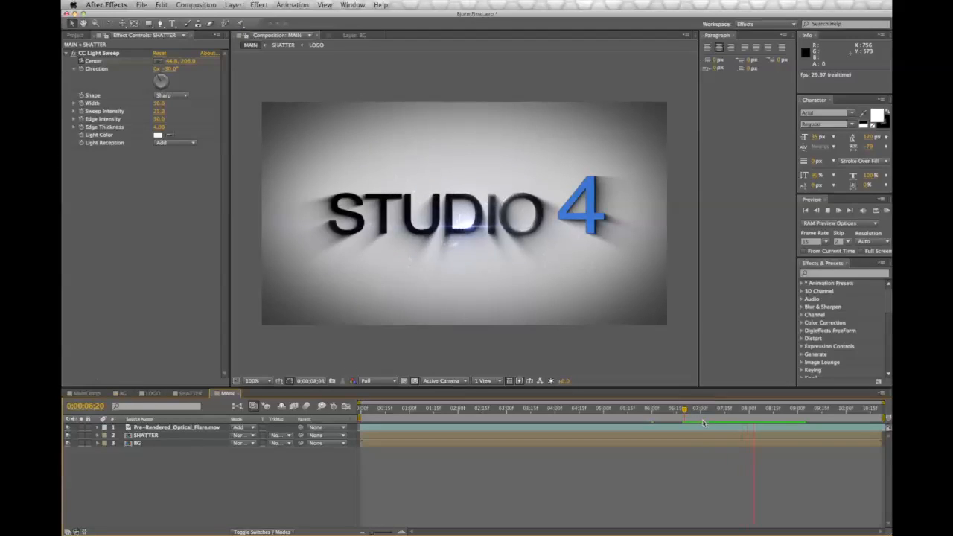
# Examine the light sweep around 0;00;07;26 together with its Sweep Intensity and Edge Intensity settings
pyautogui.click(742, 408)
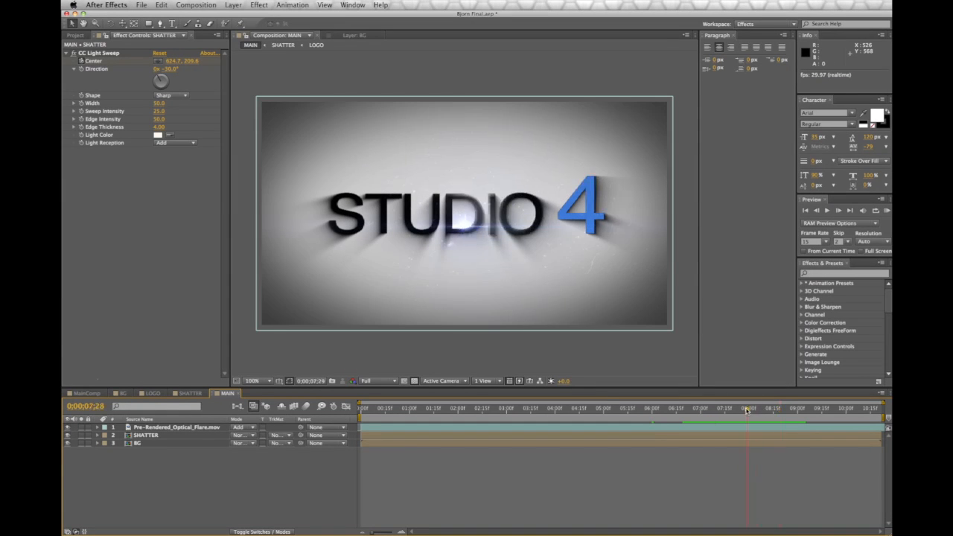
pyautogui.click(157, 109)
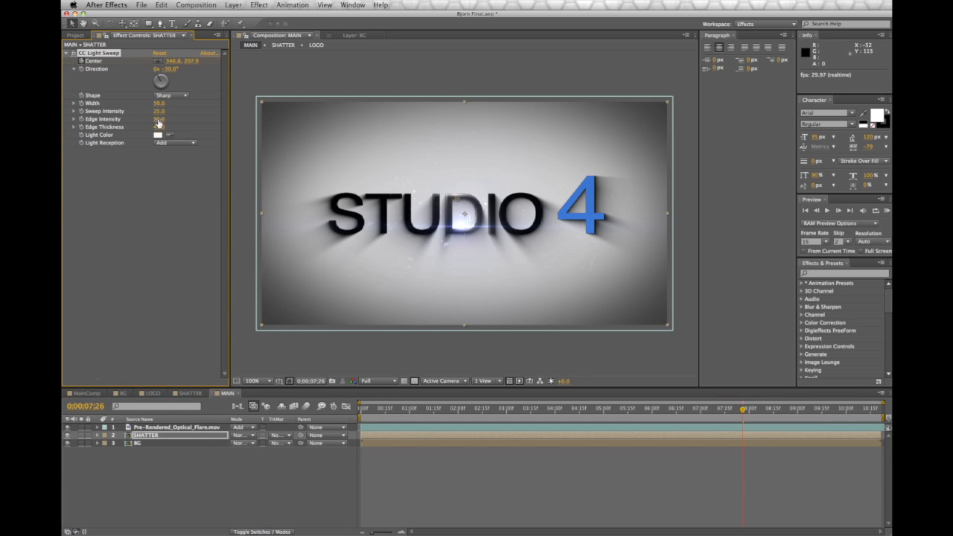
pyautogui.moveTo(158, 117)
pyautogui.mouseDown()
pyautogui.moveTo(175, 113)
pyautogui.moveTo(160, 112)
pyautogui.mouseUp()
pyautogui.click(692, 409)
pyautogui.moveTo(693, 419); pyautogui.dragTo(669, 430)
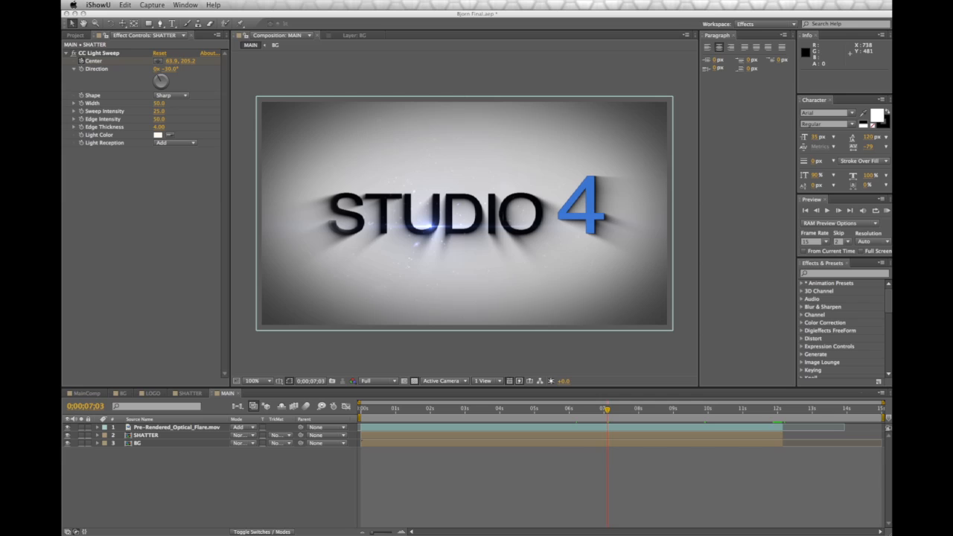
# Create a new composition named "Explosion end" with the NTSC DV Widescreen preset and a duration of 0;00;15;00
pyautogui.click(214, 113)
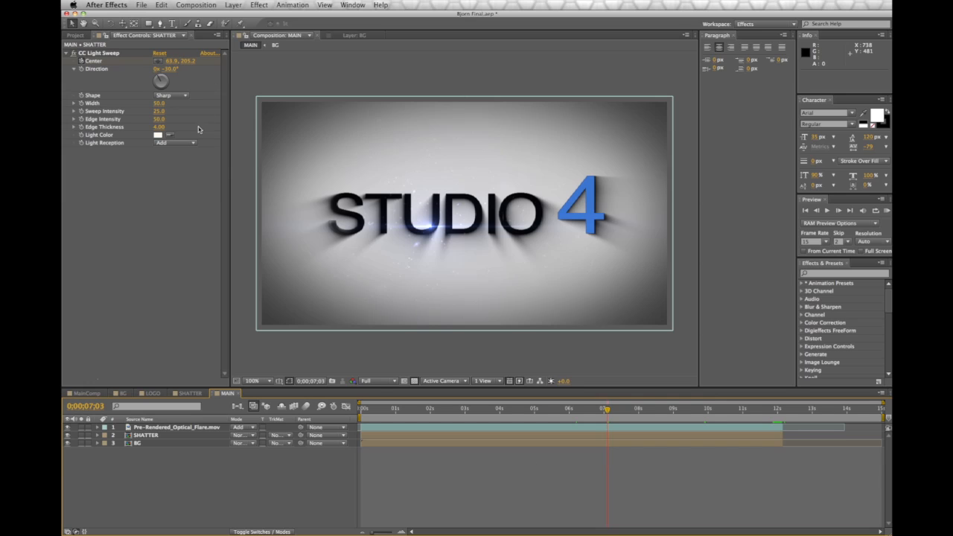
pyautogui.click(204, 6)
pyautogui.click(206, 17)
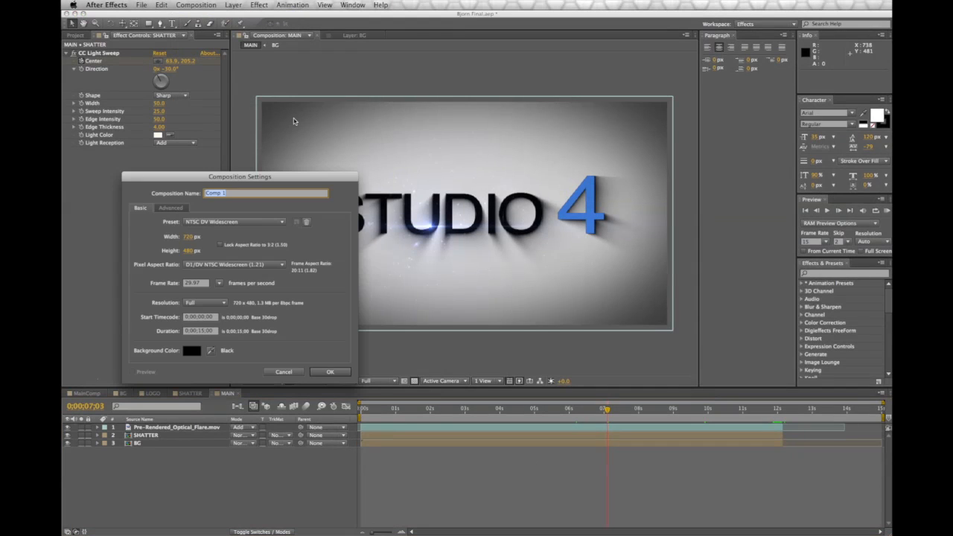
pyautogui.write('Explosion end')
pyautogui.press('Return')
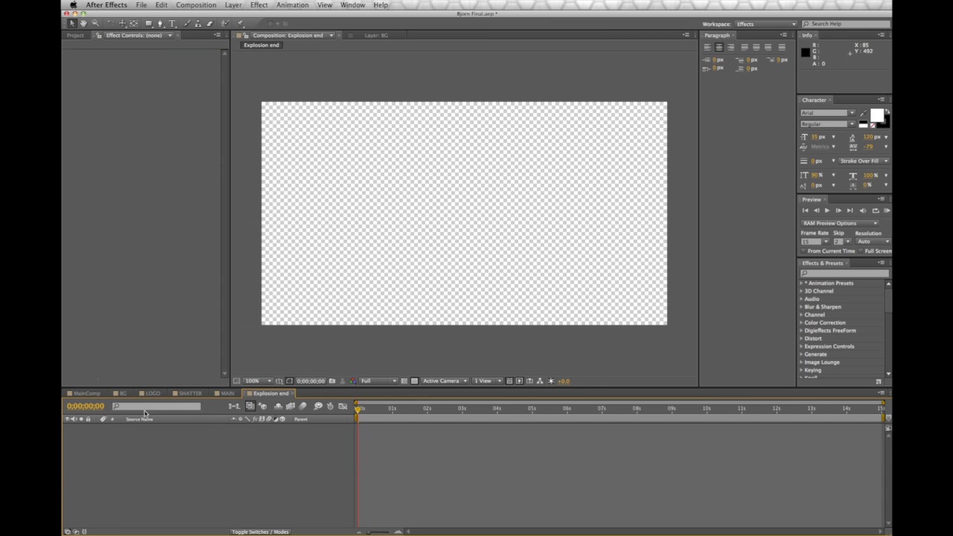
# Add the LOGO composition as a layer in the Explosion end composition
pyautogui.click(79, 36)
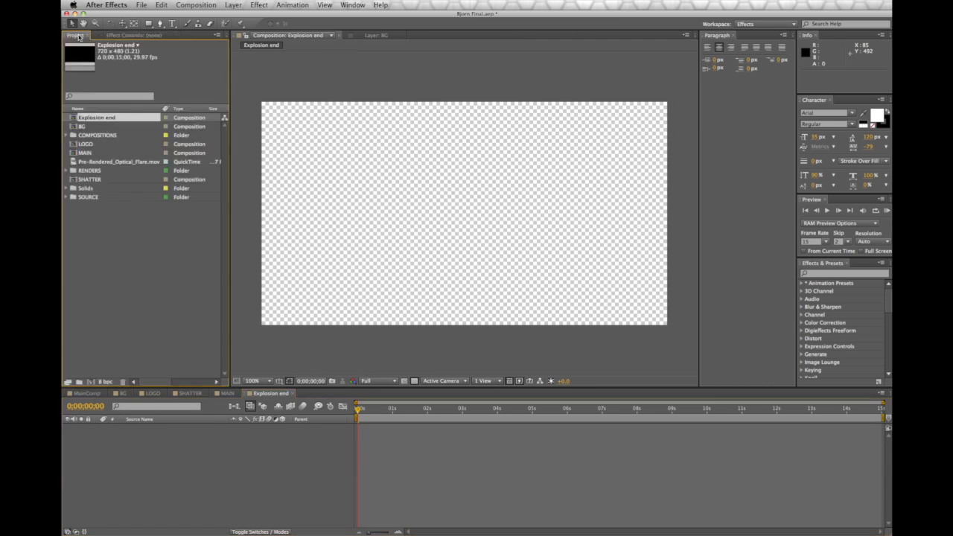
pyautogui.click(129, 247)
pyautogui.moveTo(96, 146); pyautogui.dragTo(206, 496)
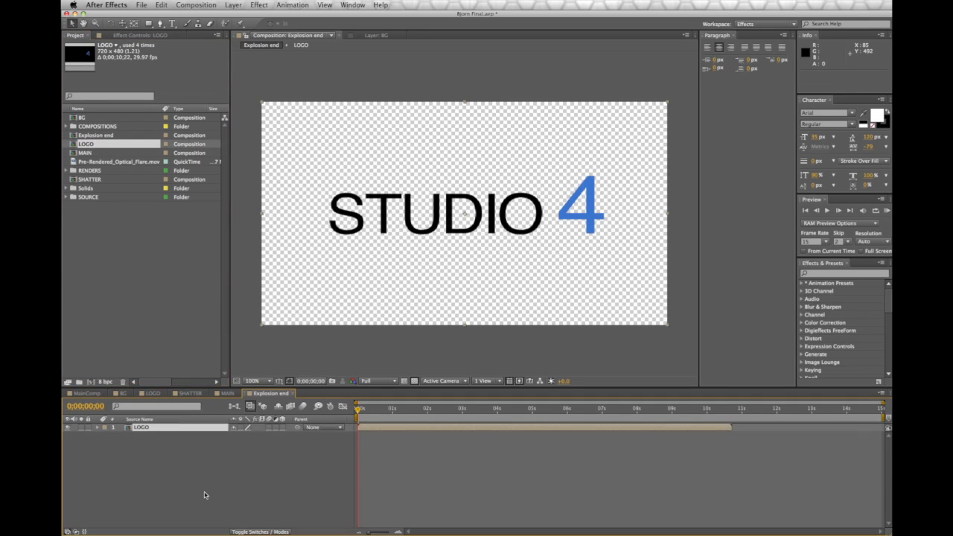
# Copy the Shatter effect from the LOGO layer in SHATTER and paste it onto the LOGO layer in Explosion end at its first frame
pyautogui.click(162, 394)
pyautogui.click(174, 428)
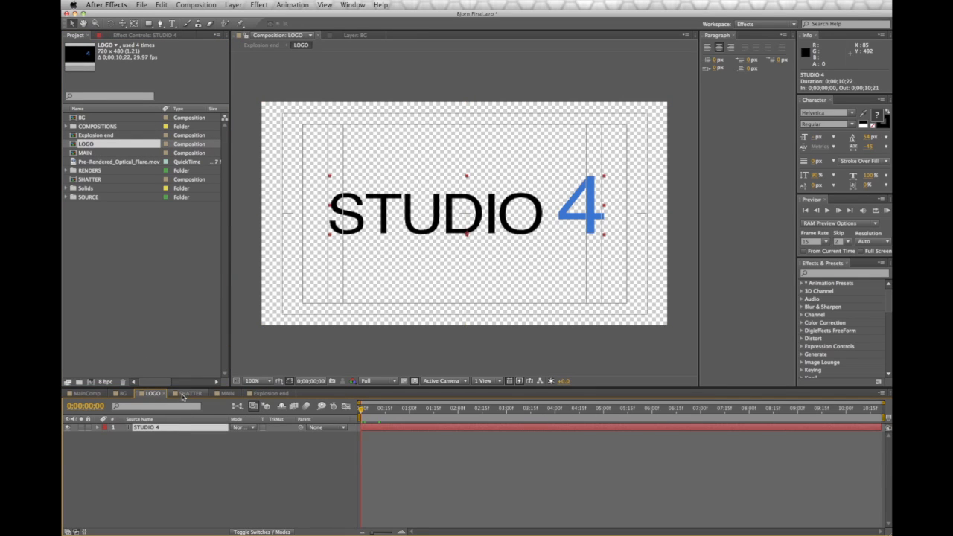
pyautogui.click(182, 396)
pyautogui.click(159, 437)
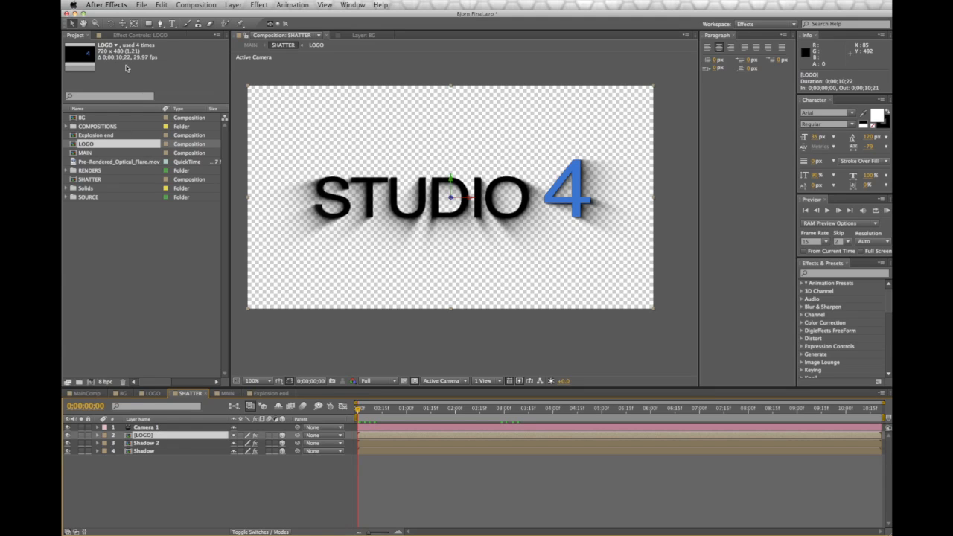
pyautogui.click(139, 35)
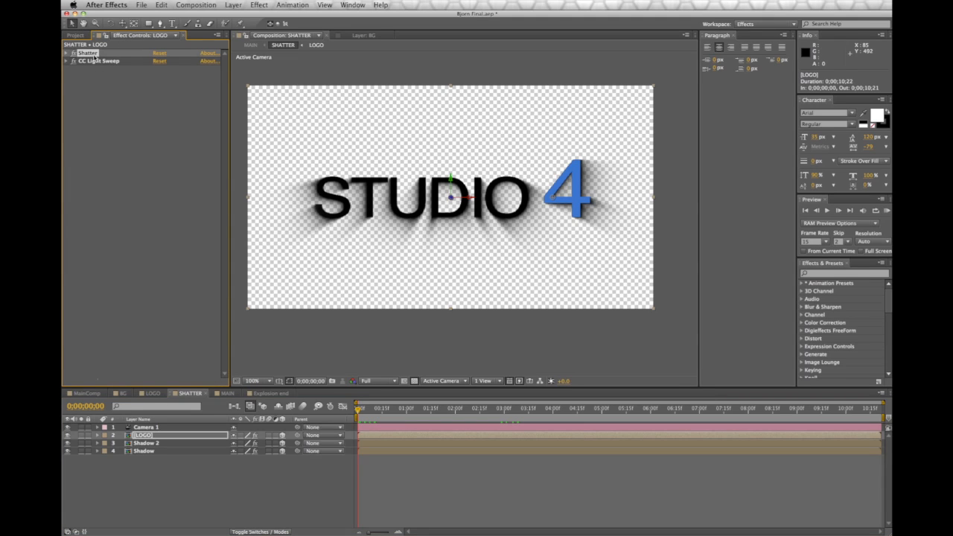
pyautogui.click(162, 4)
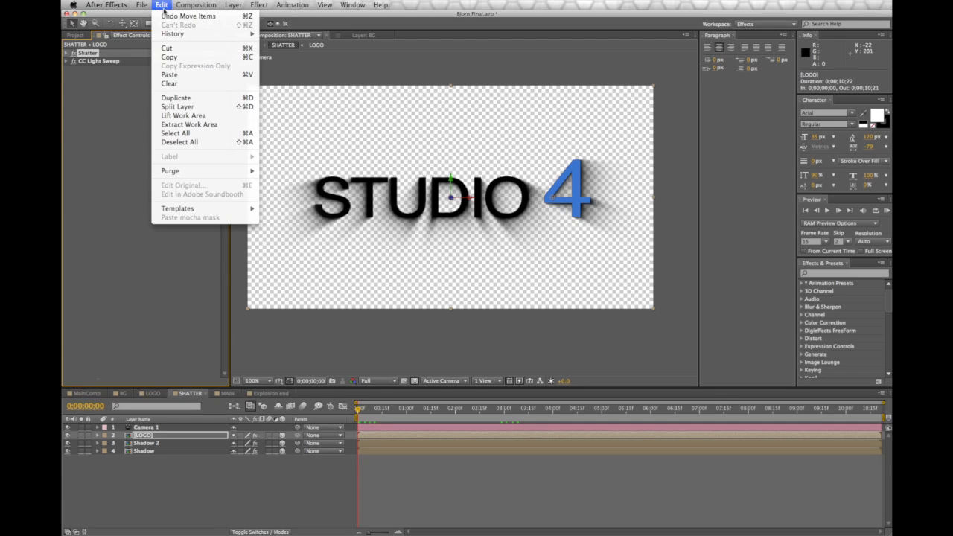
pyautogui.click(305, 514)
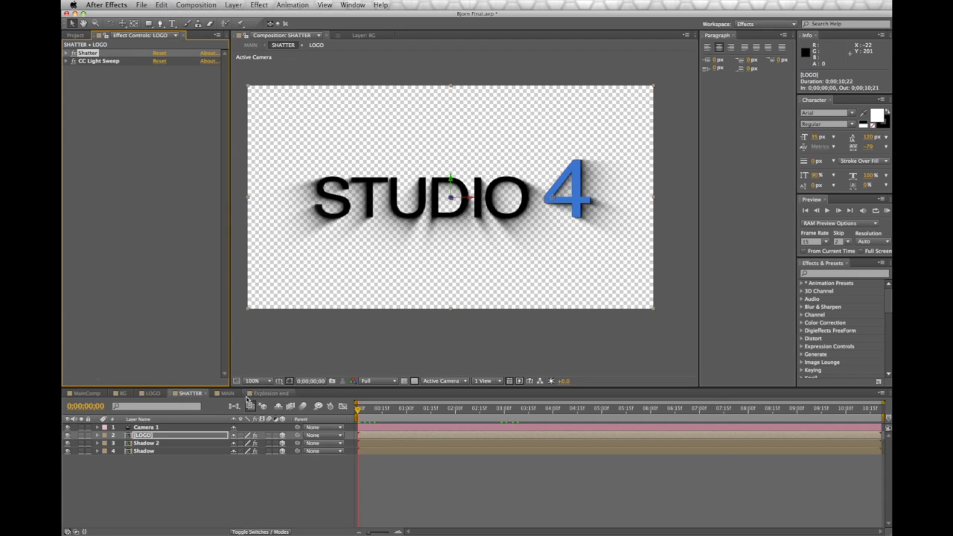
pyautogui.click(270, 393)
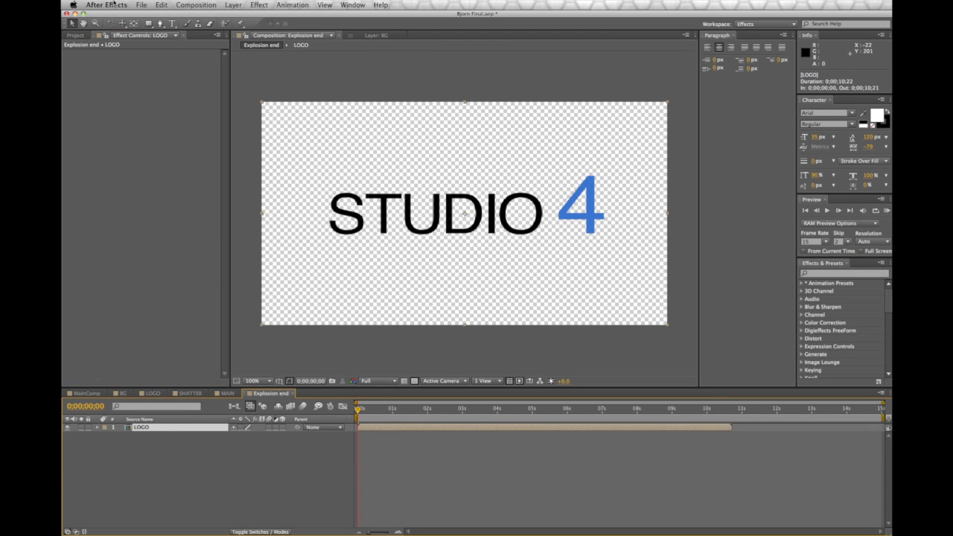
pyautogui.click(159, 4)
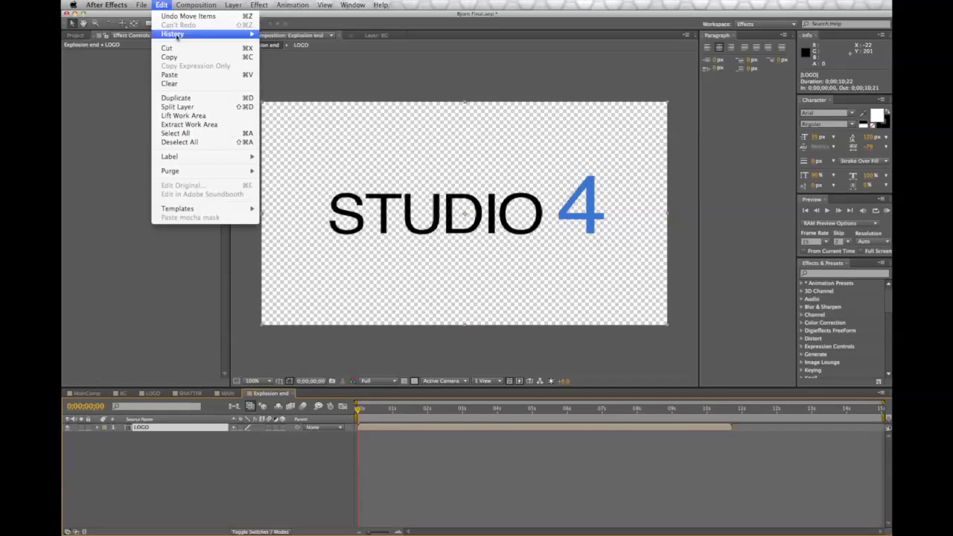
pyautogui.click(173, 76)
pyautogui.moveTo(358, 413); pyautogui.dragTo(325, 418)
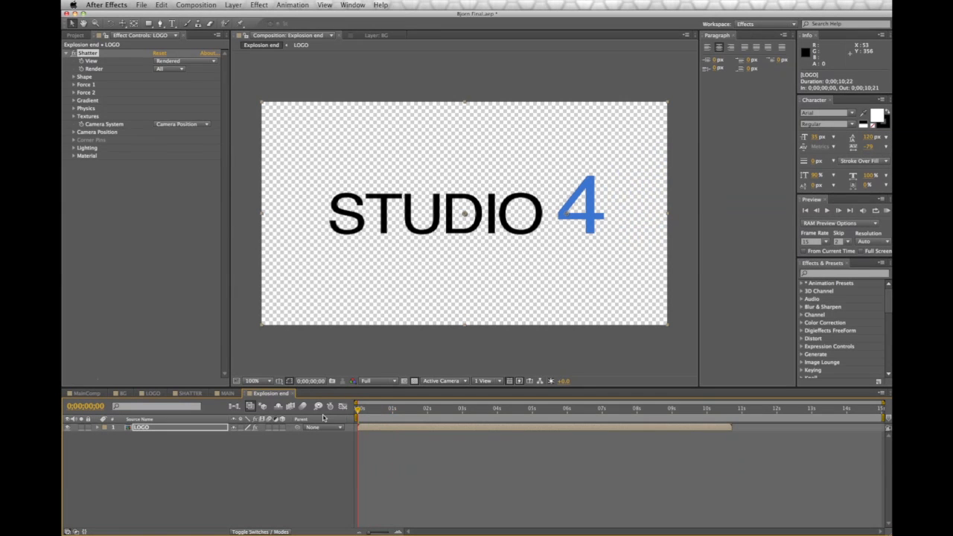
# Set the Shatter effect's Force 1 Depth to 0.10 and Strength to 5
pyautogui.click(73, 85)
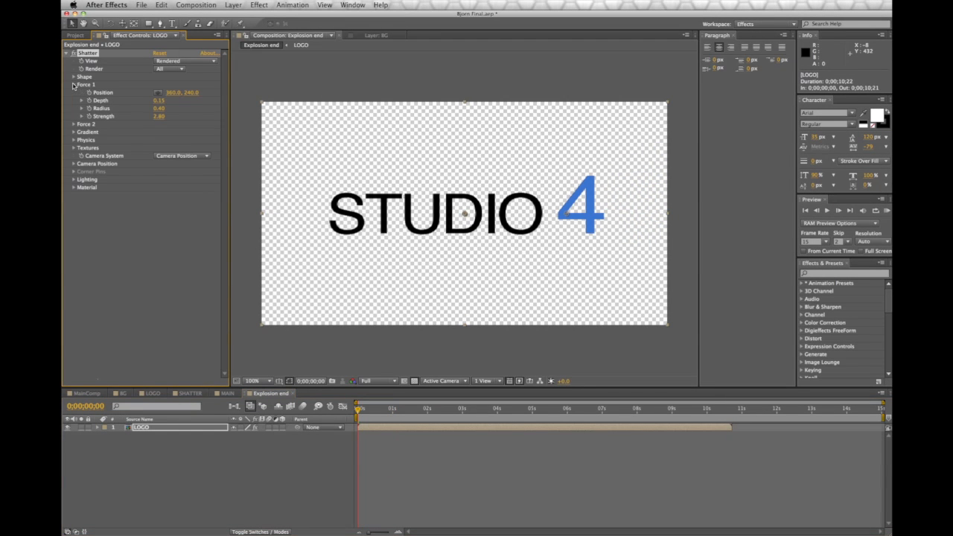
pyautogui.click(159, 102)
pyautogui.press('Return')
pyautogui.click(159, 116)
pyautogui.write('5')
pyautogui.press('Return')
# Set Shatter's Physics Mass Variance to 100% and preview the explosion up to about 0;00;06;24
pyautogui.click(74, 139)
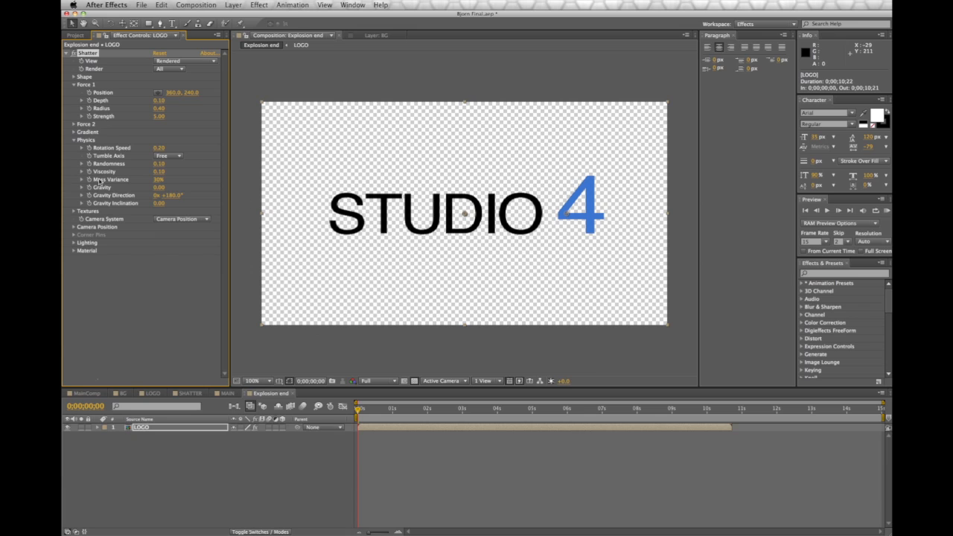
pyautogui.click(158, 180)
pyautogui.write('100')
pyautogui.press('Return')
pyautogui.moveTo(358, 410); pyautogui.dragTo(435, 414)
pyautogui.moveTo(562, 414); pyautogui.dragTo(597, 426)
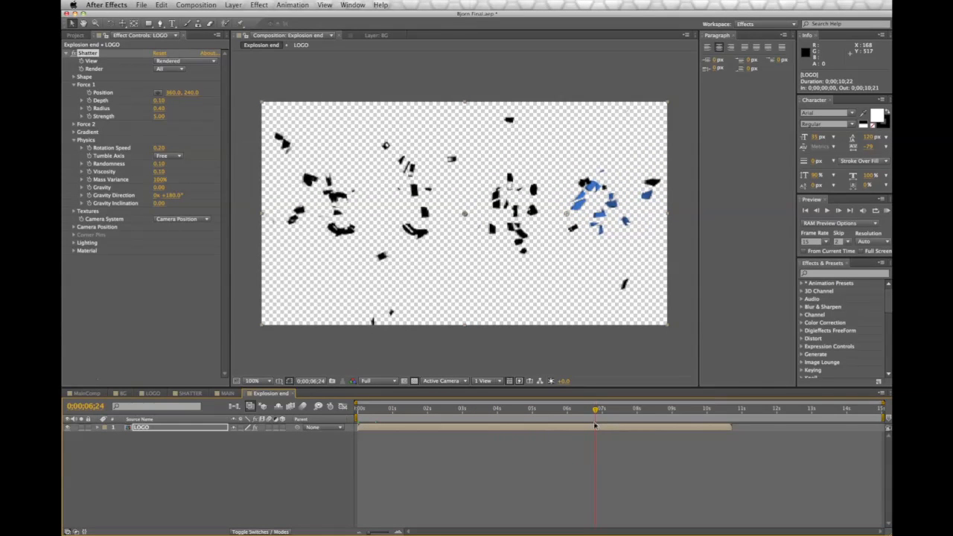
# Set Shatter's Shape Repetitions to 100 and preview the smaller pieces across the explosion
pyautogui.click(73, 78)
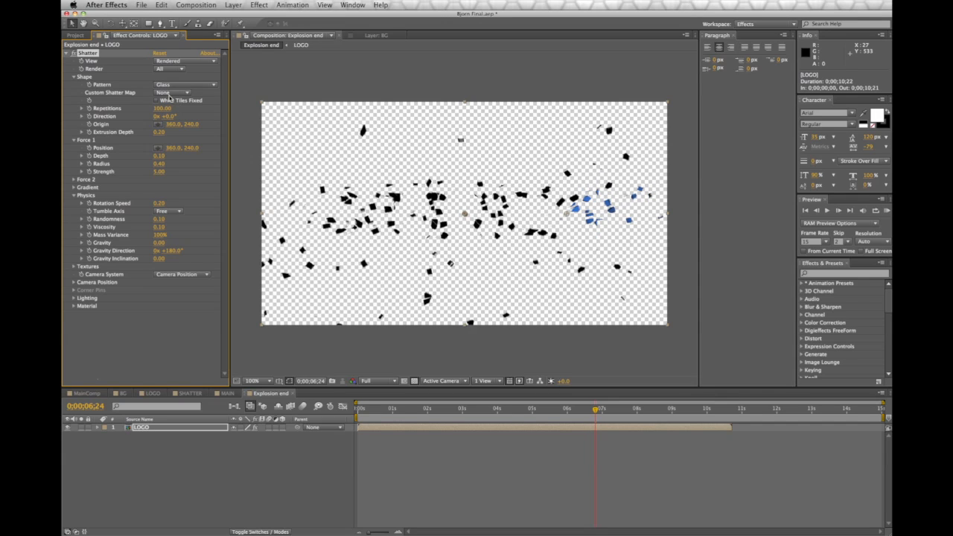
pyautogui.press('pagedown')
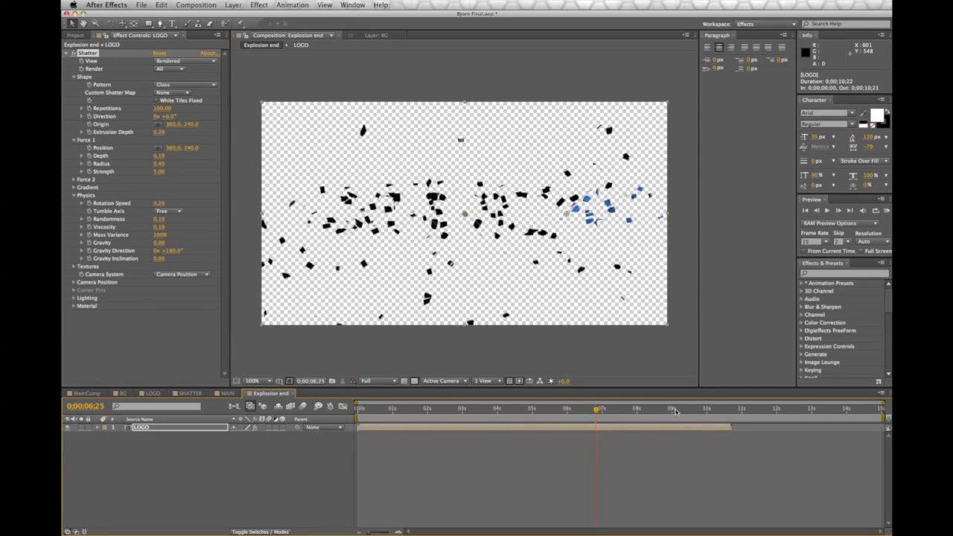
pyautogui.click(674, 410)
pyautogui.moveTo(448, 420); pyautogui.dragTo(556, 426)
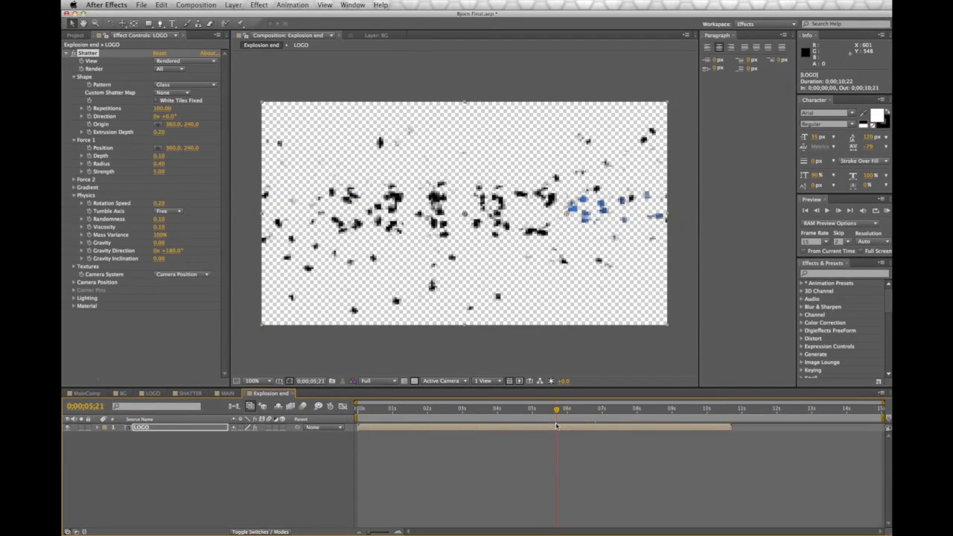
# Add the Explosion end composition to MAIN and start its layer at 0;00;12;04, where the SHATTER layer ends
pyautogui.click(227, 393)
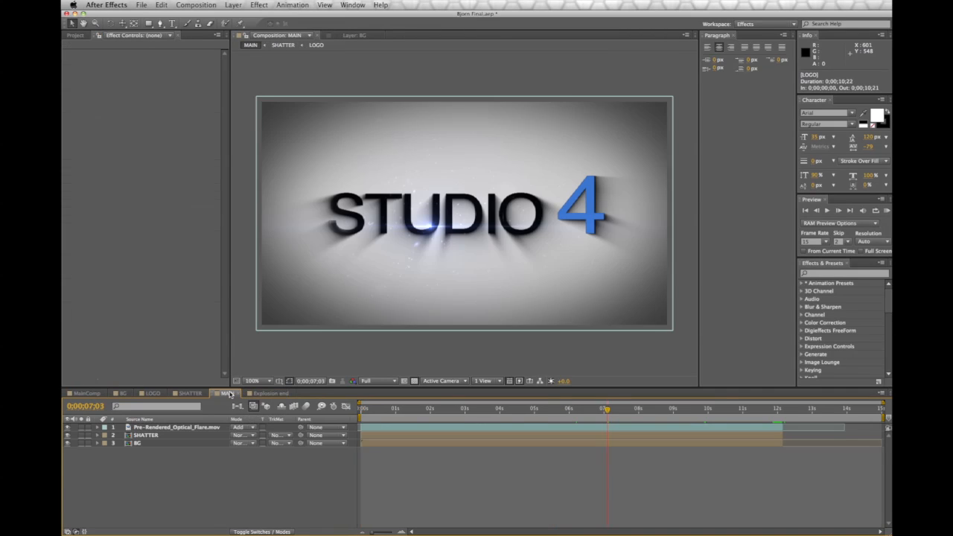
pyautogui.click(75, 36)
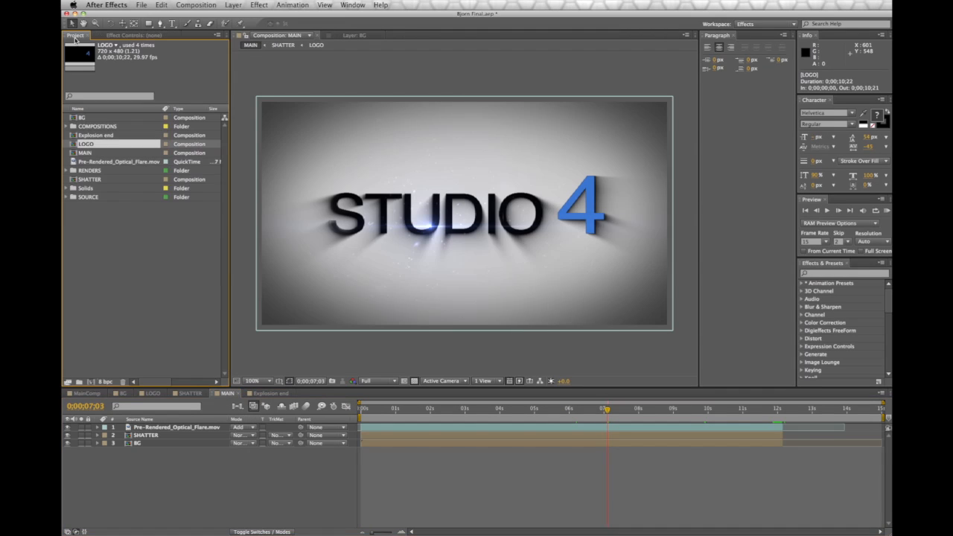
pyautogui.click(104, 136)
pyautogui.moveTo(107, 138); pyautogui.dragTo(291, 465)
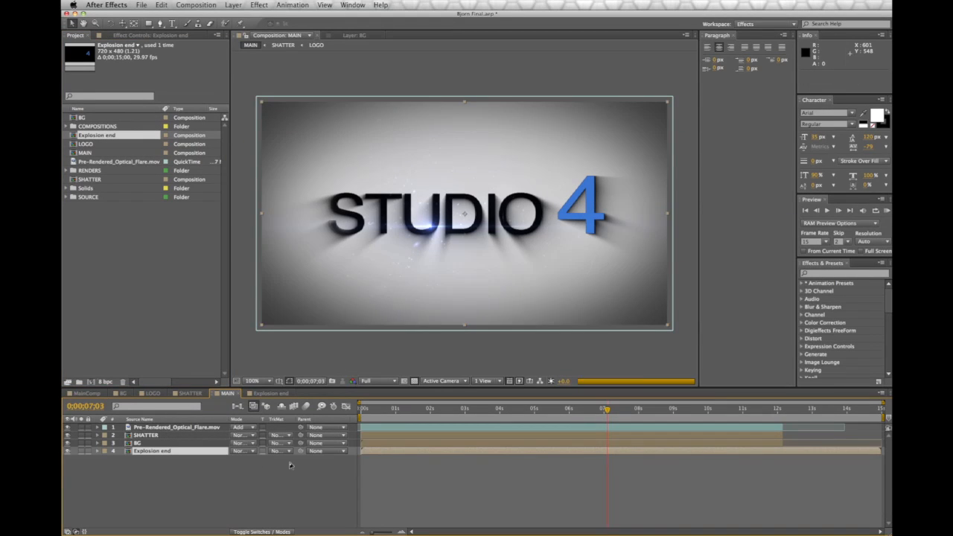
pyautogui.moveTo(369, 452); pyautogui.dragTo(847, 444)
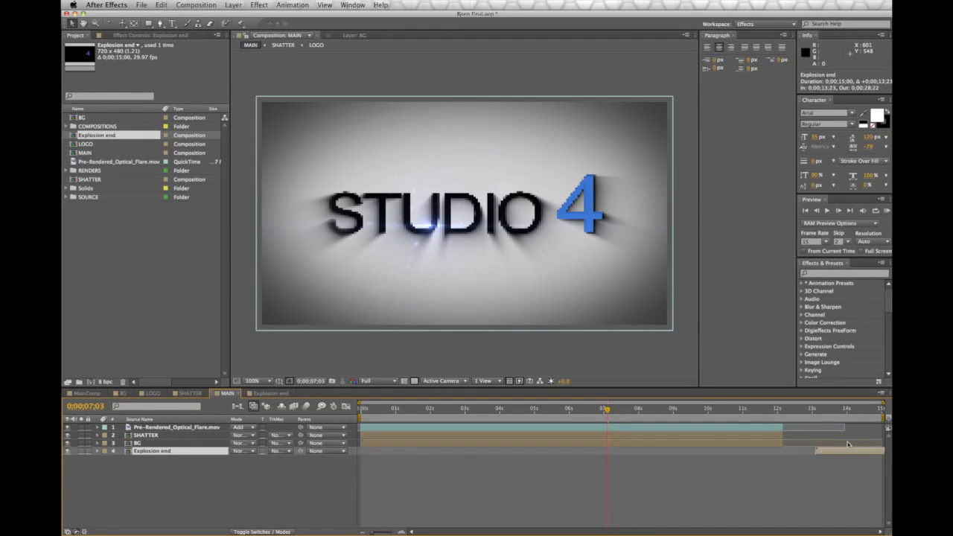
pyautogui.click(777, 409)
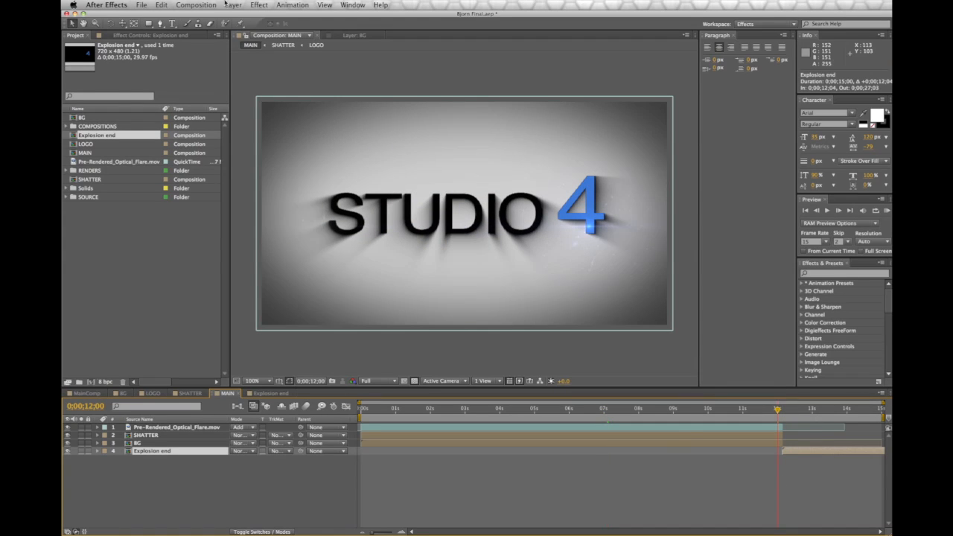
# Set the MAIN composition's duration to 0;00;20;00 and show its full length in the timeline
pyautogui.click(195, 4)
pyautogui.click(216, 29)
pyautogui.click(202, 334)
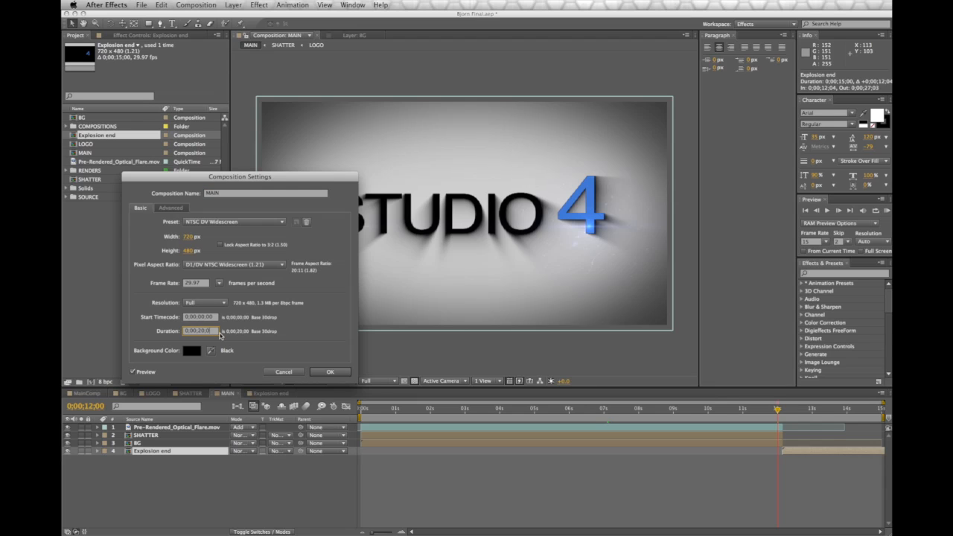
pyautogui.press('Return')
pyautogui.moveTo(378, 532); pyautogui.dragTo(369, 533)
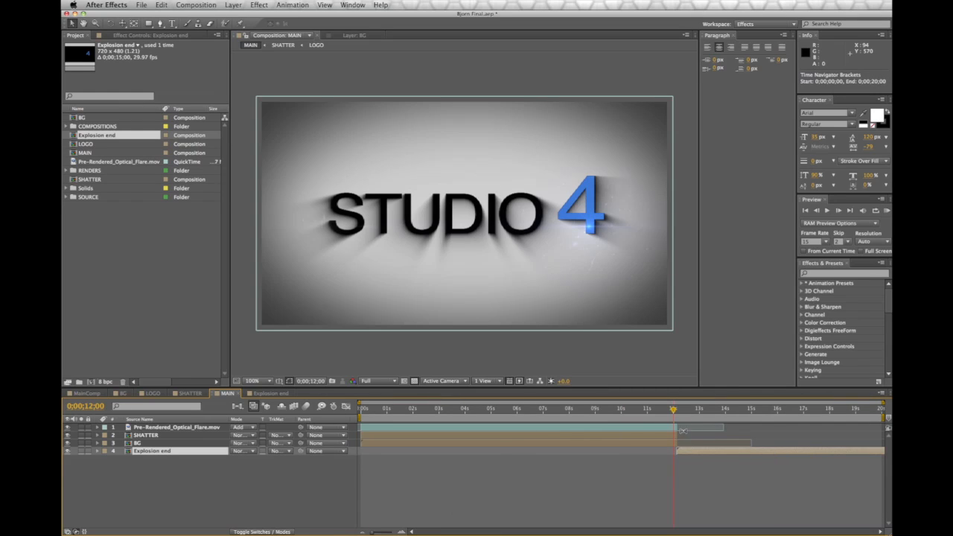
# Move the Explosion end layer above BG in MAIN and end the work area at 0;00;14;29, where BG ends
pyautogui.moveTo(662, 411); pyautogui.dragTo(673, 411)
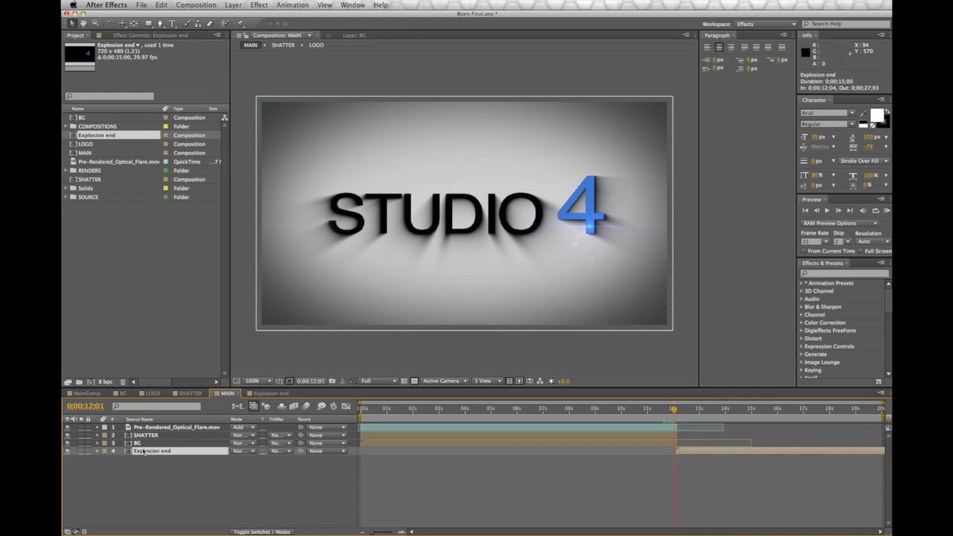
pyautogui.moveTo(142, 453); pyautogui.dragTo(145, 441)
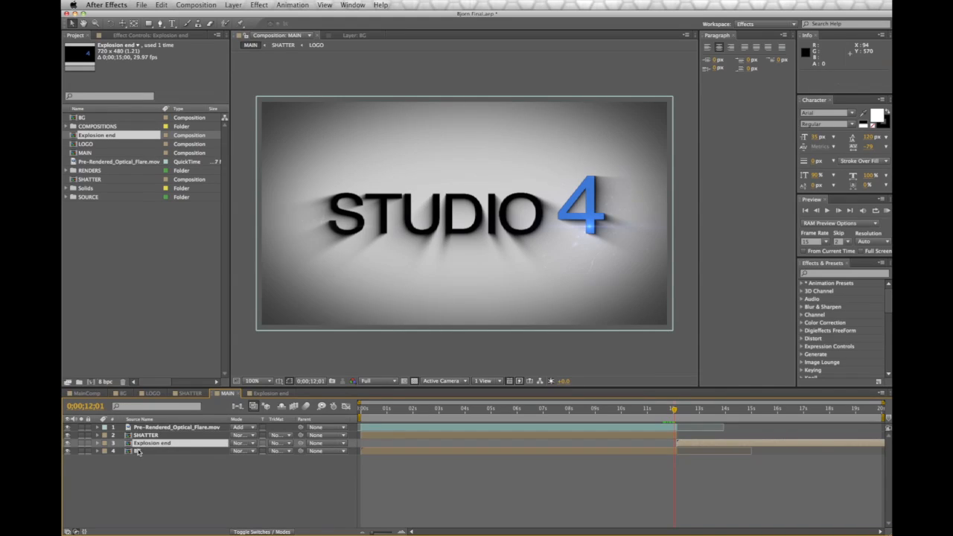
pyautogui.click(138, 452)
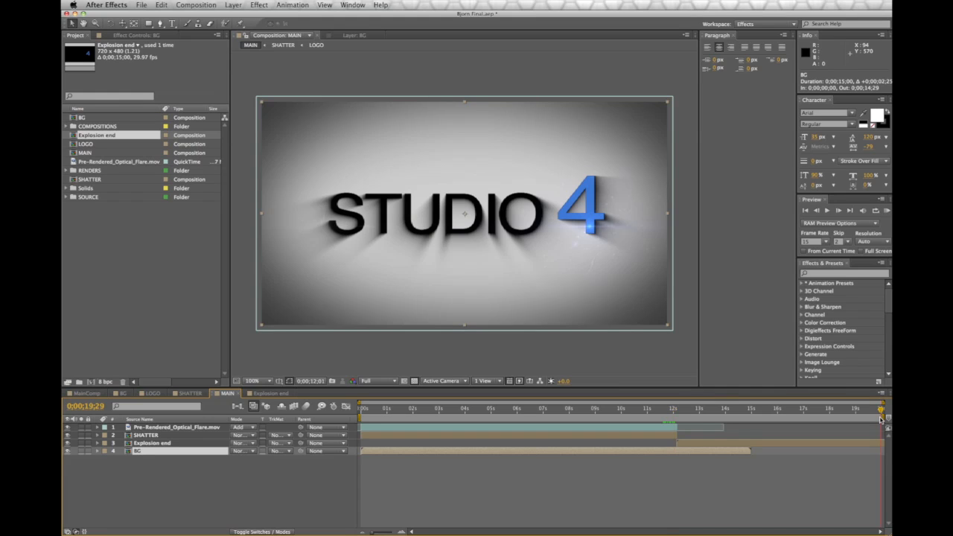
pyautogui.moveTo(880, 419)
pyautogui.mouseDown()
pyautogui.moveTo(734, 418)
pyautogui.moveTo(752, 418)
pyautogui.mouseUp()
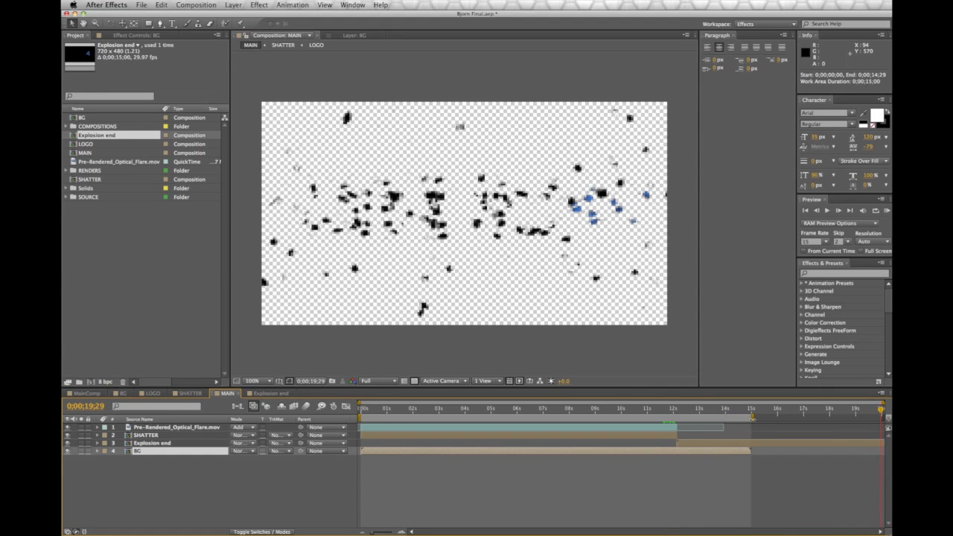
# Preview the change from the assembled logo to the explosion between 0;00;12;04 and about 0;00;12;15
pyautogui.moveTo(882, 409); pyautogui.dragTo(798, 421)
pyautogui.click(769, 409)
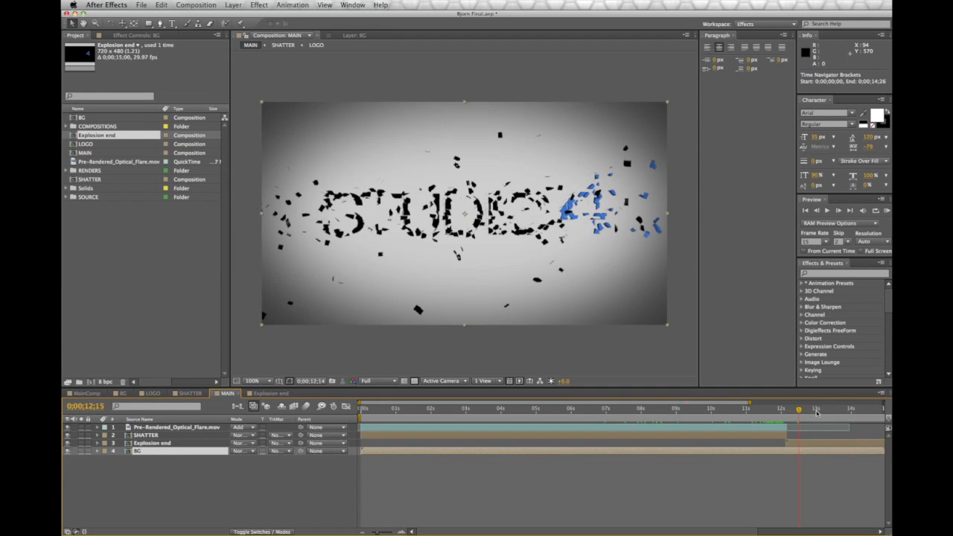
pyautogui.click(786, 410)
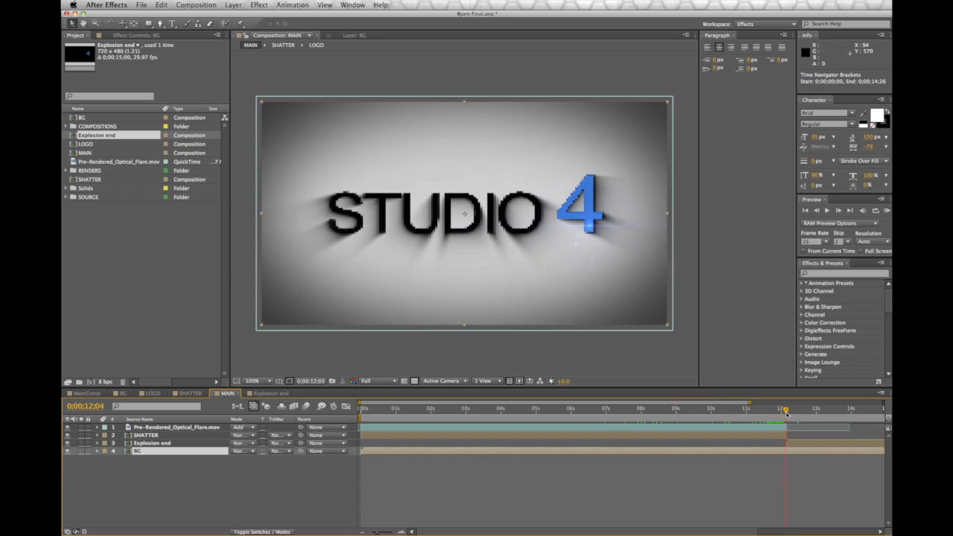
pyautogui.moveTo(789, 412)
pyautogui.mouseDown()
pyautogui.moveTo(849, 411)
pyautogui.moveTo(791, 417)
pyautogui.mouseUp()
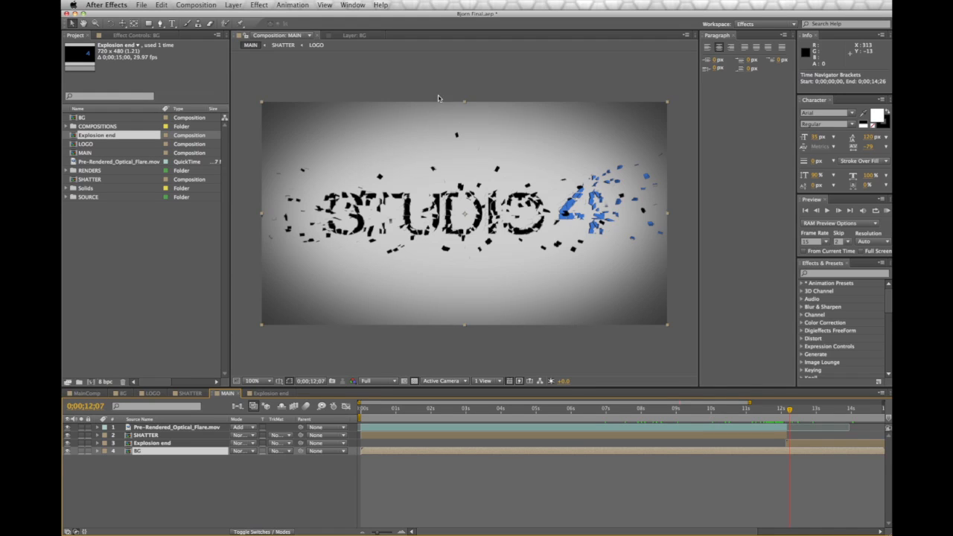
# Create a new solid layer named Flare in MAIN at the composition's size
pyautogui.click(228, 4)
pyautogui.moveTo(233, 18)
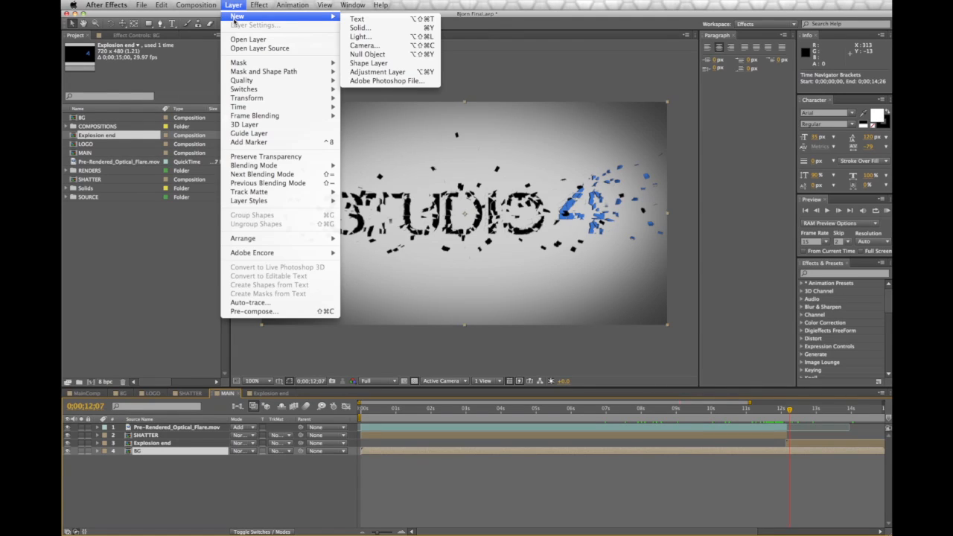
pyautogui.click(361, 28)
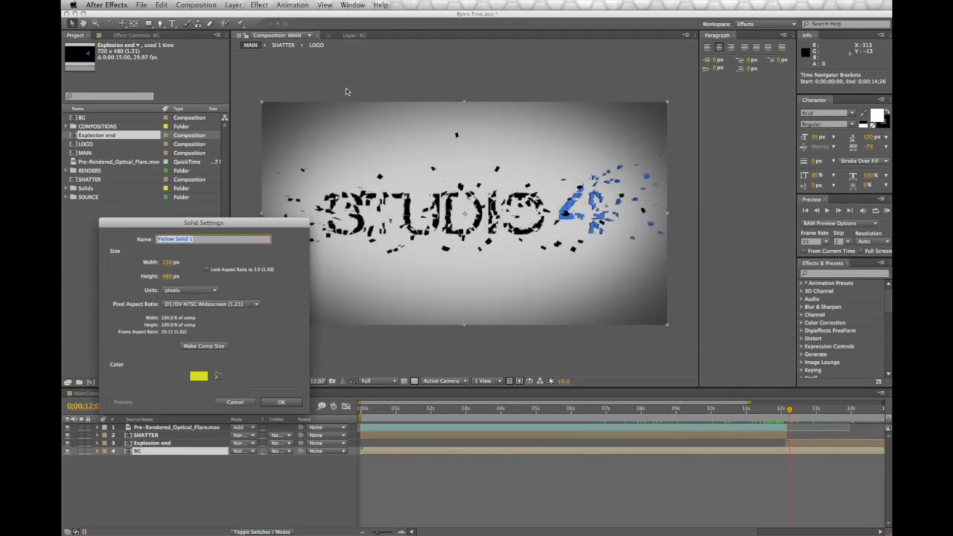
pyautogui.write('Flare')
pyautogui.press('Return')
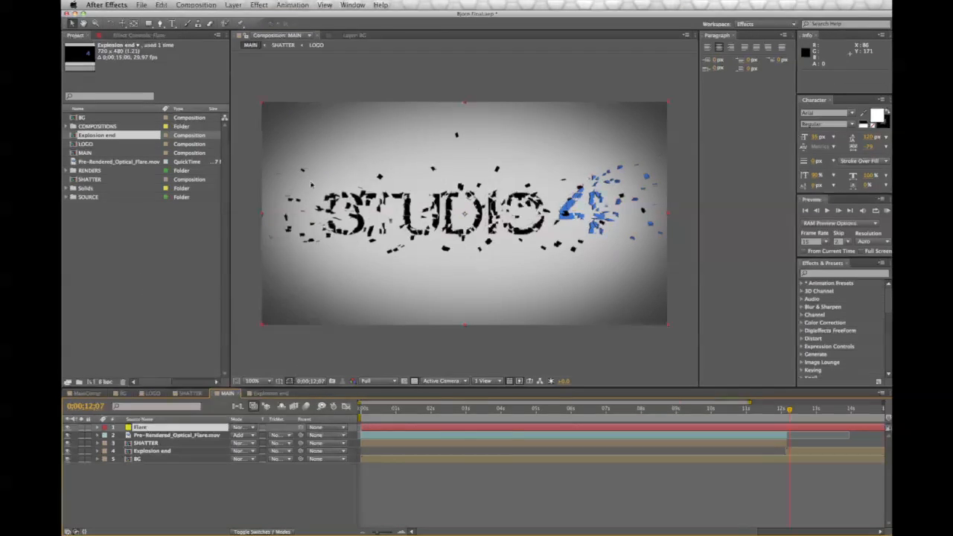
# Apply Video Copilot's Optical Flares effect to the Flare solid and open its flare options
pyautogui.click(195, 4)
pyautogui.moveTo(260, 5)
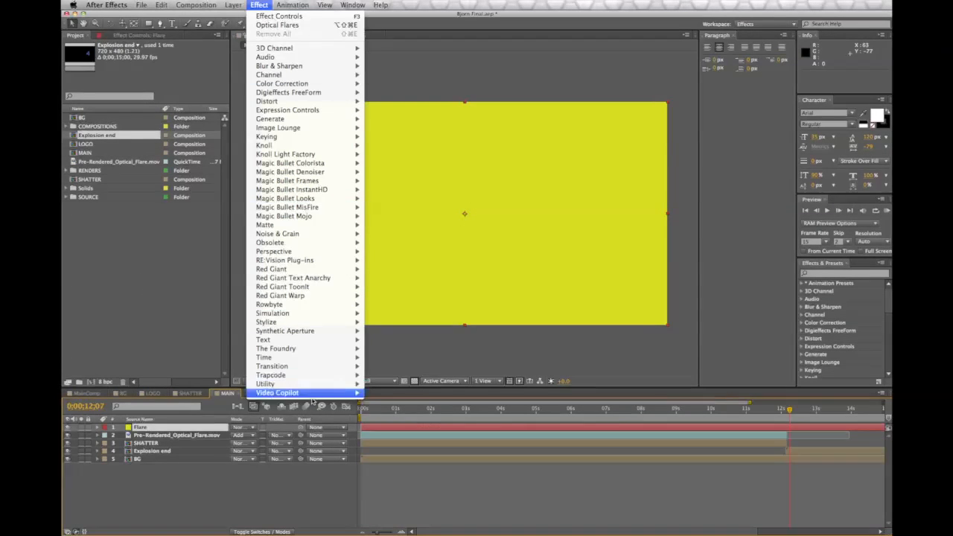
pyautogui.moveTo(313, 394)
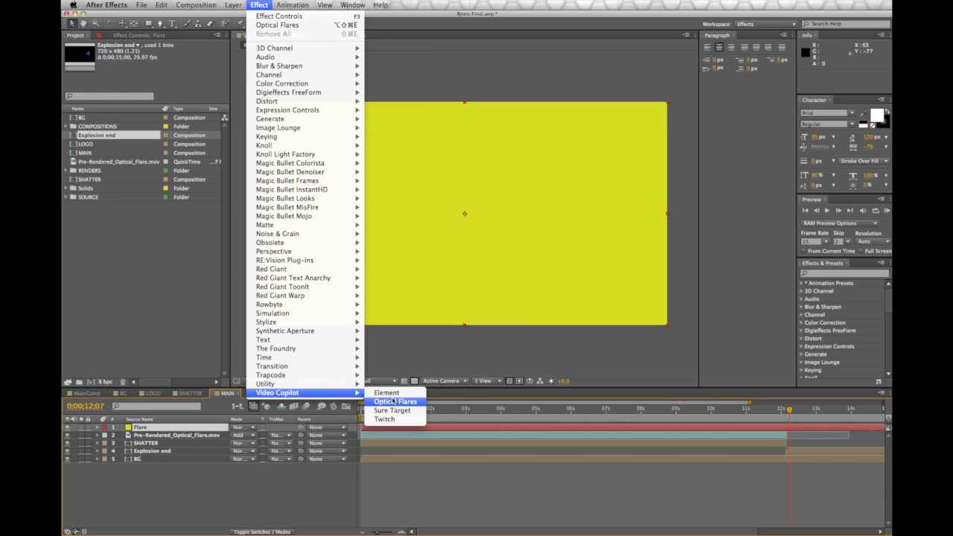
pyautogui.click(394, 401)
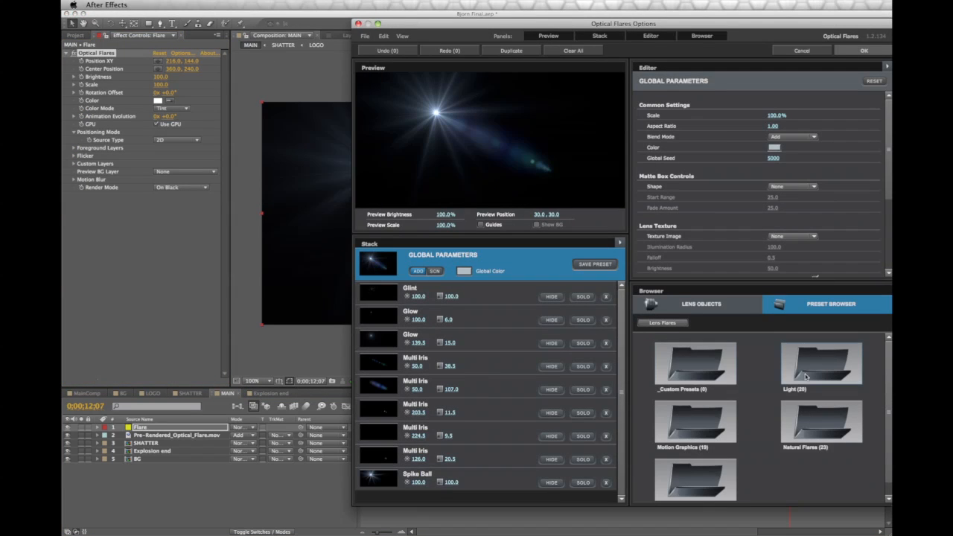
# Load the Cool Flare preset from the Motion Graphics lens flares and accept it for the Flare layer
pyautogui.scroll(-10, 801, 437)
pyautogui.scroll(10, 801, 437)
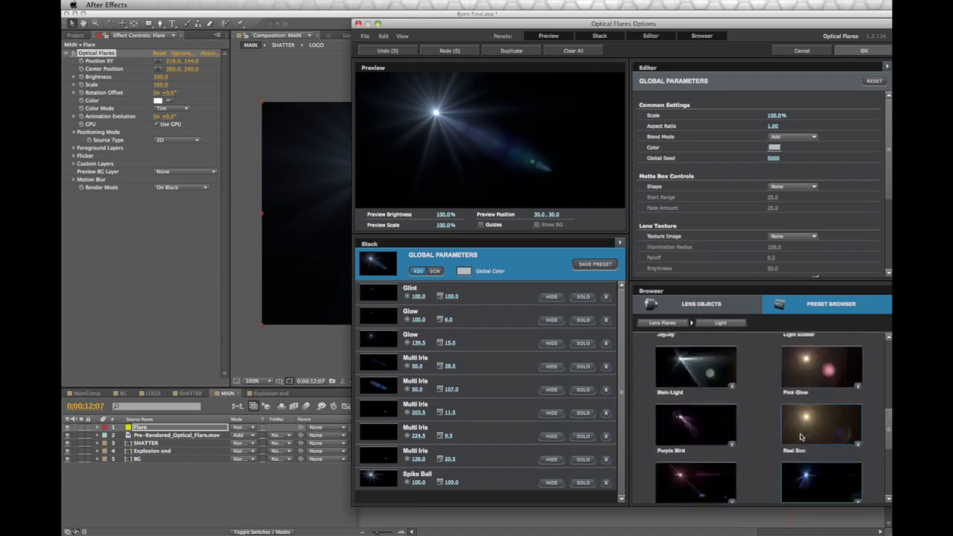
pyautogui.click(704, 365)
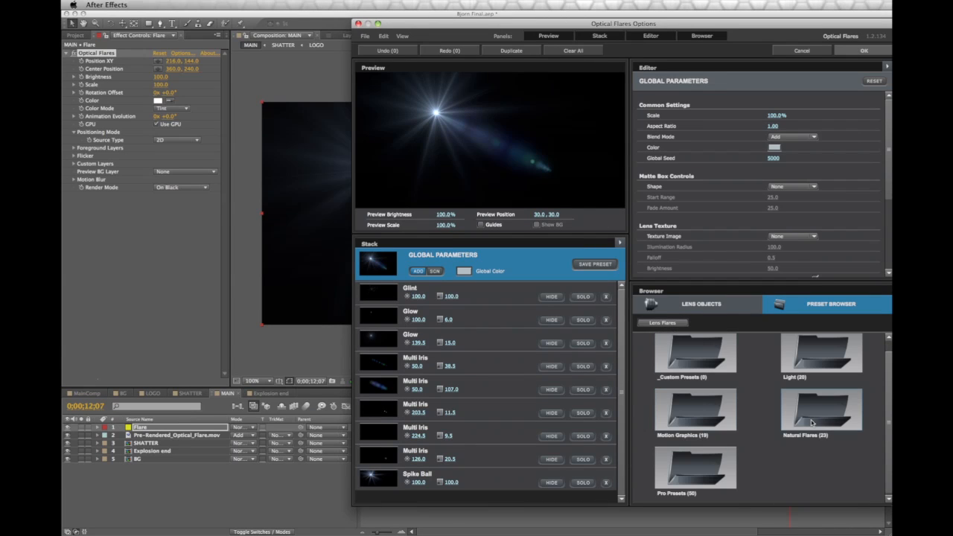
pyautogui.click(720, 424)
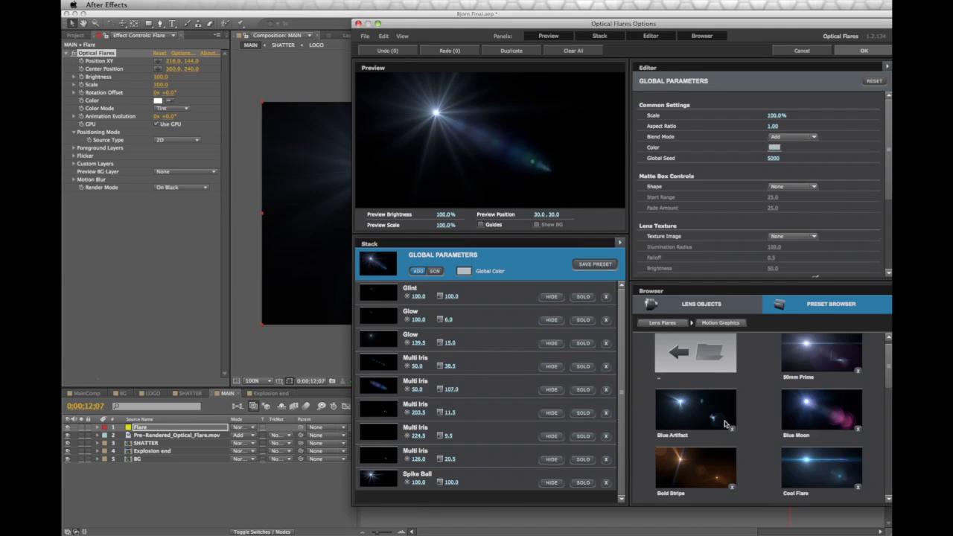
pyautogui.moveTo(889, 379)
pyautogui.mouseDown()
pyautogui.moveTo(890, 477)
pyautogui.moveTo(889, 380)
pyautogui.mouseUp()
pyautogui.click(811, 461)
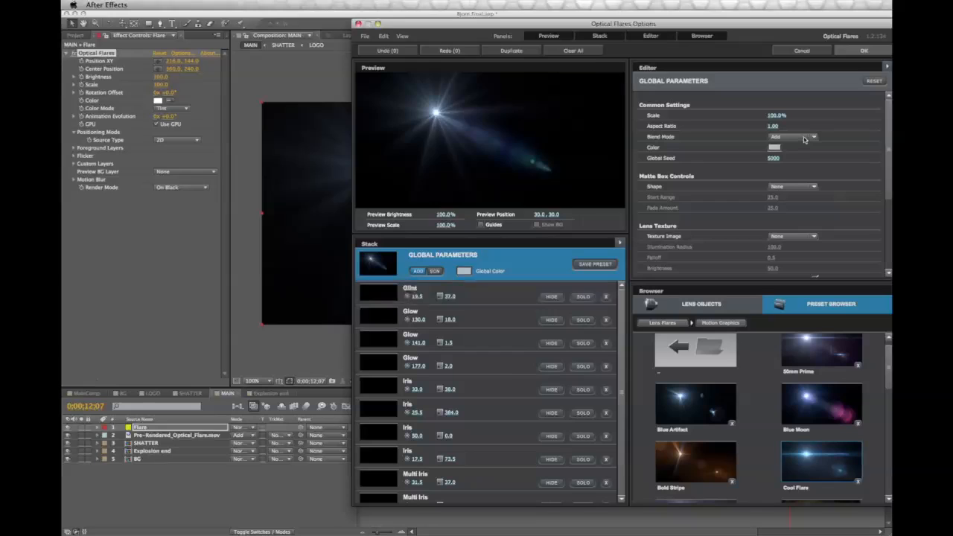
pyautogui.click(864, 50)
# Shift the flare slightly to Position XY 214.3, 144.0 and set the Flare layer's blending mode to Add
pyautogui.moveTo(383, 170); pyautogui.dragTo(382, 171)
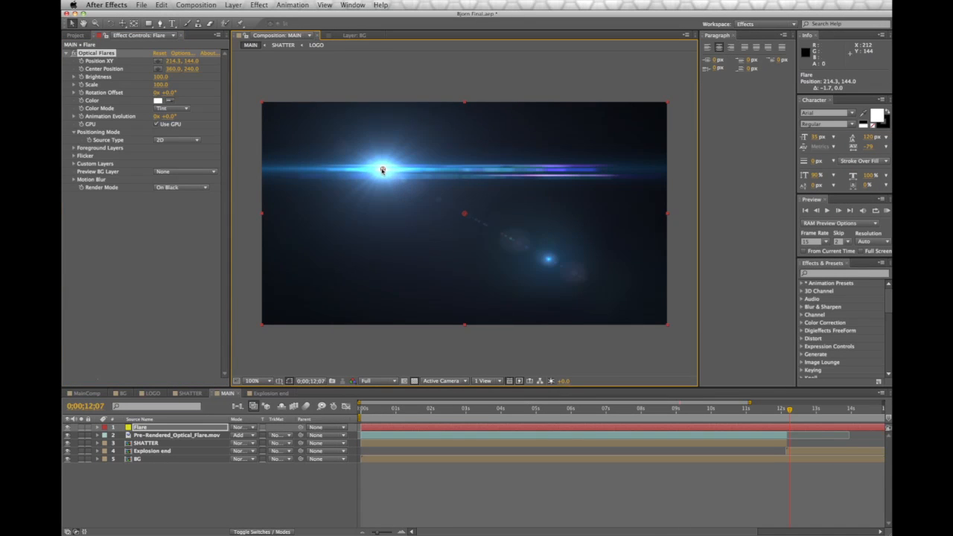
pyautogui.click(236, 429)
pyautogui.click(253, 352)
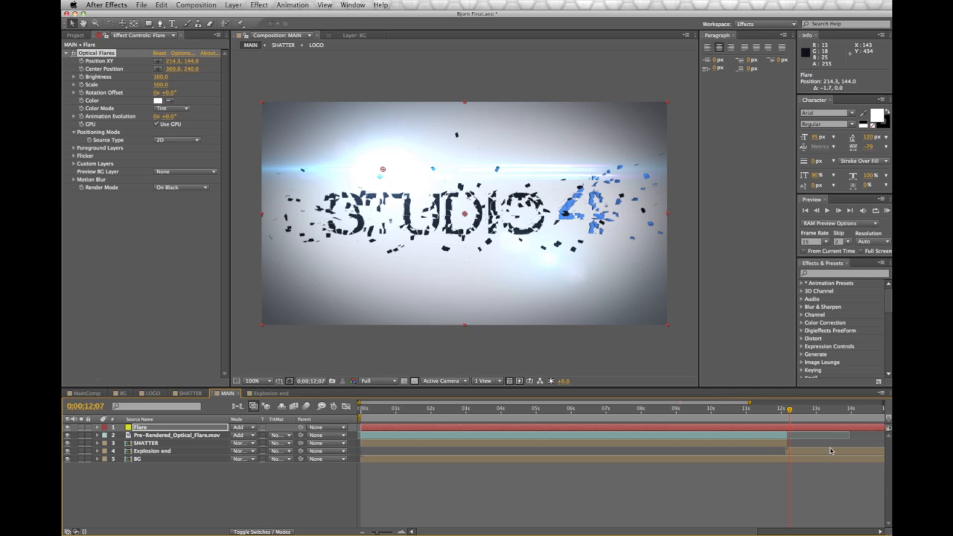
# Place the flare over the logo's middle at Position XY 365.3, 228.0, with its Center Position at 30.0, 452.0
pyautogui.moveTo(382, 171); pyautogui.dragTo(276, 313)
pyautogui.moveTo(475, 192); pyautogui.dragTo(463, 217)
pyautogui.moveTo(281, 313)
pyautogui.mouseDown()
pyautogui.moveTo(404, 297)
pyautogui.moveTo(631, 313)
pyautogui.moveTo(468, 341)
pyautogui.moveTo(315, 333)
pyautogui.moveTo(279, 312)
pyautogui.mouseUp()
pyautogui.moveTo(162, 79)
pyautogui.mouseDown()
pyautogui.moveTo(179, 80)
pyautogui.moveTo(146, 79)
pyautogui.moveTo(176, 78)
pyautogui.mouseUp()
pyautogui.click(464, 219)
pyautogui.moveTo(465, 219); pyautogui.dragTo(468, 210)
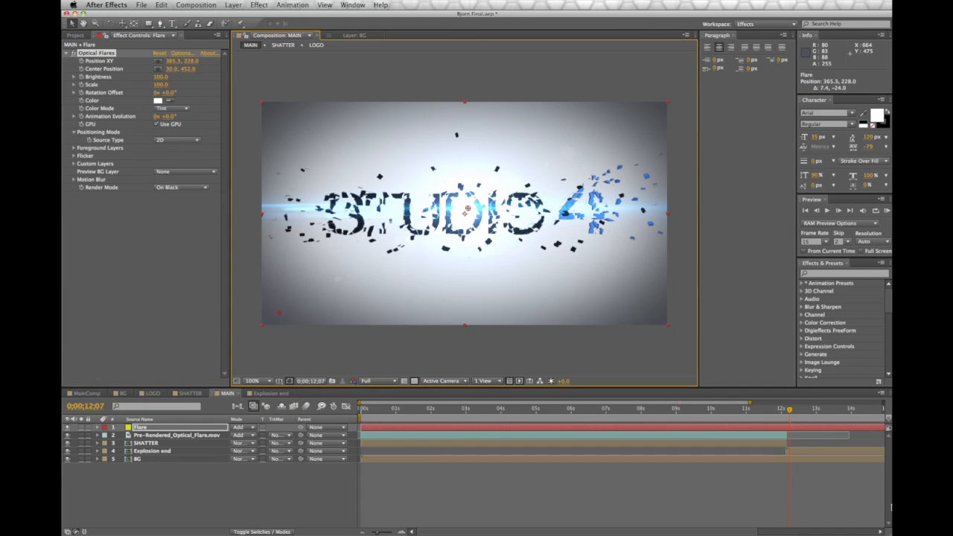
# Move the Flare layer to start at 0;00;12;04, in line with the explosion
pyautogui.moveTo(791, 411); pyautogui.dragTo(786, 411)
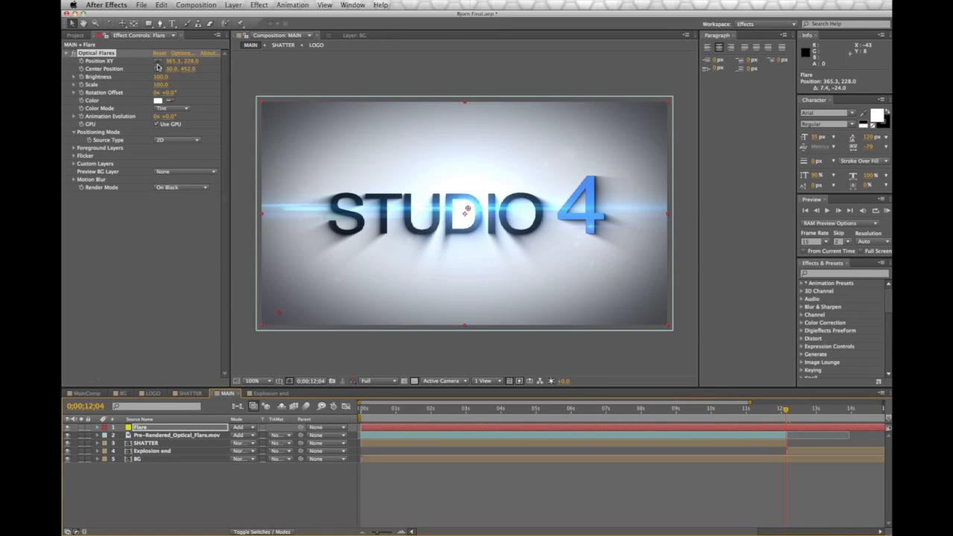
pyautogui.click(113, 75)
pyautogui.moveTo(372, 428); pyautogui.dragTo(794, 434)
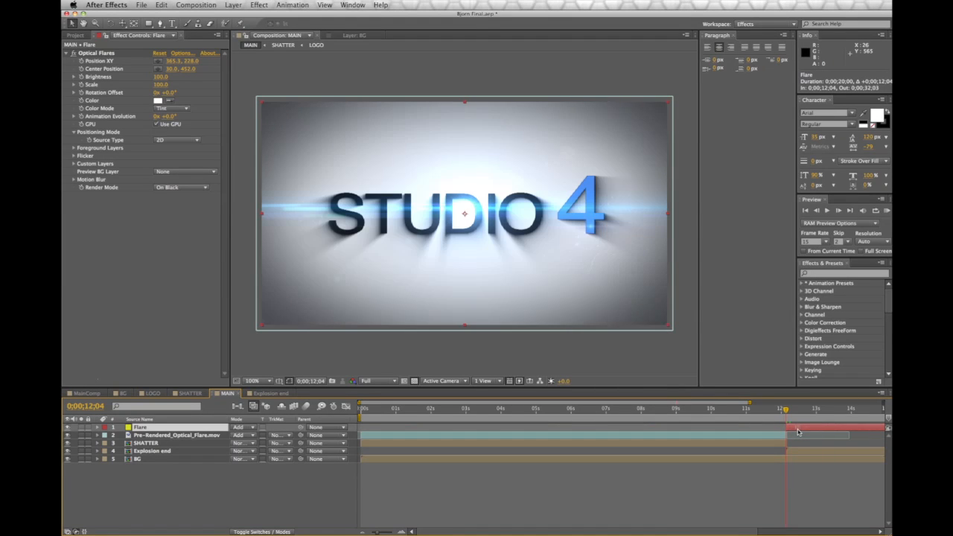
pyautogui.moveTo(786, 411)
pyautogui.mouseDown()
pyautogui.moveTo(824, 413)
pyautogui.moveTo(786, 411)
pyautogui.mouseUp()
# Keyframe the flare's Center Position at 30.0, 452.0 at 0;00;12;04 and move it to 750.2, 476.0 at 0;00;14;26
pyautogui.click(84, 71)
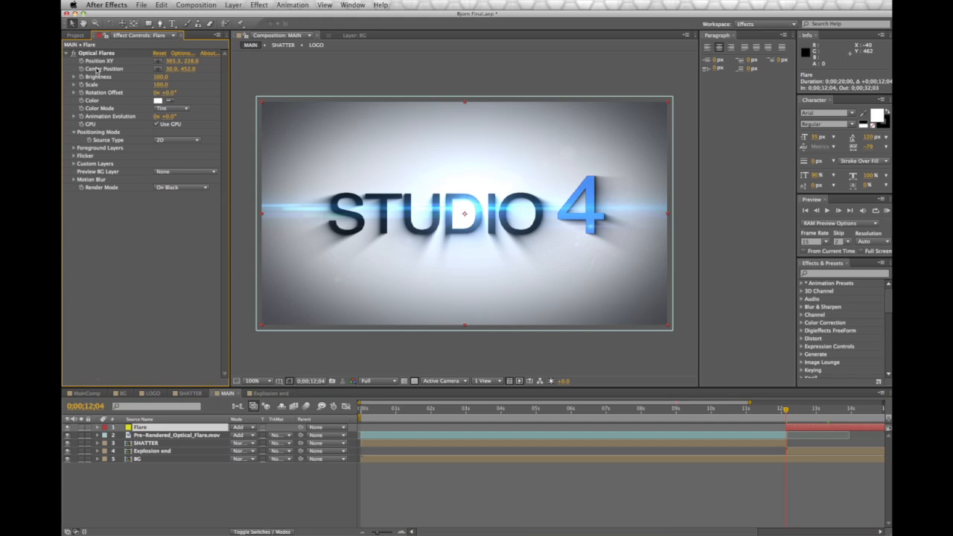
pyautogui.click(80, 69)
pyautogui.moveTo(342, 344); pyautogui.dragTo(371, 308)
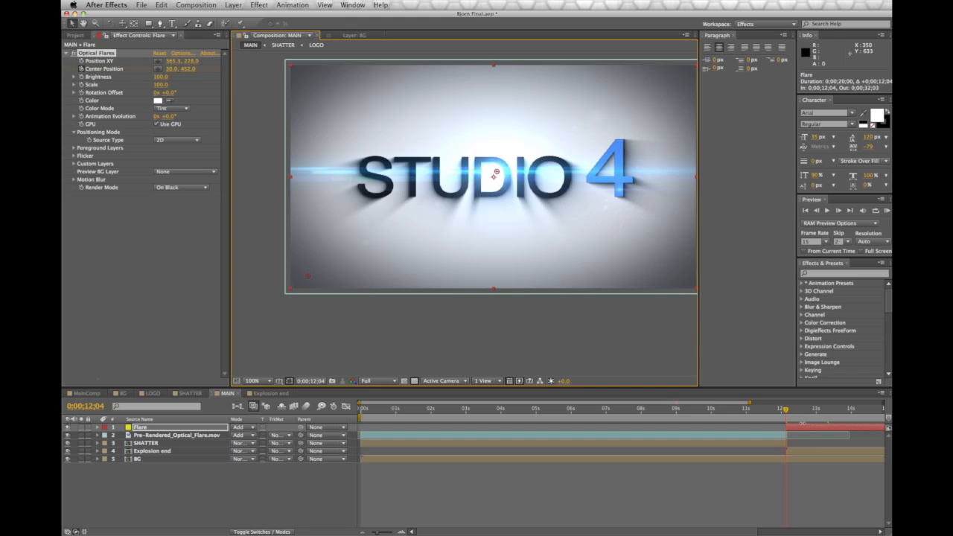
pyautogui.moveTo(786, 410); pyautogui.dragTo(883, 413)
pyautogui.moveTo(486, 305); pyautogui.dragTo(443, 313)
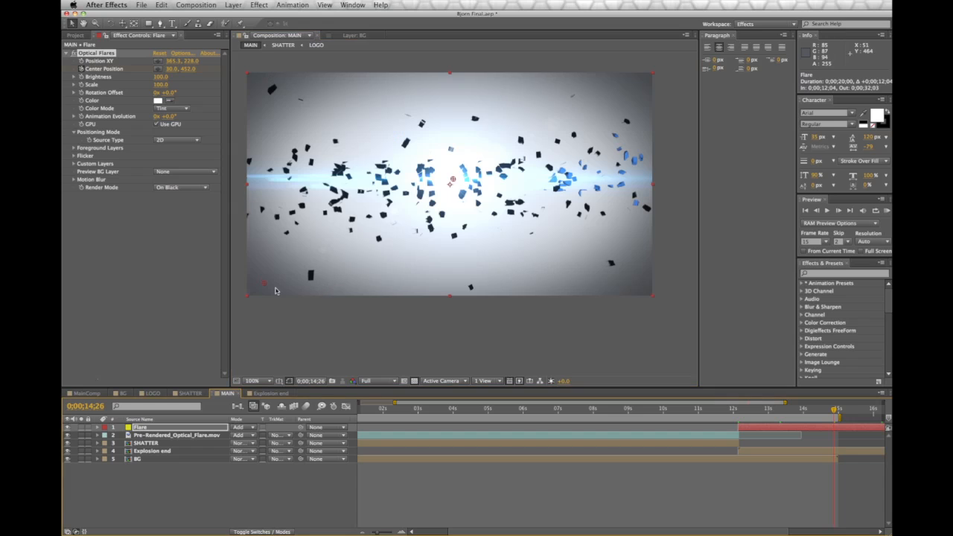
pyautogui.moveTo(265, 284); pyautogui.dragTo(670, 298)
# Preview the animated flare together with the logo explosion, starting from 0;00;12;02
pyautogui.moveTo(740, 411); pyautogui.dragTo(814, 417)
pyautogui.click(736, 411)
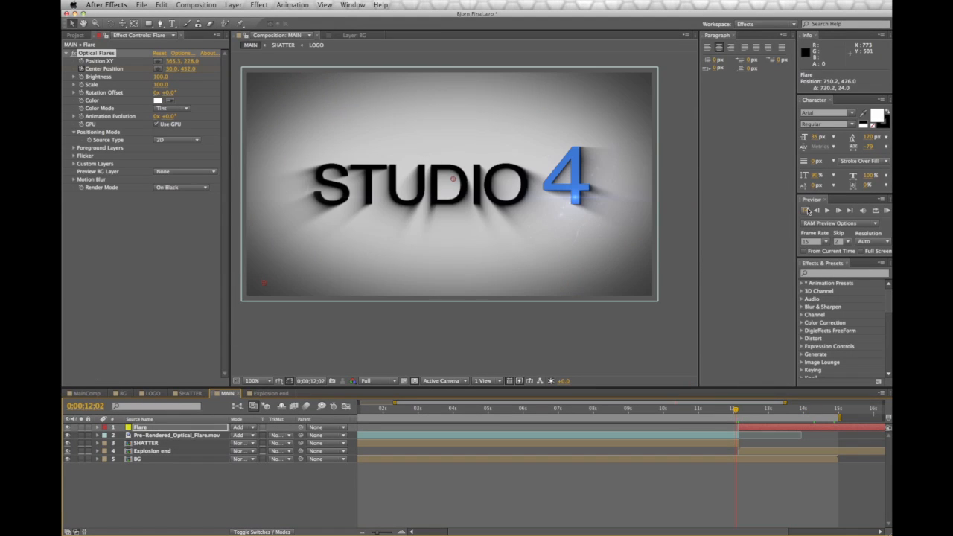
pyautogui.press('space')
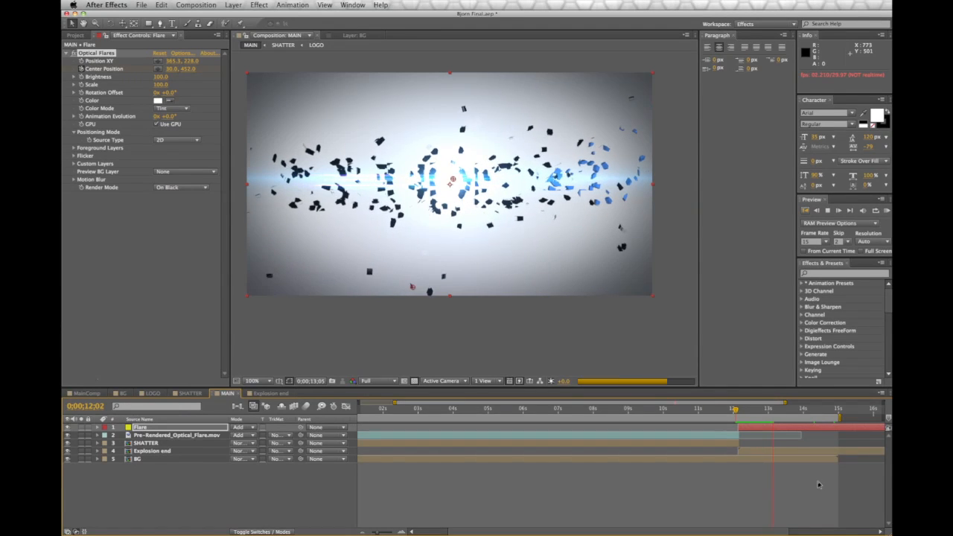
pyautogui.click(735, 410)
pyautogui.press('KP_0')
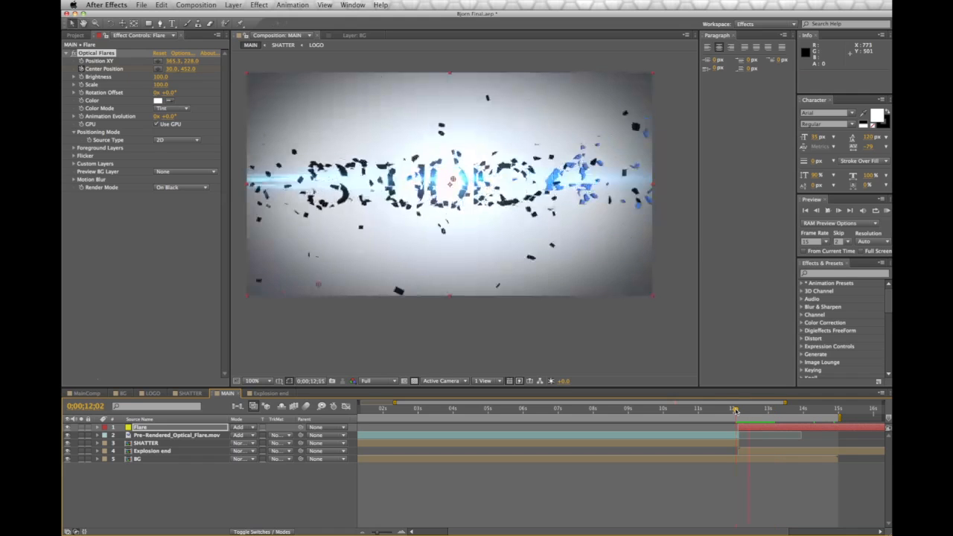
# Check the explosion's start at 0;00;12;04, then switch to QuickTime Player and scrub through the ending of Studio4 Shatter.mov for comparison
pyautogui.moveTo(735, 410)
pyautogui.mouseDown()
pyautogui.moveTo(780, 421)
pyautogui.moveTo(743, 414)
pyautogui.mouseUp()
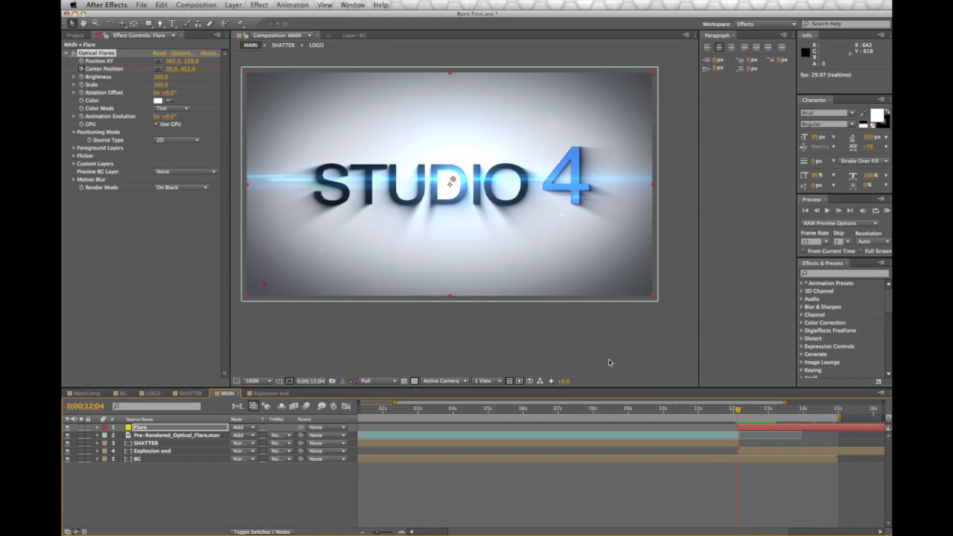
pyautogui.press('h')
pyautogui.moveTo(496, 303); pyautogui.dragTo(509, 321)
pyautogui.press('v')
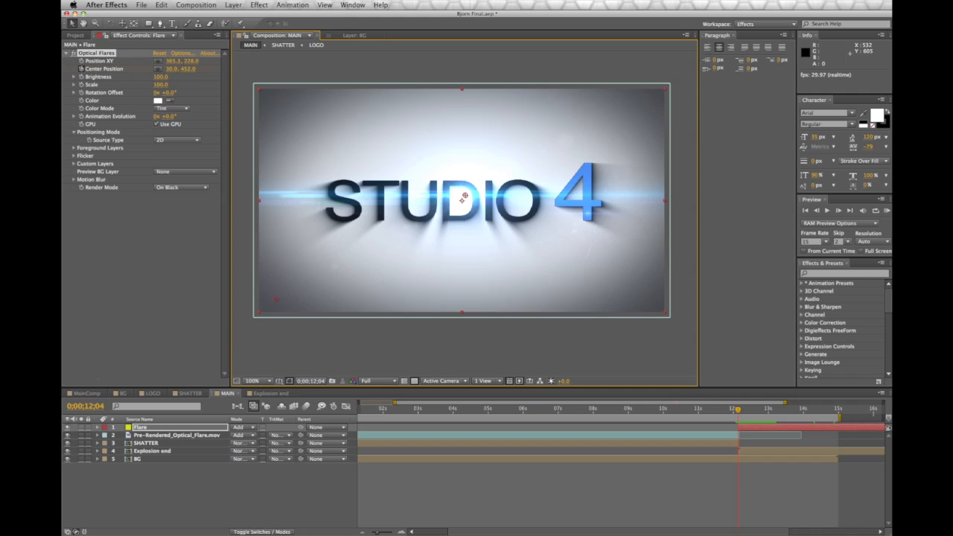
pyautogui.press('super+Tab')
pyautogui.moveTo(480, 324)
pyautogui.mouseDown()
pyautogui.moveTo(499, 324)
pyautogui.moveTo(480, 325)
pyautogui.moveTo(490, 326)
pyautogui.mouseUp()
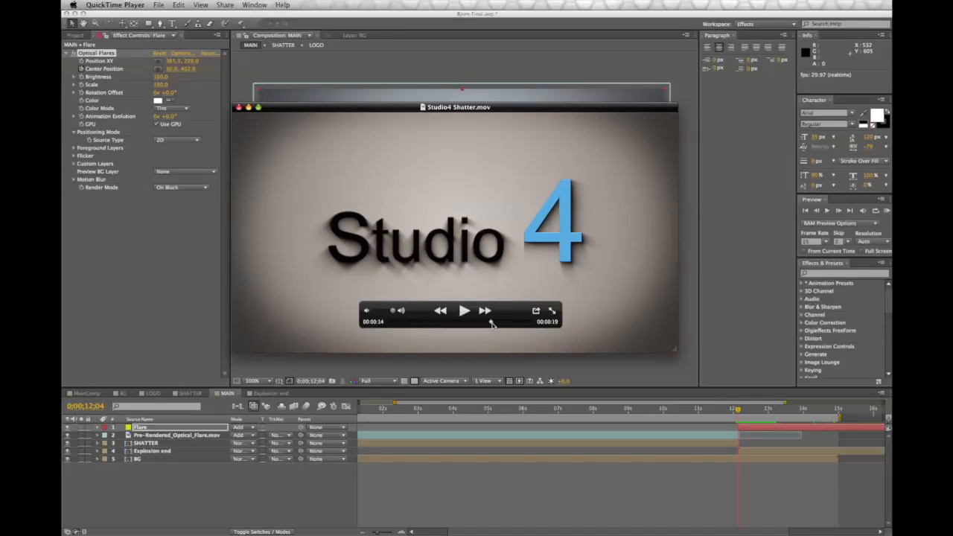
pyautogui.moveTo(492, 323); pyautogui.dragTo(479, 323)
pyautogui.click(238, 107)
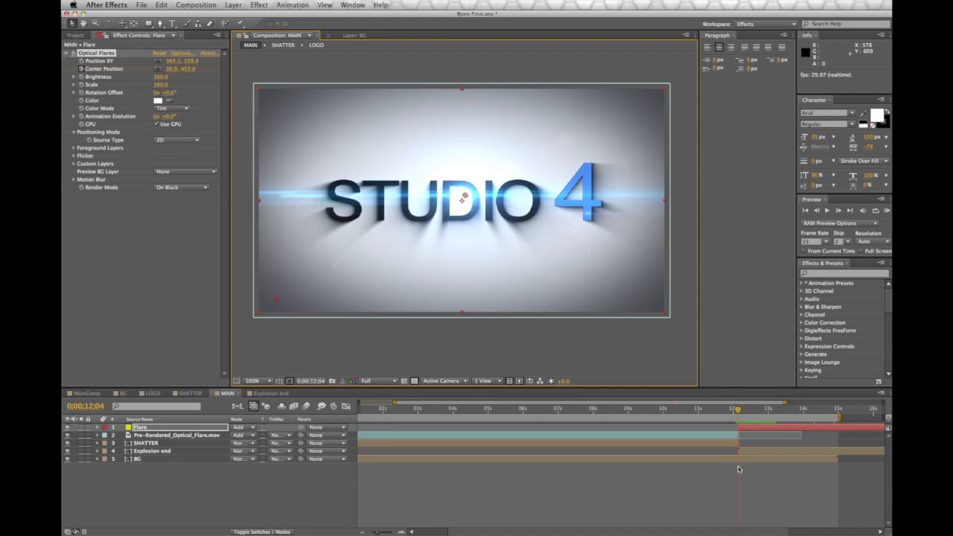
# Create a black 720 x 480 px solid named Fade out and place it at the bottom of the MAIN composition's layer stack
pyautogui.moveTo(738, 411); pyautogui.dragTo(747, 414)
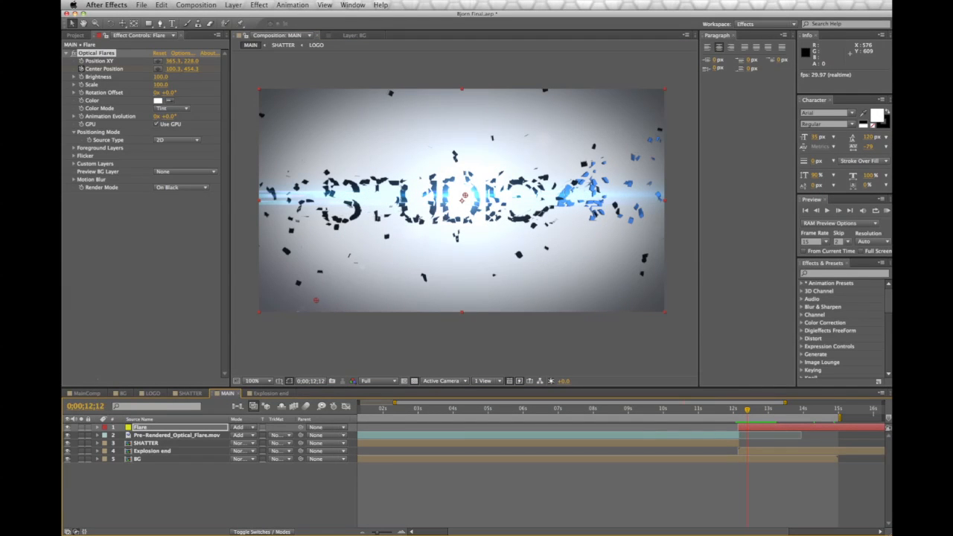
pyautogui.click(234, 4)
pyautogui.moveTo(239, 17)
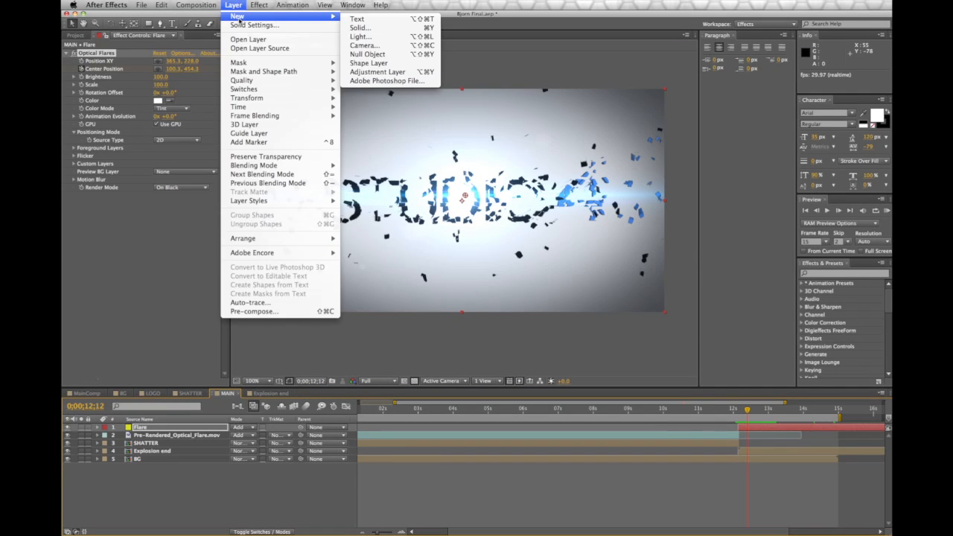
pyautogui.click(358, 27)
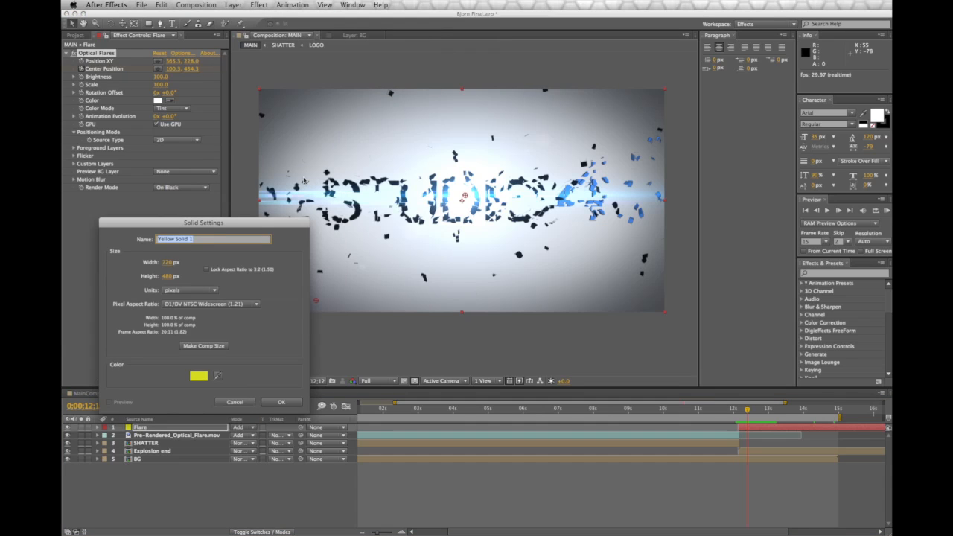
pyautogui.write('Fade out')
pyautogui.click(196, 379)
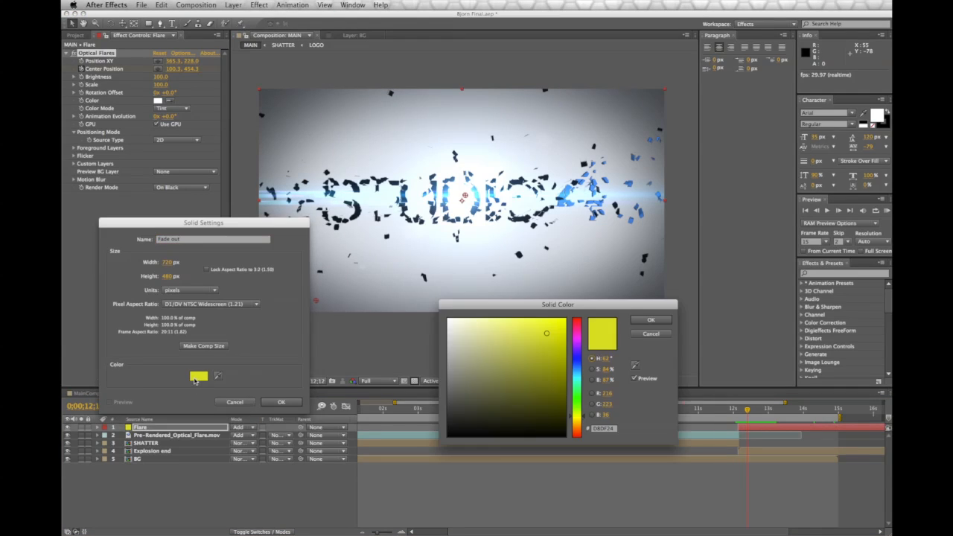
pyautogui.click(515, 436)
pyautogui.click(645, 321)
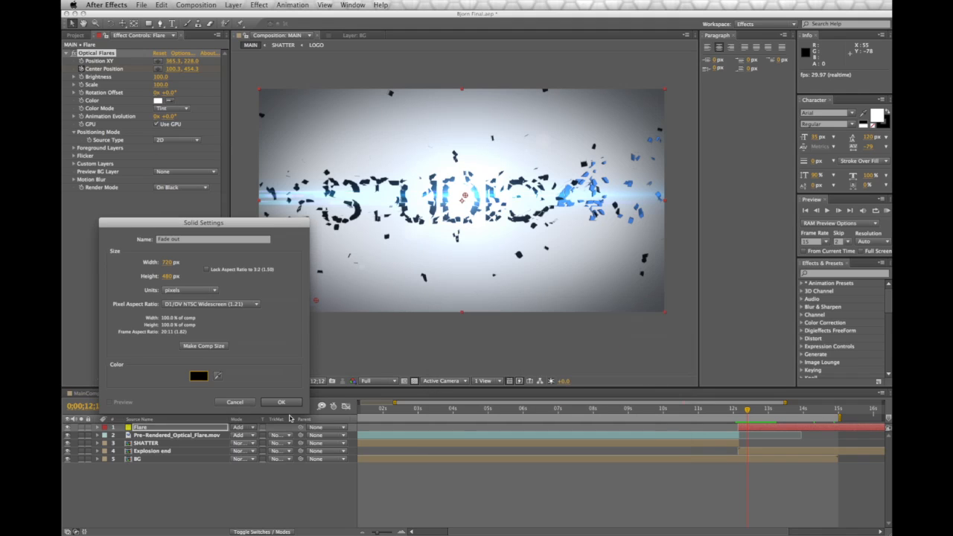
pyautogui.click(276, 402)
pyautogui.moveTo(157, 428); pyautogui.dragTo(156, 505)
# Keyframe the Fade out layer's Opacity at 0% at 0;00;14;10 and 100% at 0;00;14;29
pyautogui.press('t')
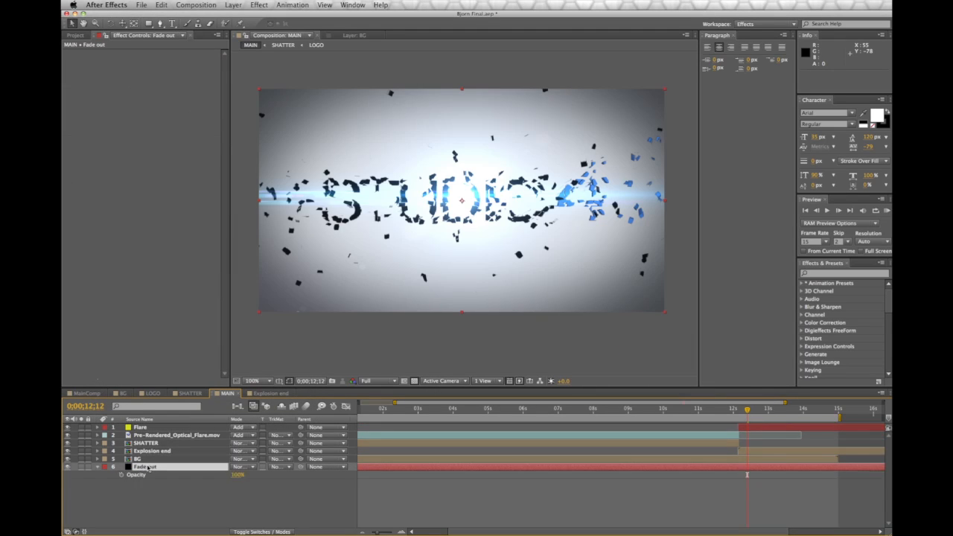
pyautogui.moveTo(749, 411); pyautogui.dragTo(814, 411)
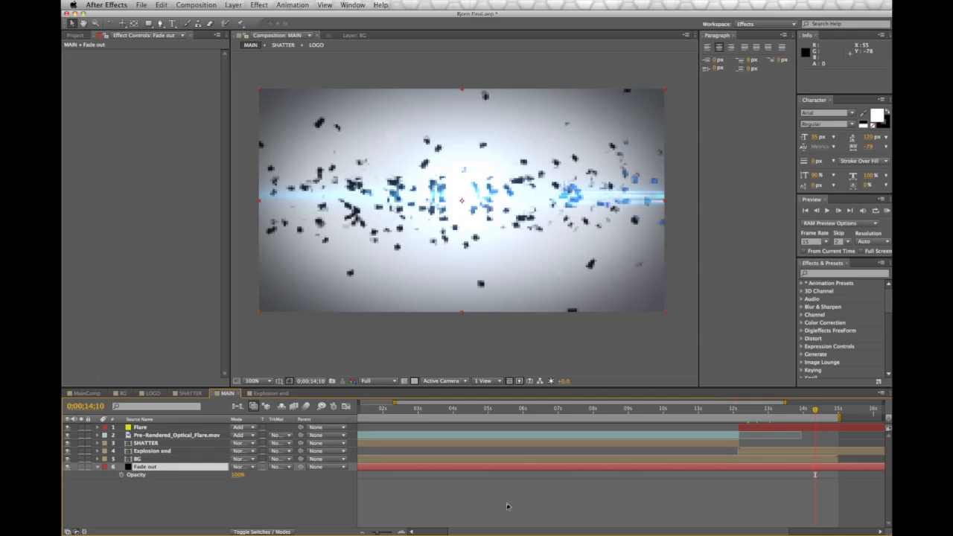
pyautogui.click(122, 475)
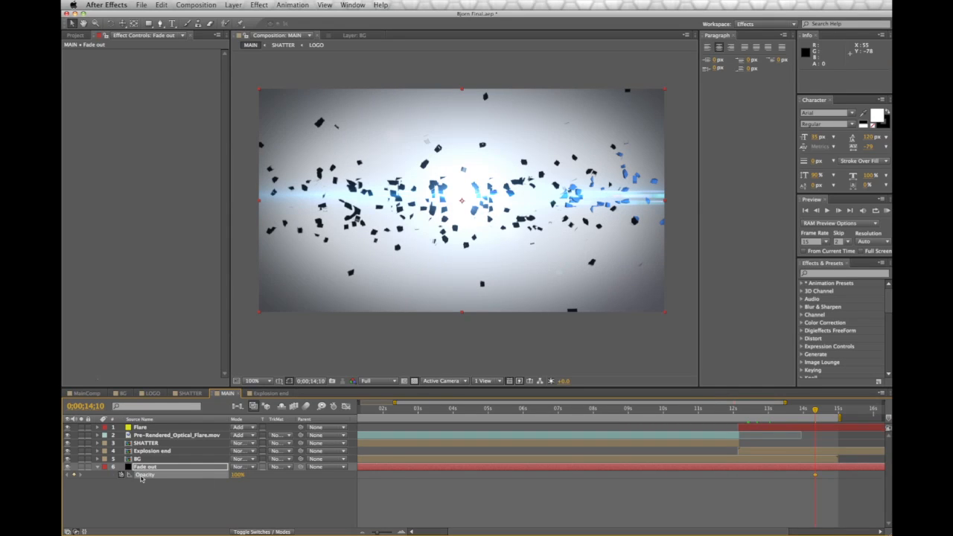
pyautogui.click(837, 410)
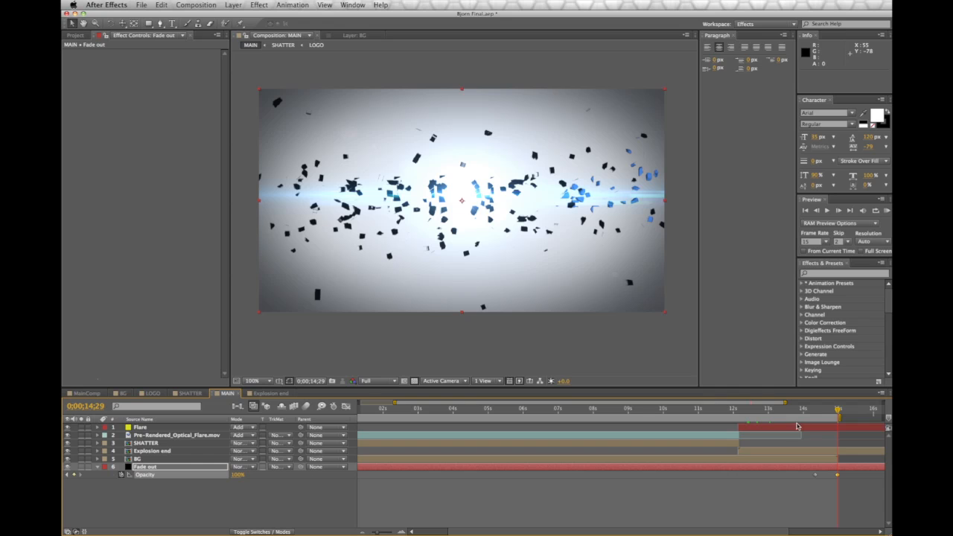
pyautogui.click(815, 410)
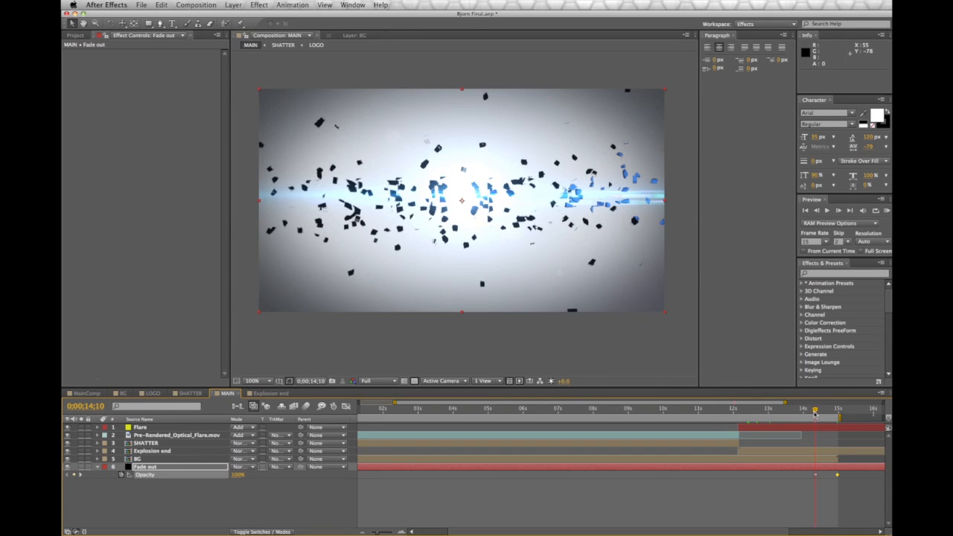
pyautogui.click(816, 475)
pyautogui.click(237, 475)
pyautogui.press('Return')
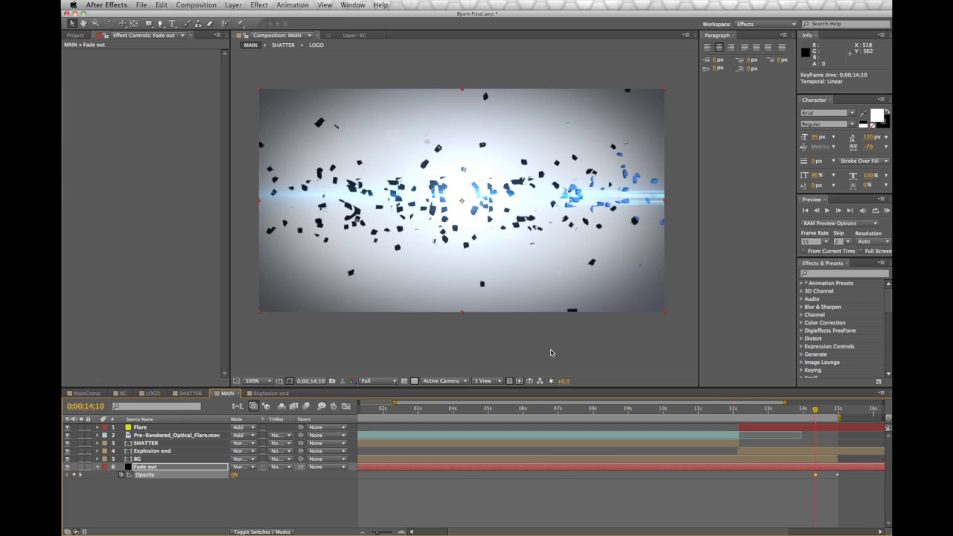
# Move the Fade out layer to the top of the layer stack and preview the fade to black
pyautogui.moveTo(149, 466); pyautogui.dragTo(171, 425)
pyautogui.moveTo(815, 409)
pyautogui.mouseDown()
pyautogui.moveTo(842, 412)
pyautogui.moveTo(811, 413)
pyautogui.mouseUp()
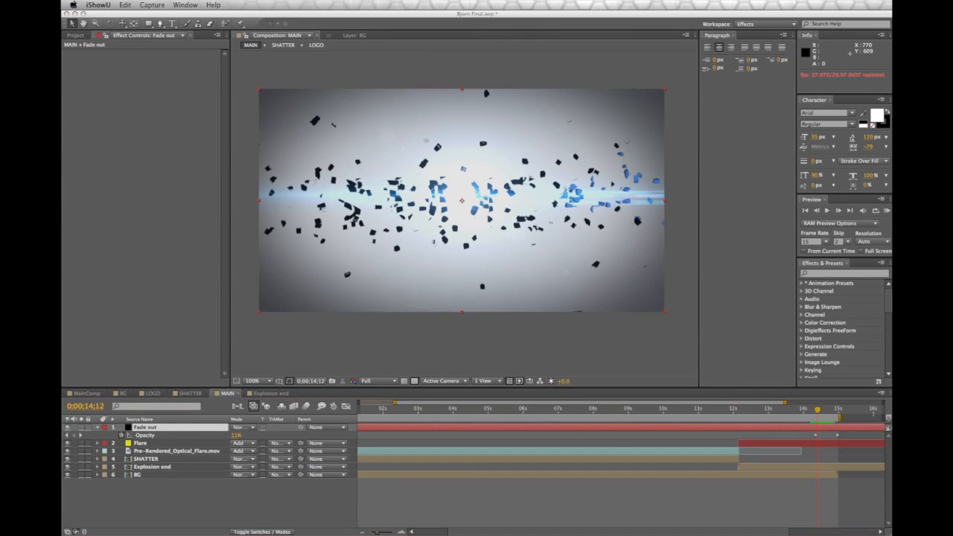
pyautogui.click(700, 340)
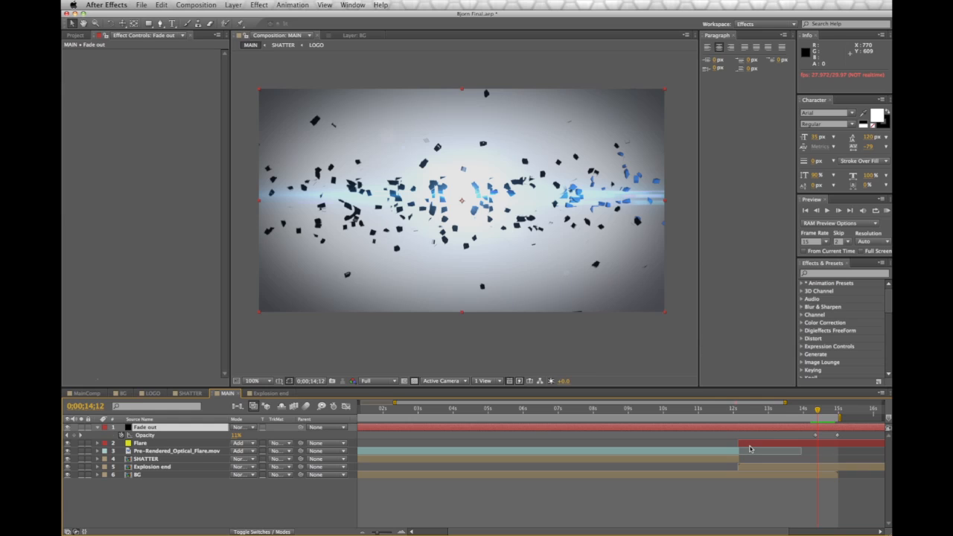